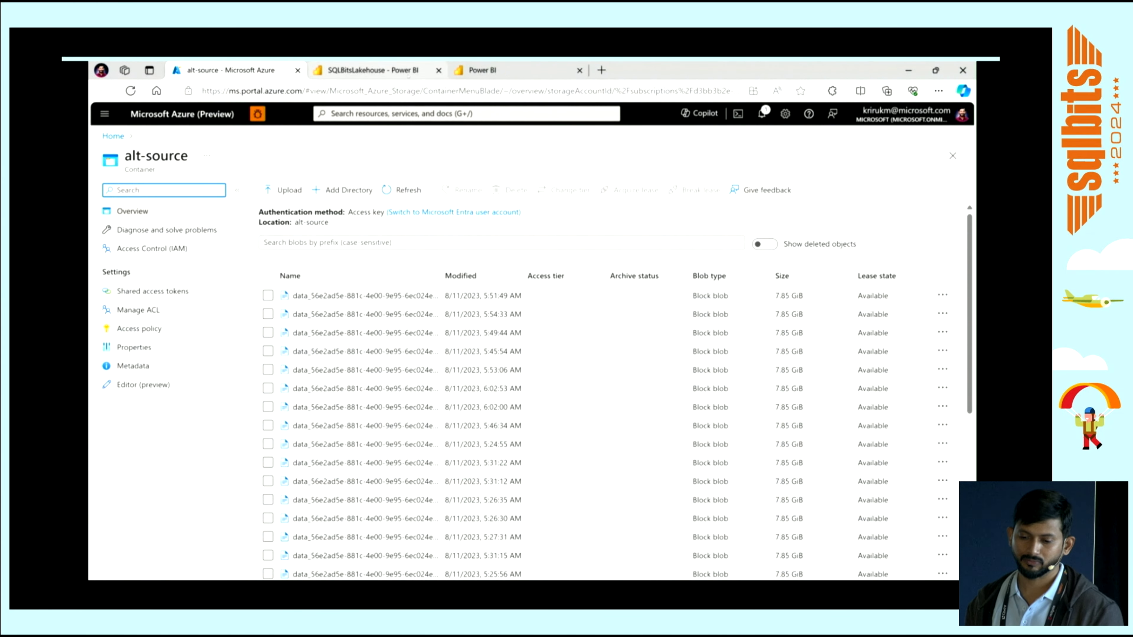
# Open the 1TB_CSVs folder under Files in SQLBitsLakehouse to check its contents.
pyautogui.click(372, 70)
pyautogui.click(205, 293)
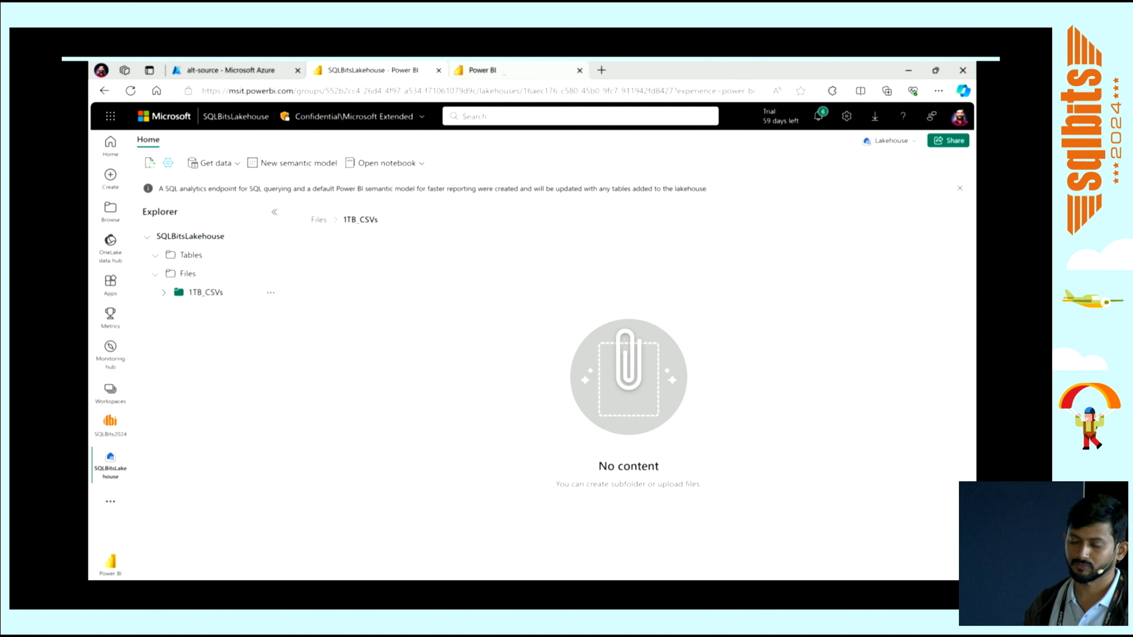
# Switch Power BI to the Data Factory experience and create a data pipeline named SQLBitsCopy.
pyautogui.click(491, 70)
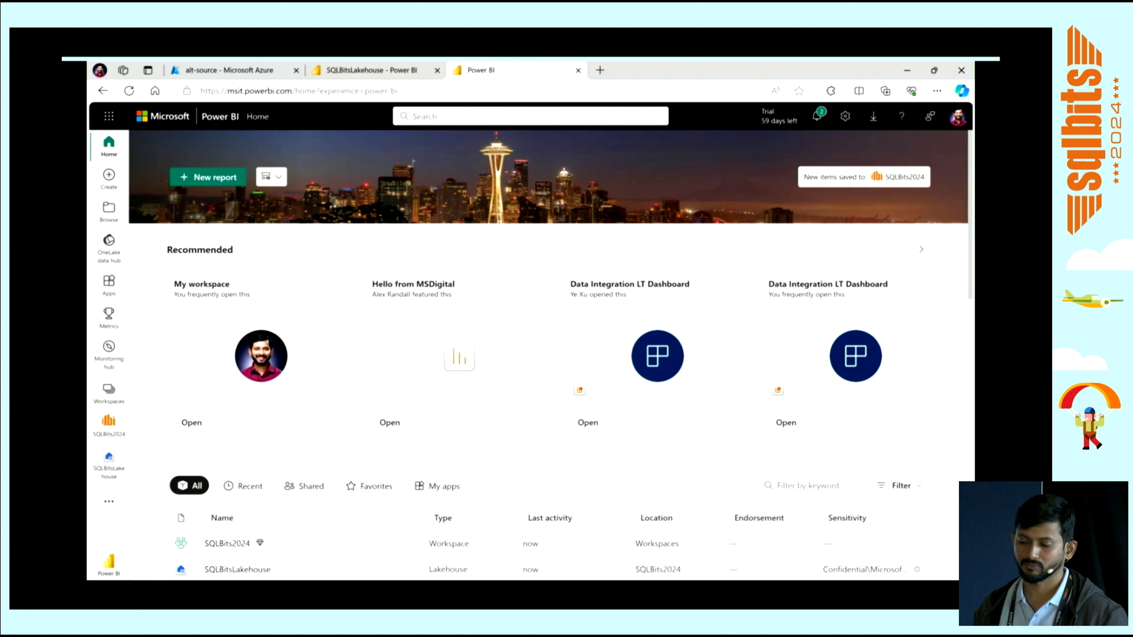
pyautogui.click(109, 565)
pyautogui.click(173, 438)
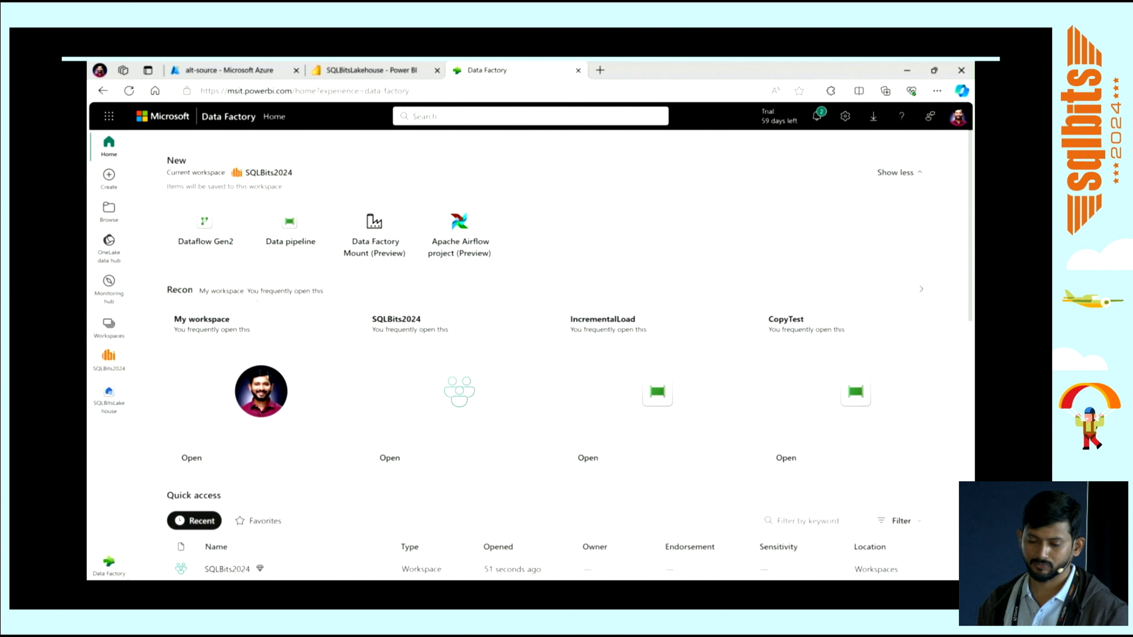
pyautogui.click(290, 230)
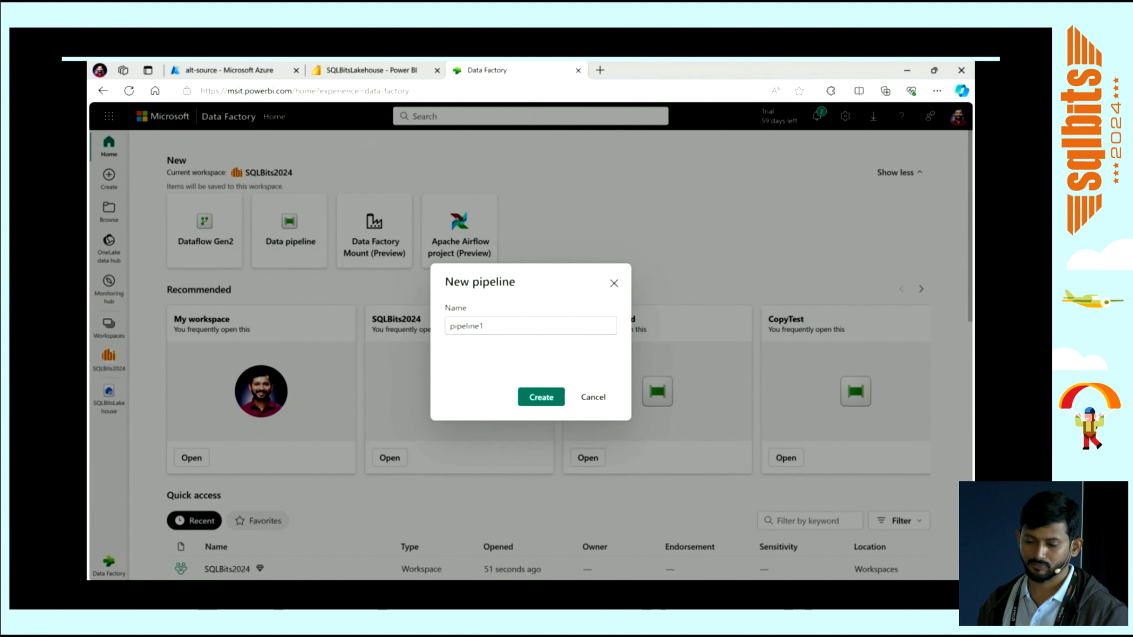
pyautogui.write('SQL')
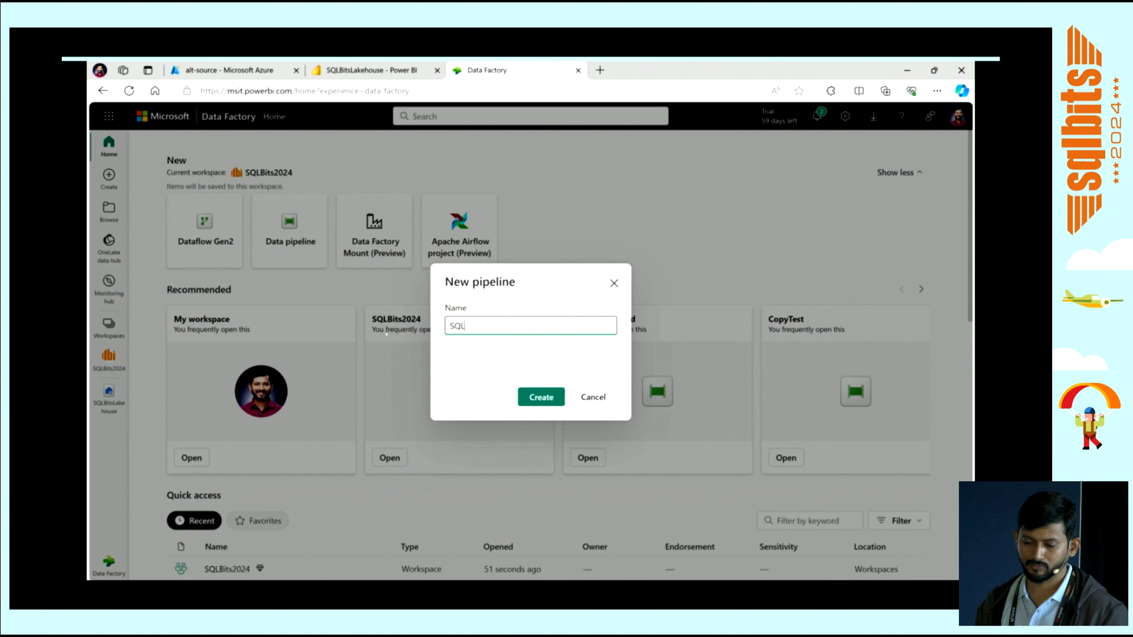
pyautogui.write('BitsCopy')
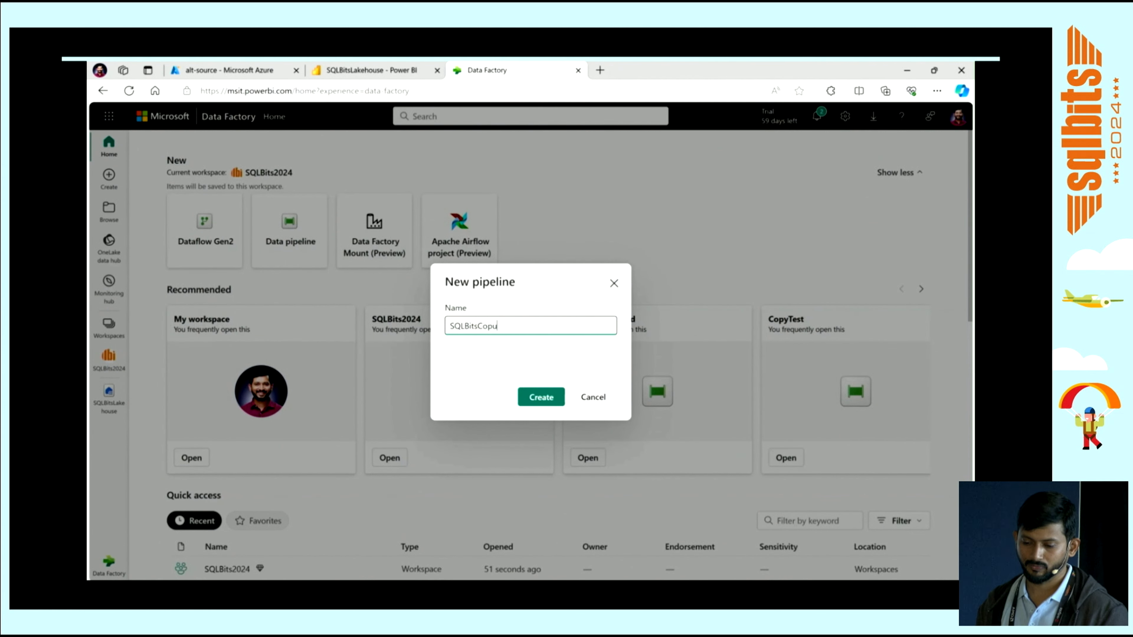
pyautogui.press('Return')
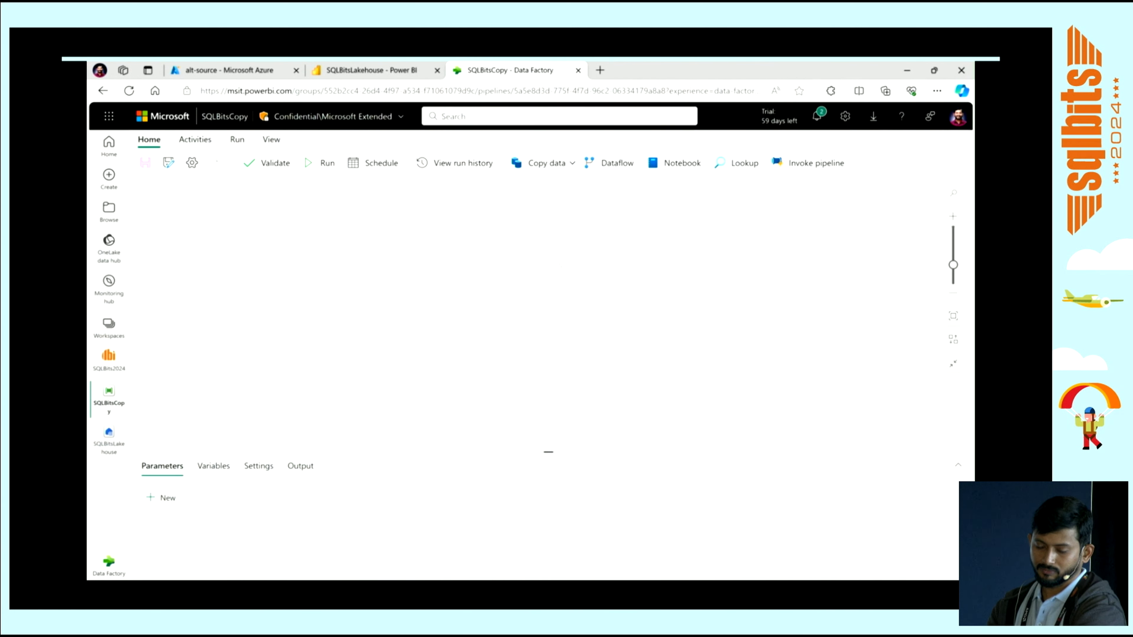
# Start the copy assistant in the pipeline and choose Azure Blob Storage as the data source.
pyautogui.click(546, 163)
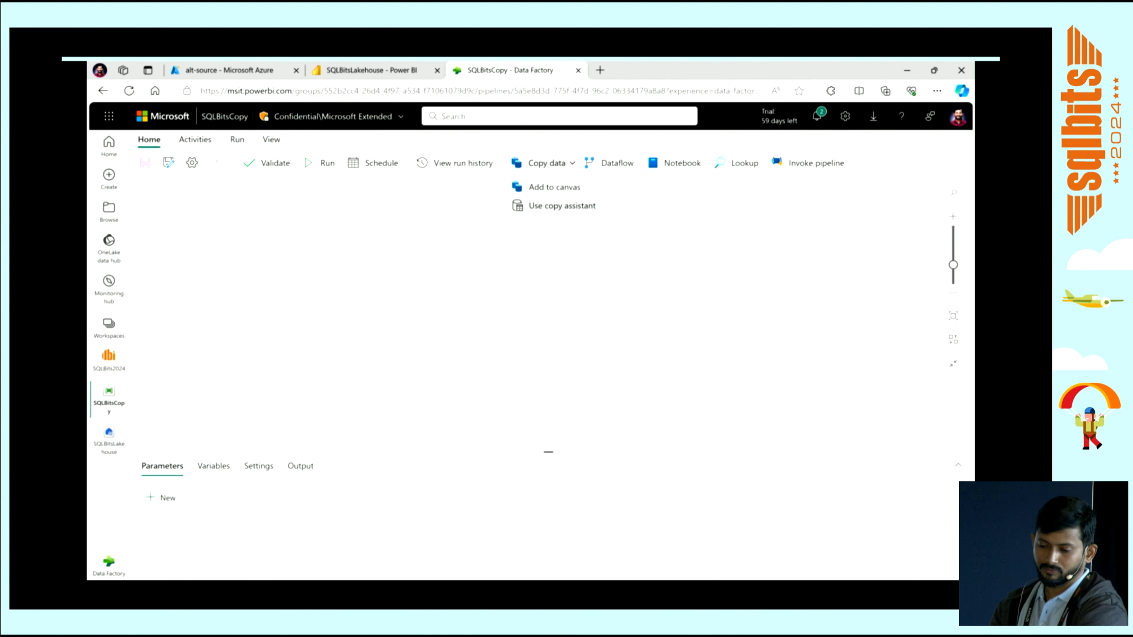
pyautogui.click(555, 206)
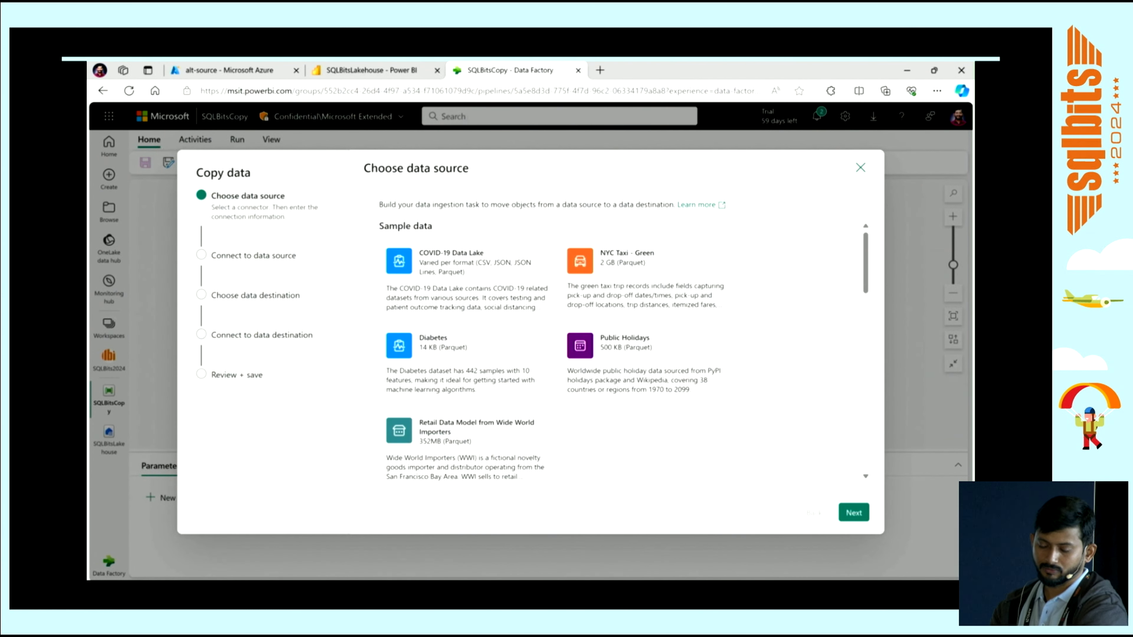
pyautogui.scroll(-10, 619, 352)
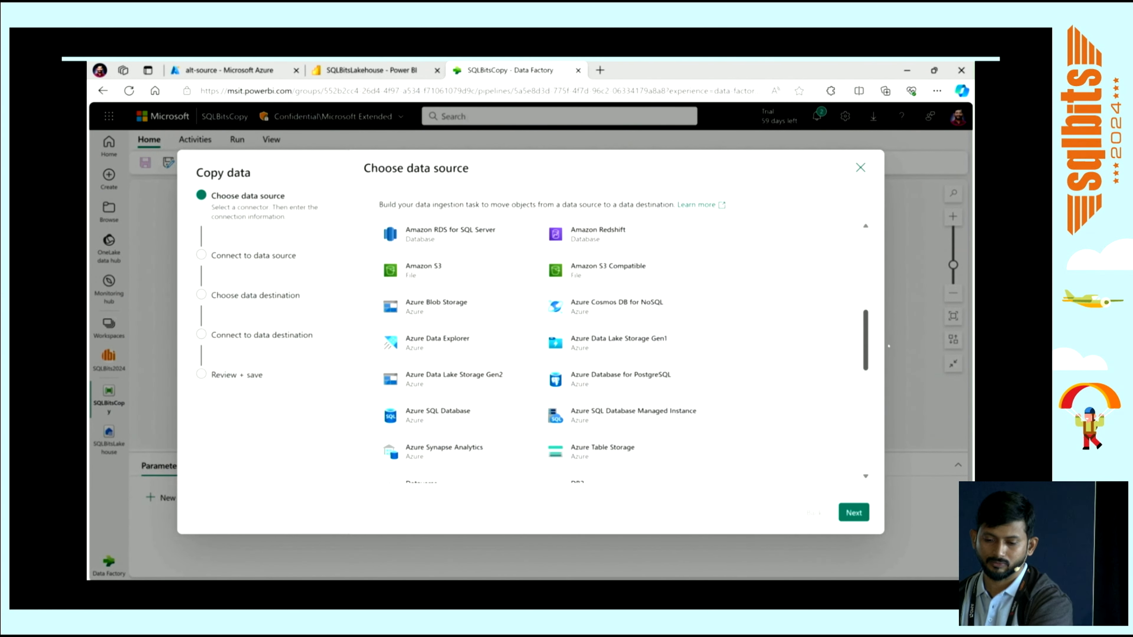
pyautogui.scroll(-4, 619, 352)
pyautogui.scroll(15, 620, 353)
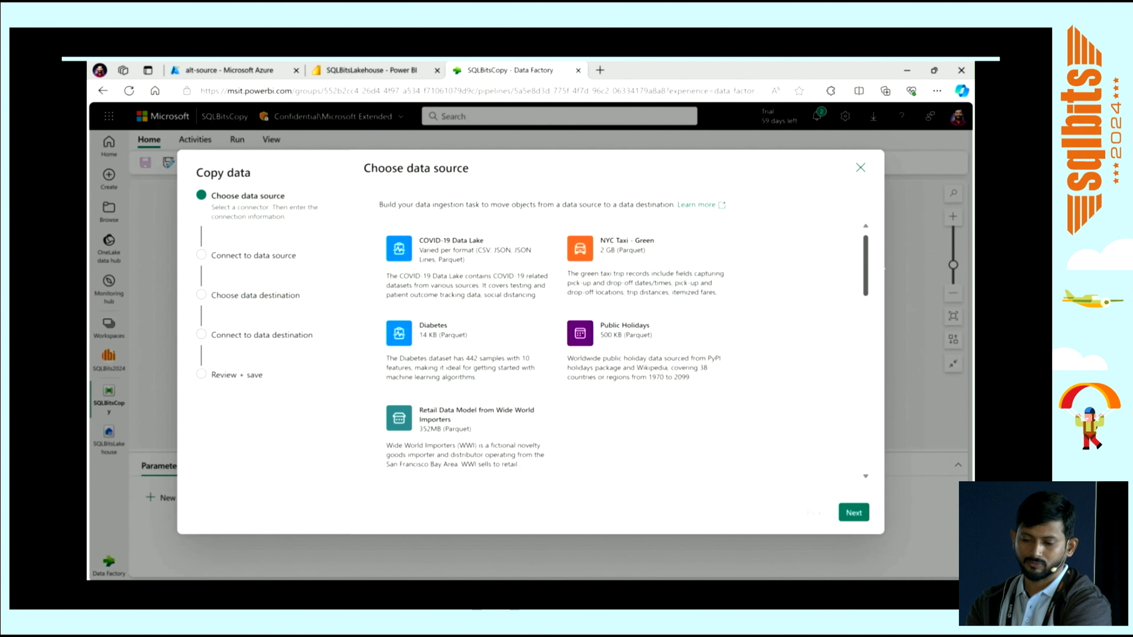
pyautogui.moveTo(419, 226); pyautogui.dragTo(432, 226)
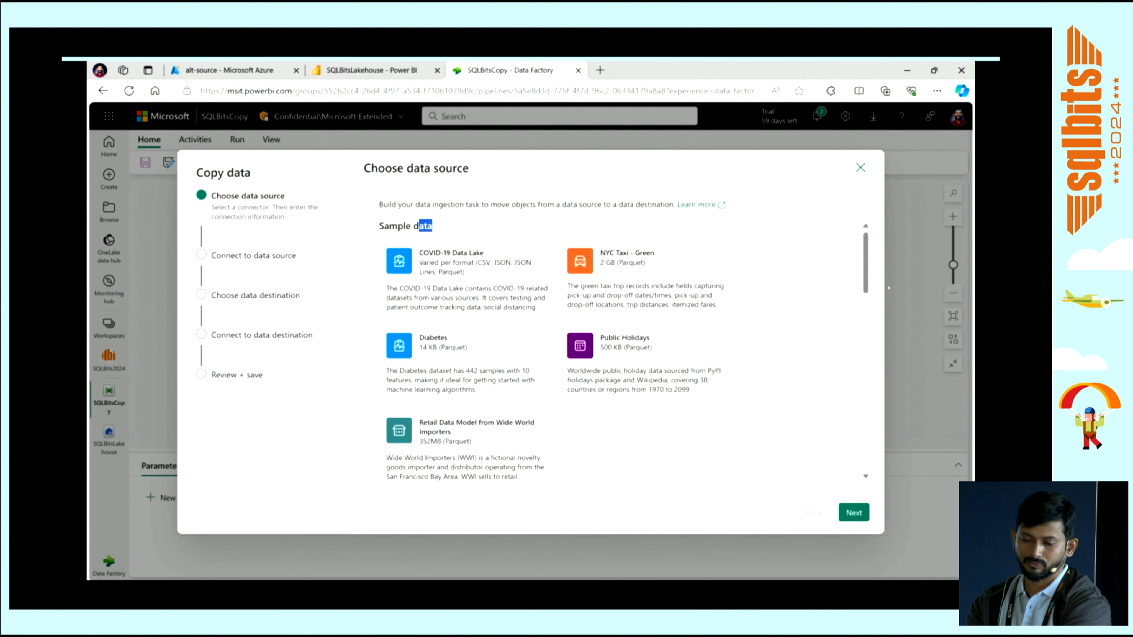
pyautogui.scroll(-5, 620, 353)
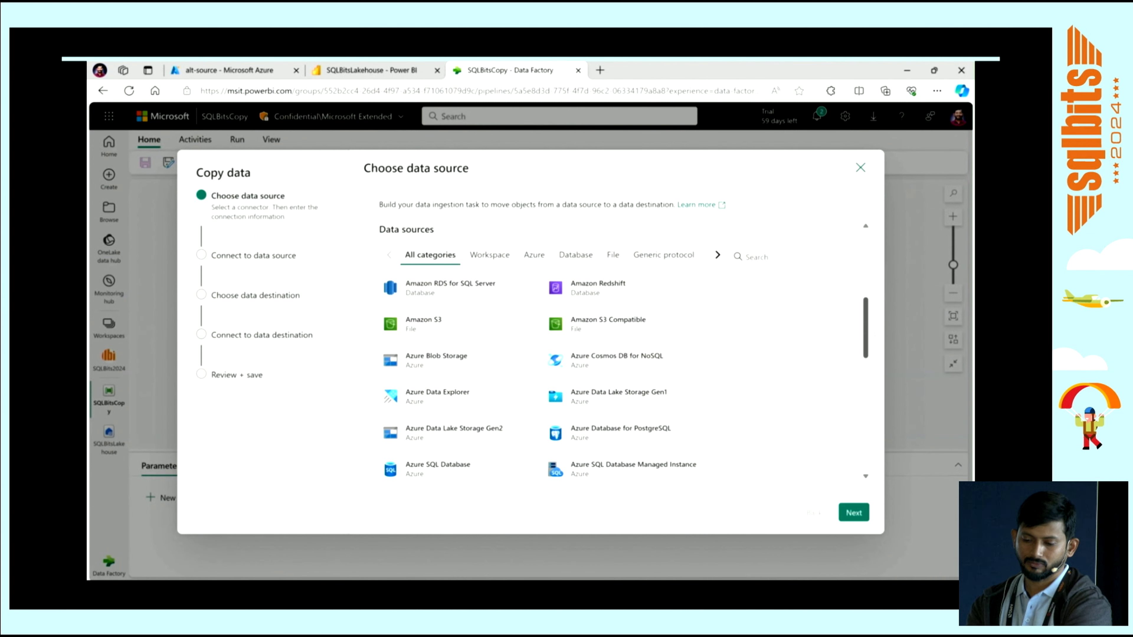
pyautogui.scroll(-2, 620, 352)
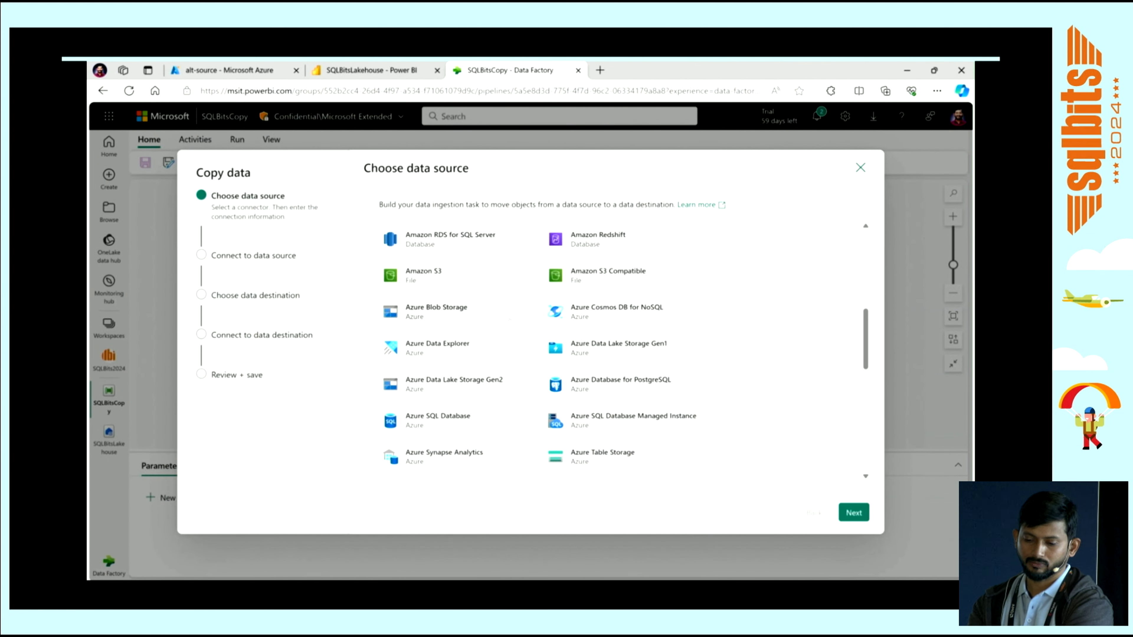
pyautogui.click(852, 512)
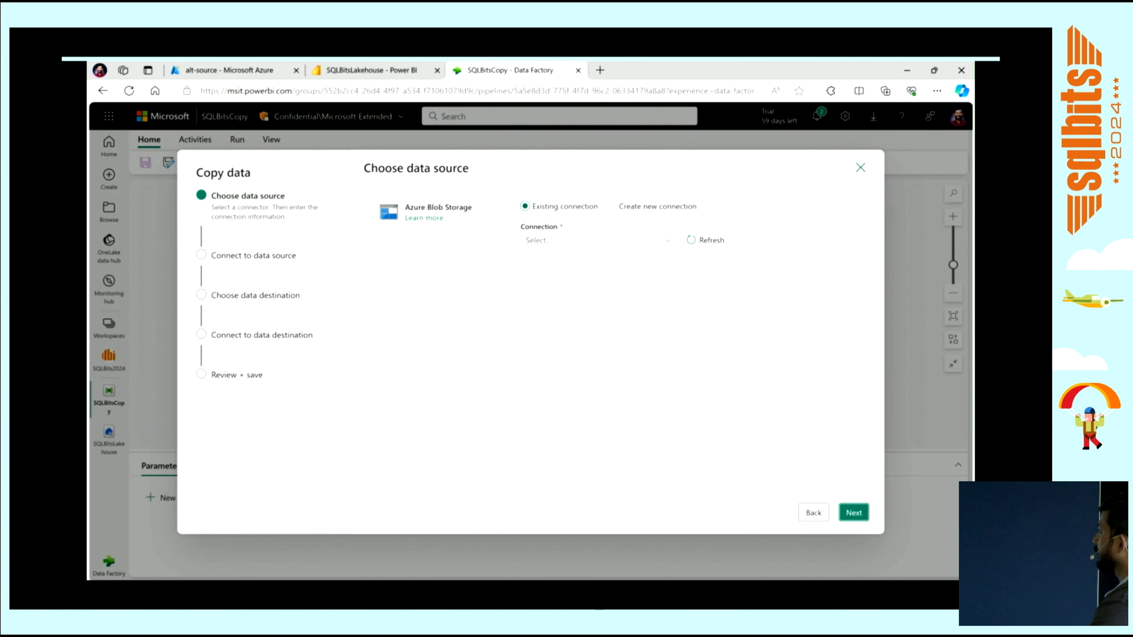
# Use the existing copyperfbenchmarkdataprm blob connection and select the alt-source container as the source with schema agnostic (binary) copy.
pyautogui.click(598, 240)
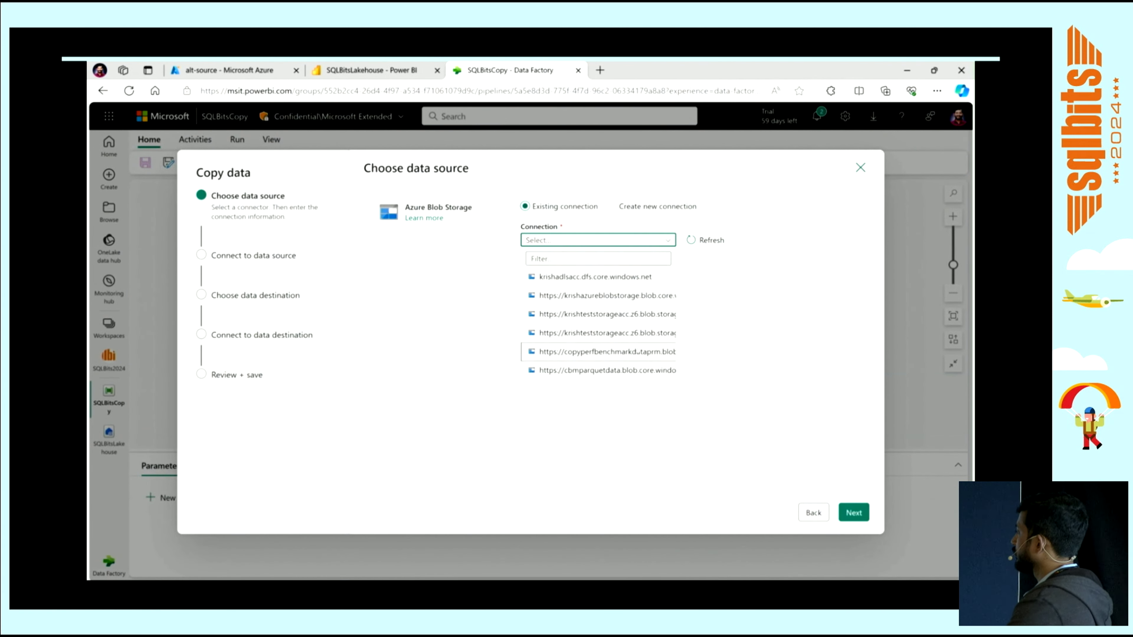
pyautogui.click(606, 351)
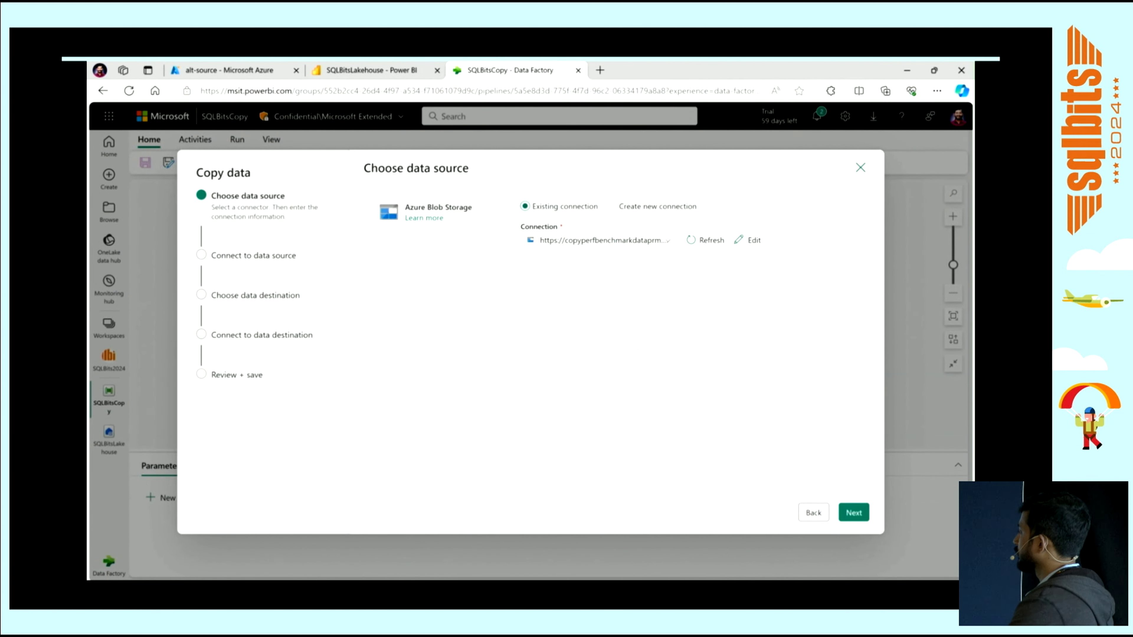
pyautogui.click(844, 516)
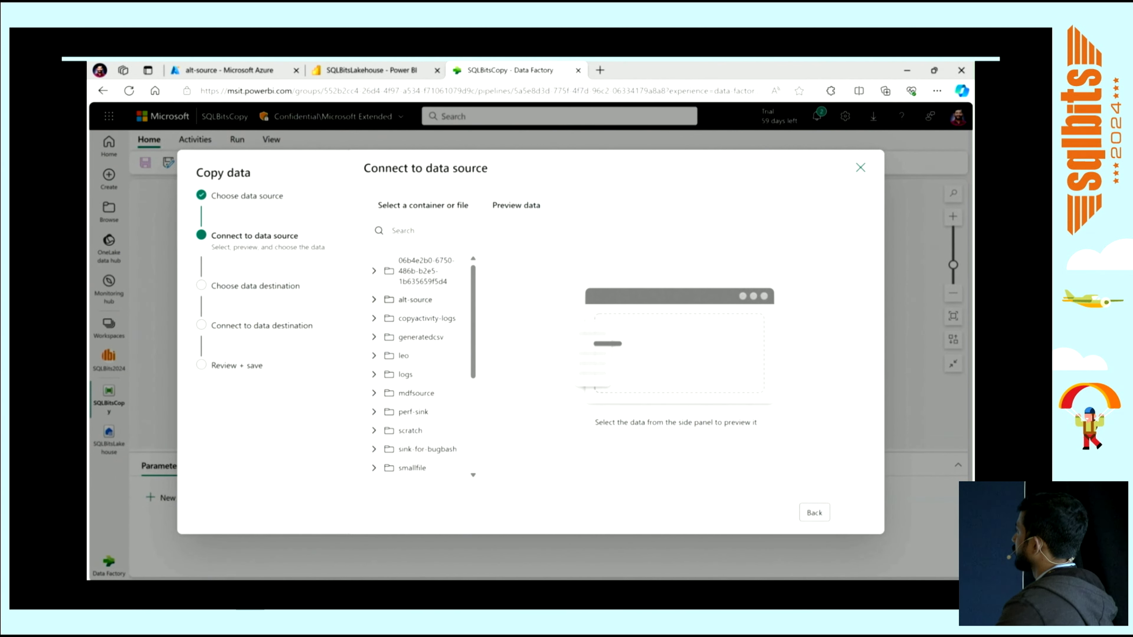
pyautogui.click(415, 300)
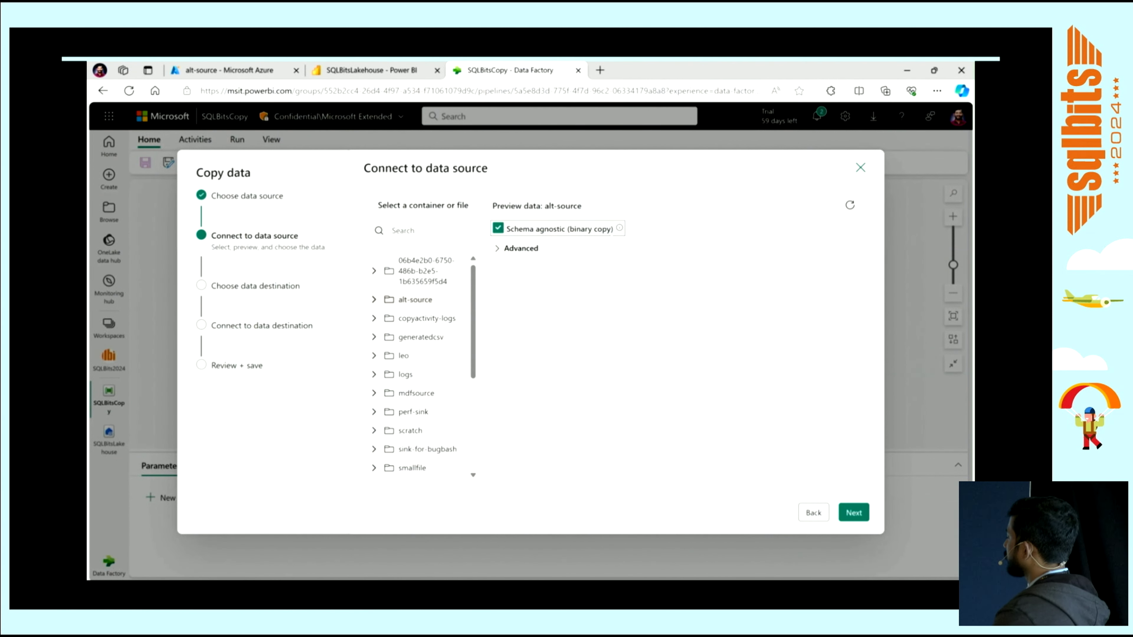
pyautogui.click(853, 512)
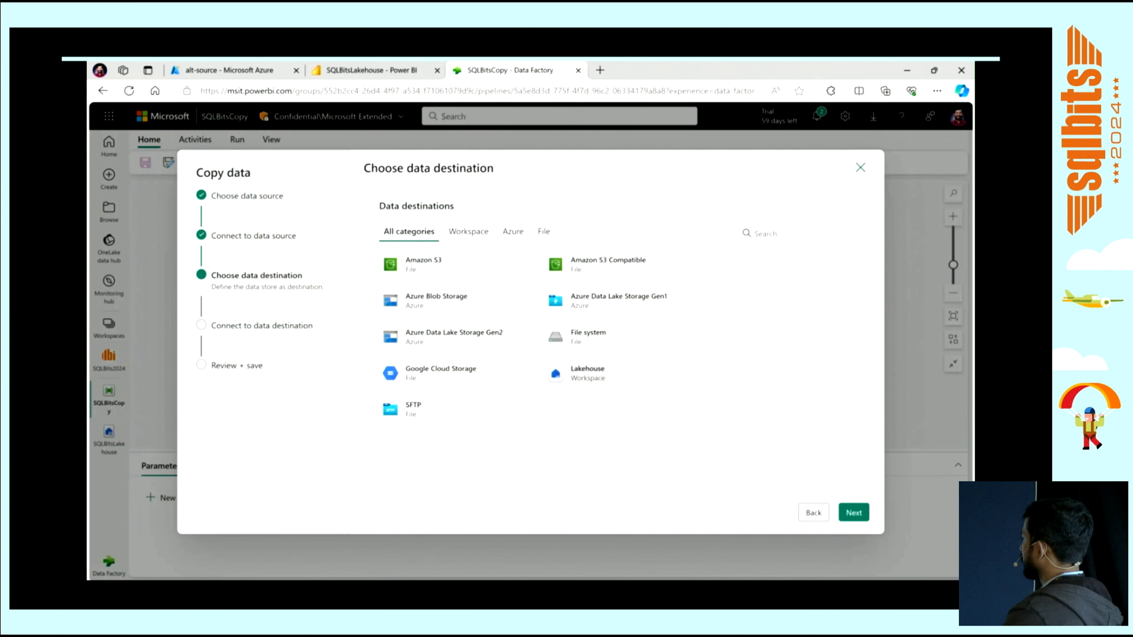
# Choose Lakehouse as the data destination and select the existing SQLBitsLakehouse.
pyautogui.click(854, 512)
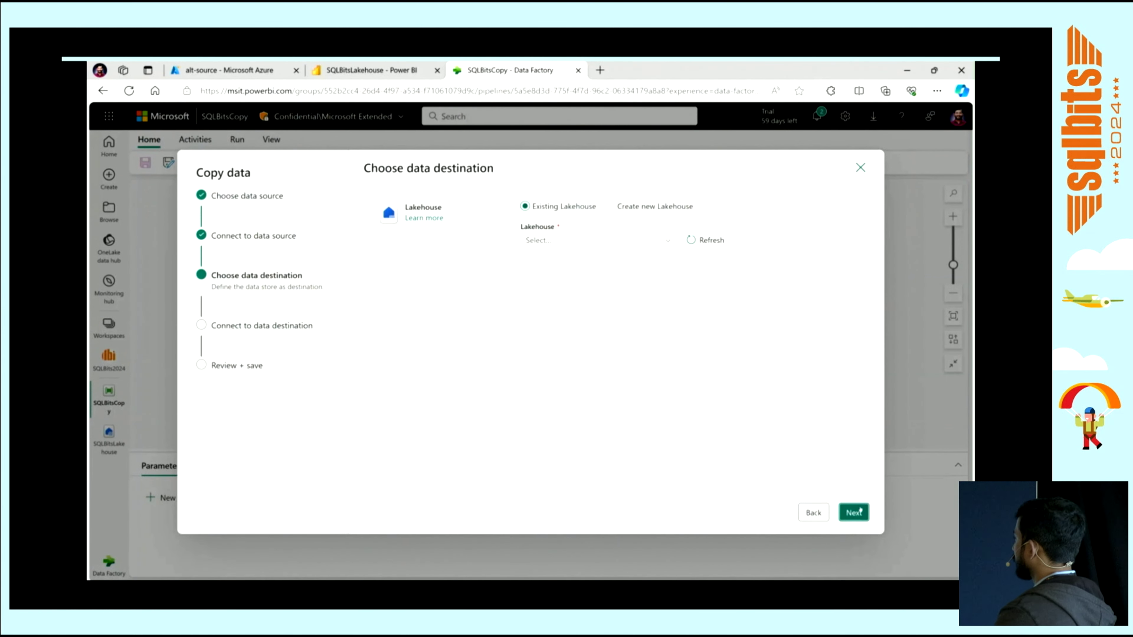
pyautogui.click(669, 241)
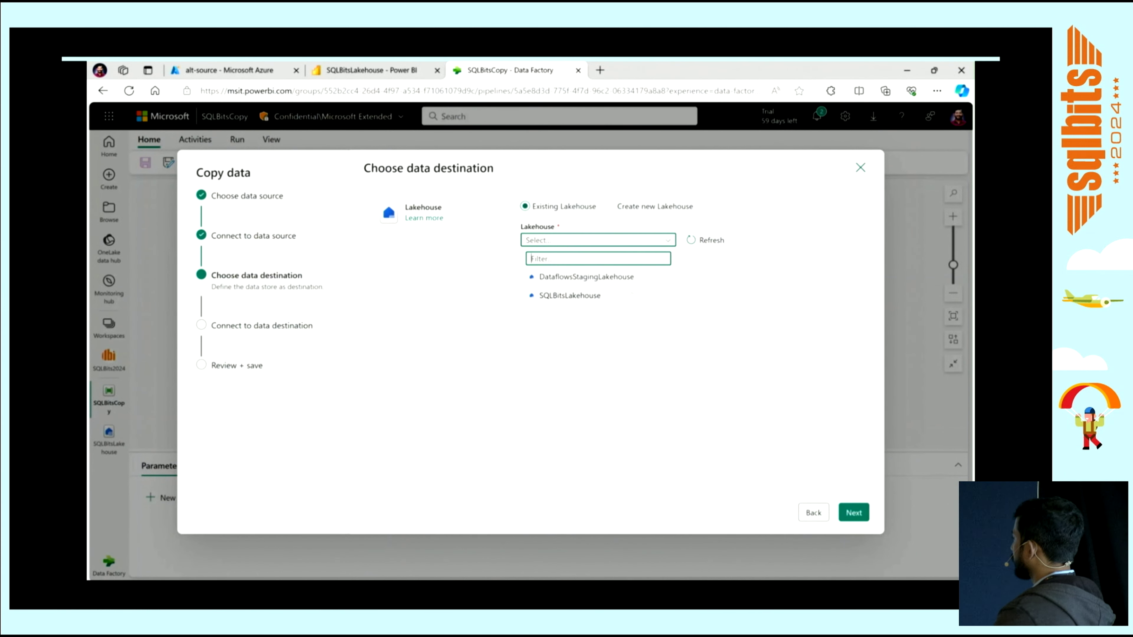
pyautogui.click(569, 295)
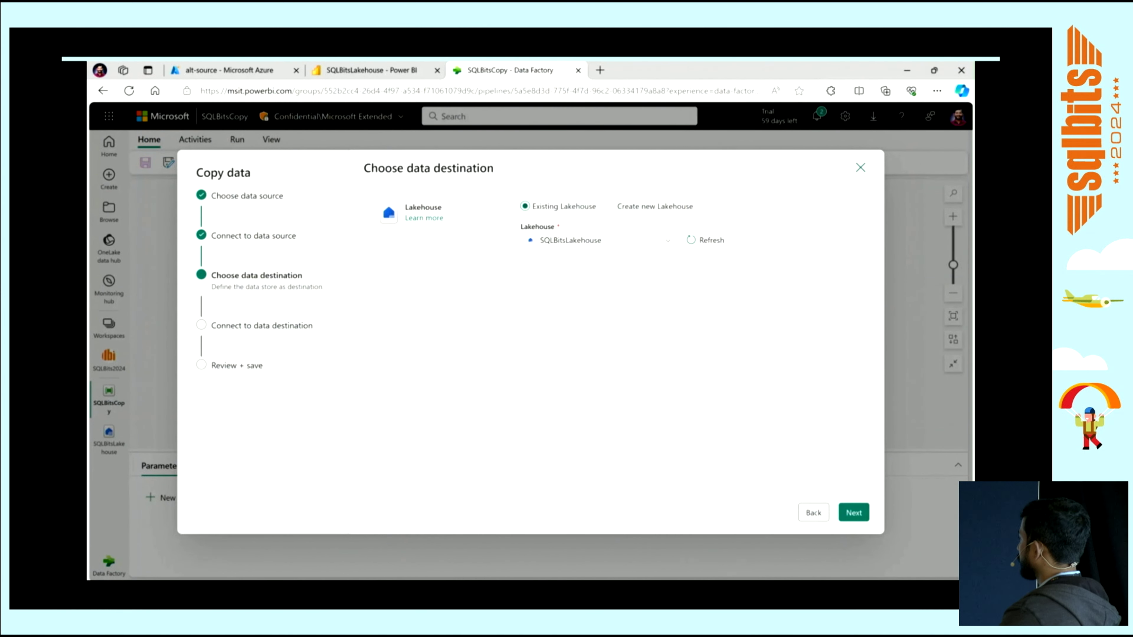
pyautogui.click(841, 512)
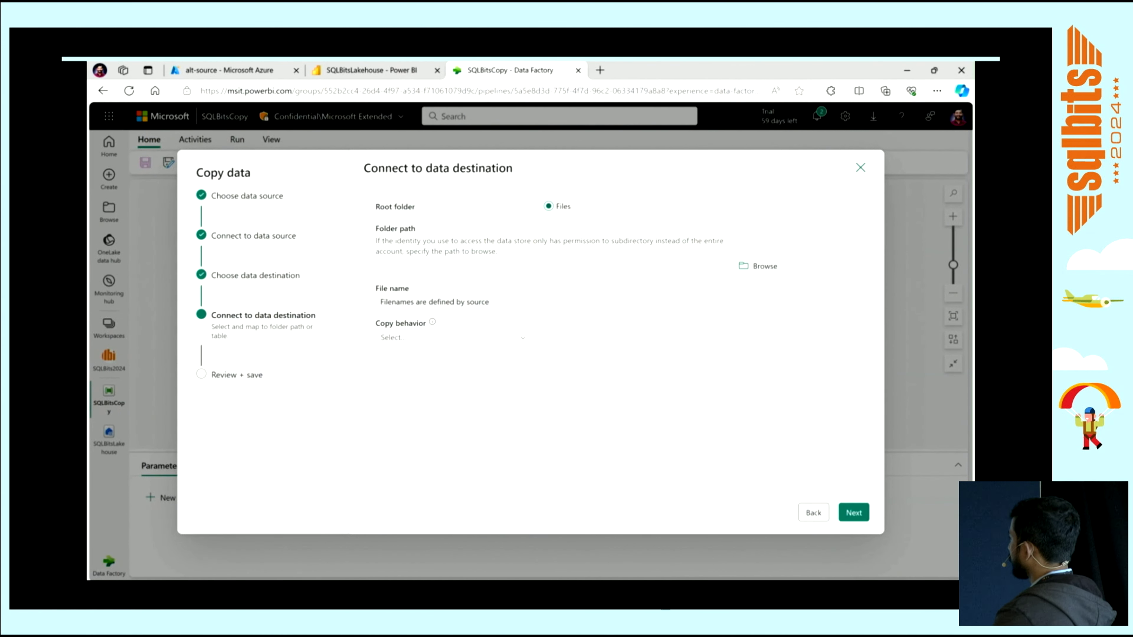
# Set the destination folder path to 1TB_CSVs under the Files root folder.
pyautogui.click(758, 266)
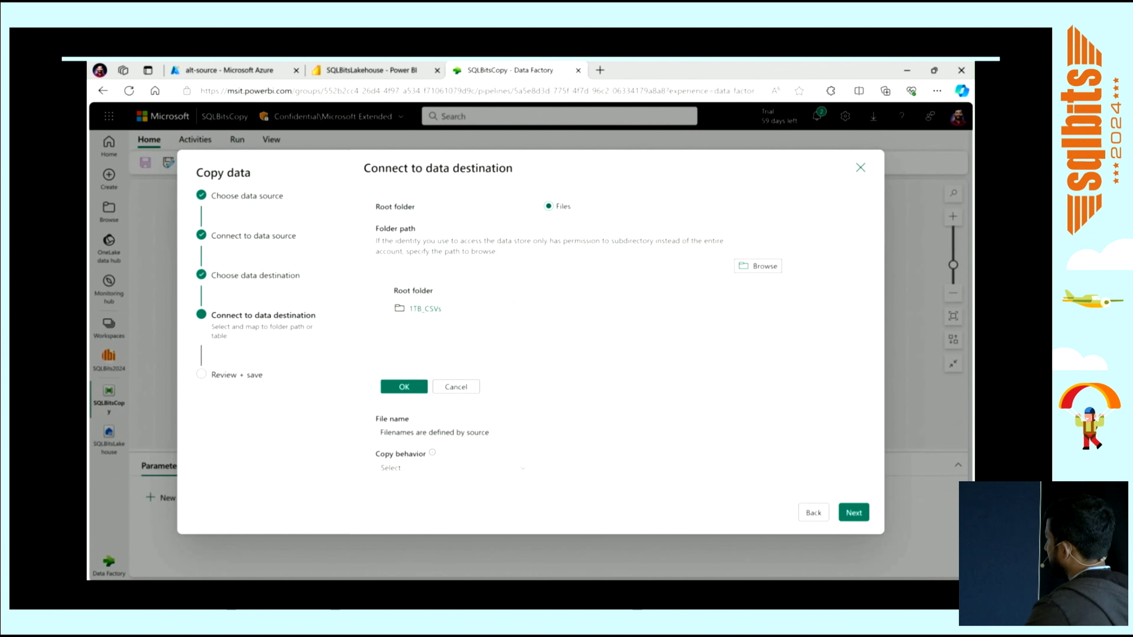
pyautogui.click(419, 309)
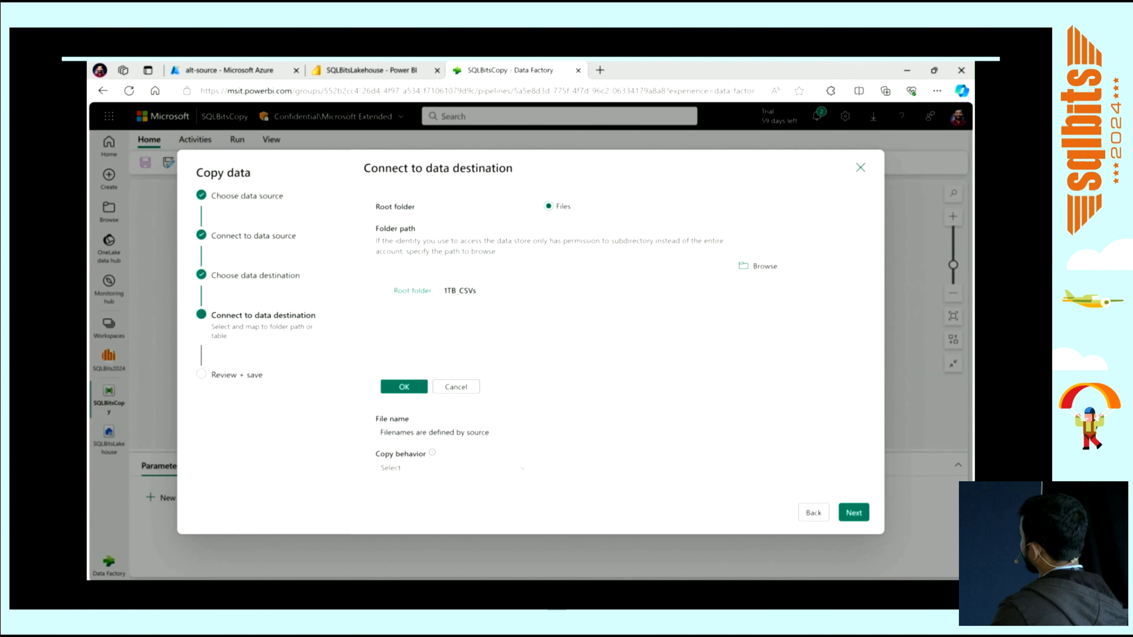
pyautogui.click(403, 387)
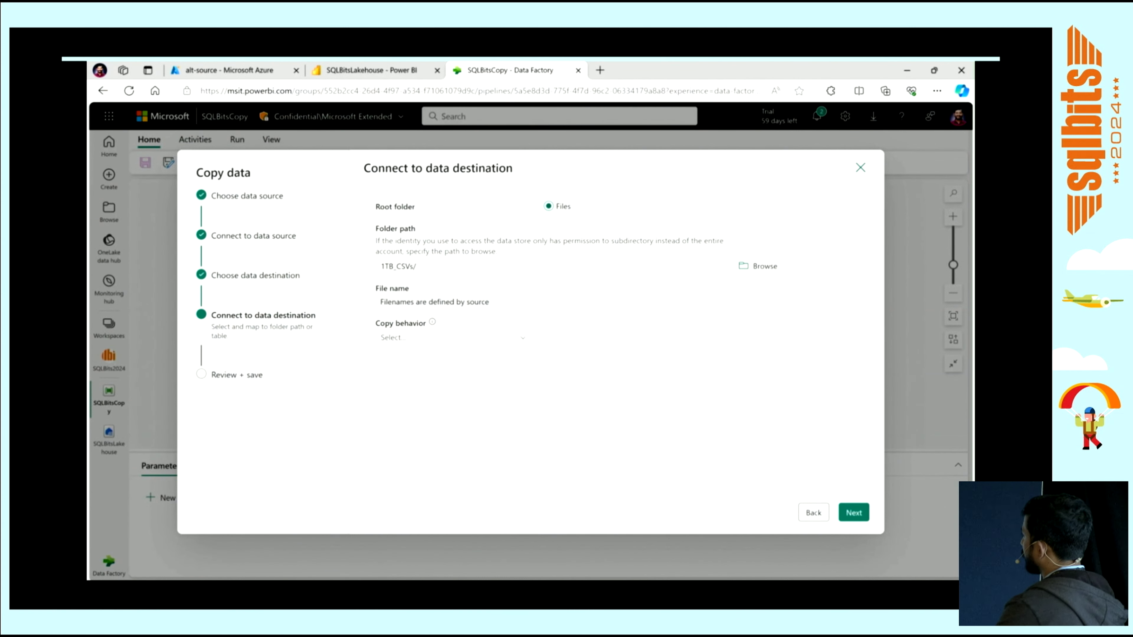
# Accept the Binary file format, then save and run the copy with the data transfer starting immediately.
pyautogui.click(853, 511)
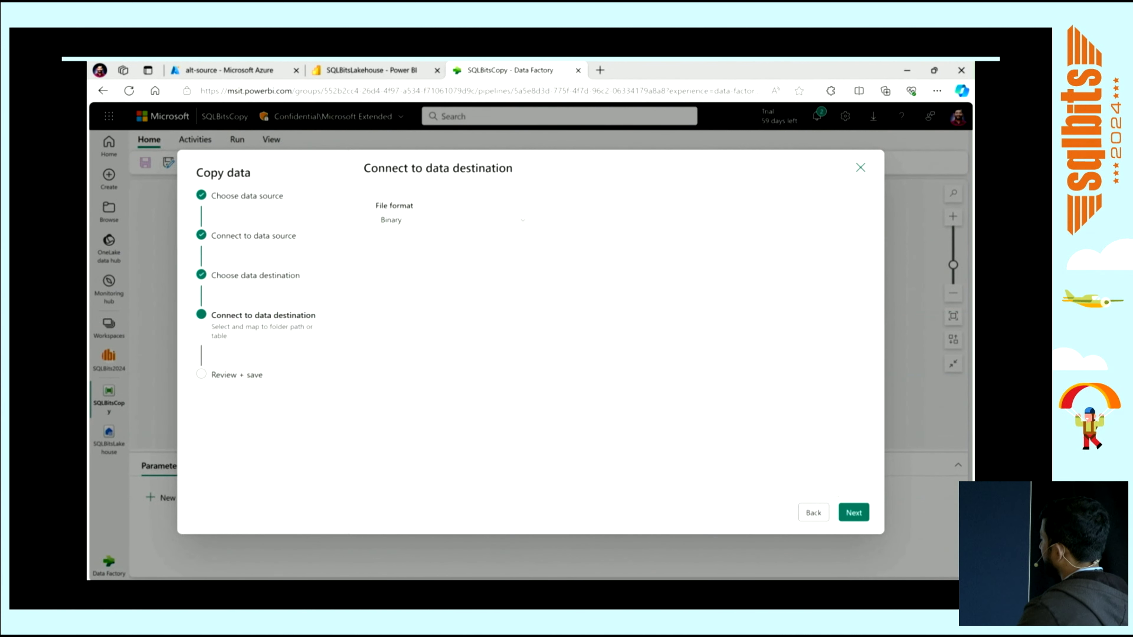
pyautogui.click(853, 512)
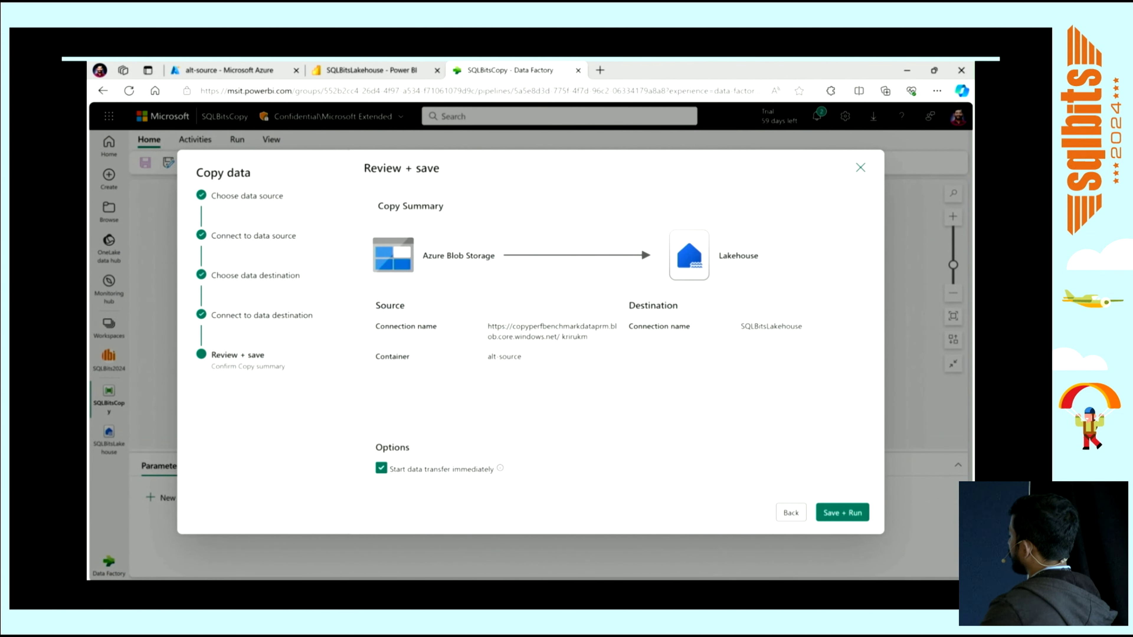
pyautogui.click(842, 512)
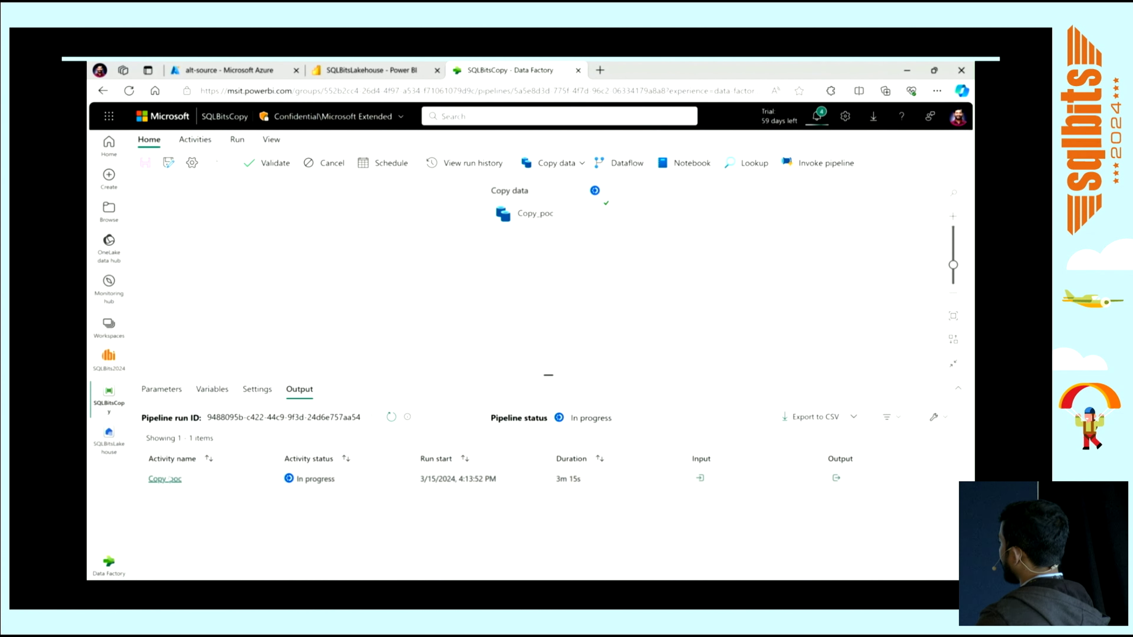
# Open the Copy_poc activity's run details and examine the data read, source and destination.
pyautogui.click(164, 479)
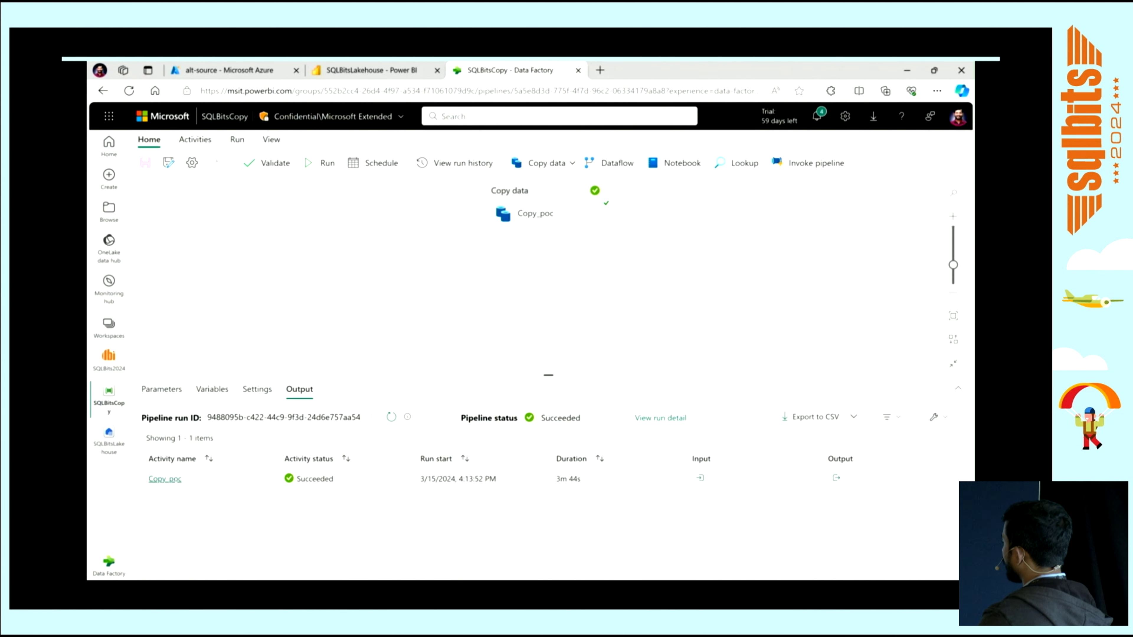
pyautogui.click(165, 479)
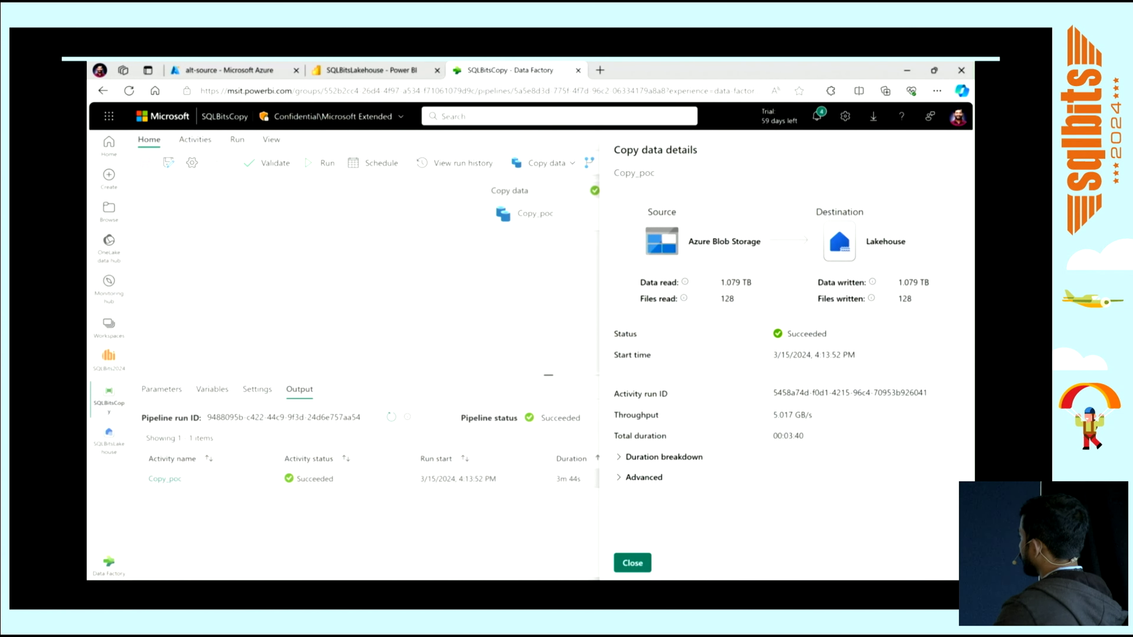
pyautogui.moveTo(719, 282); pyautogui.dragTo(751, 282)
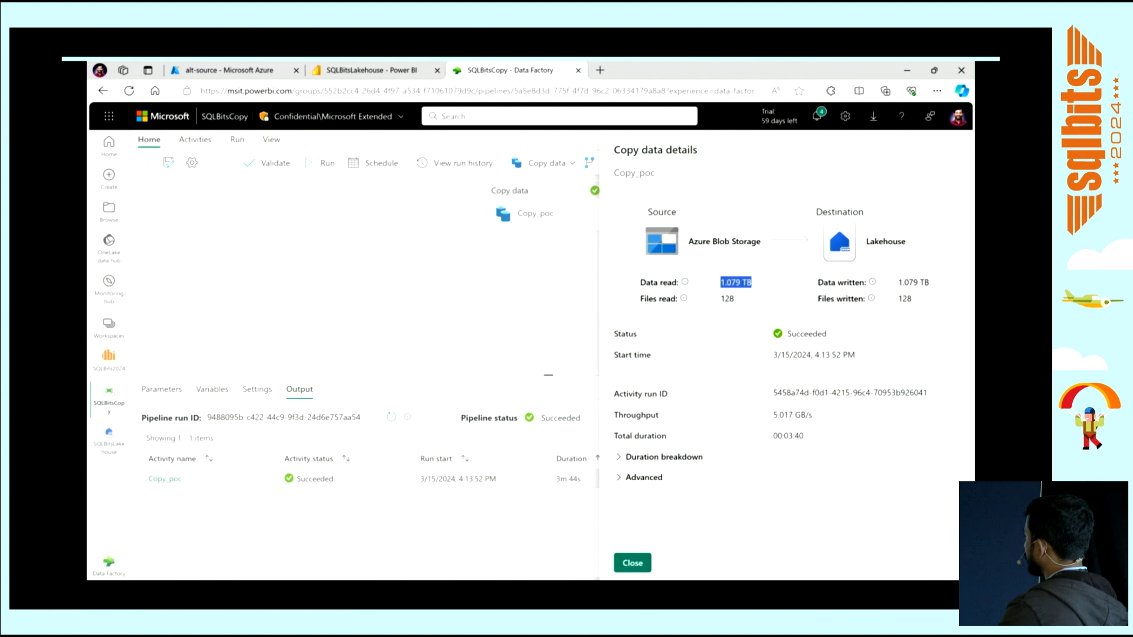
pyautogui.moveTo(730, 241); pyautogui.dragTo(760, 241)
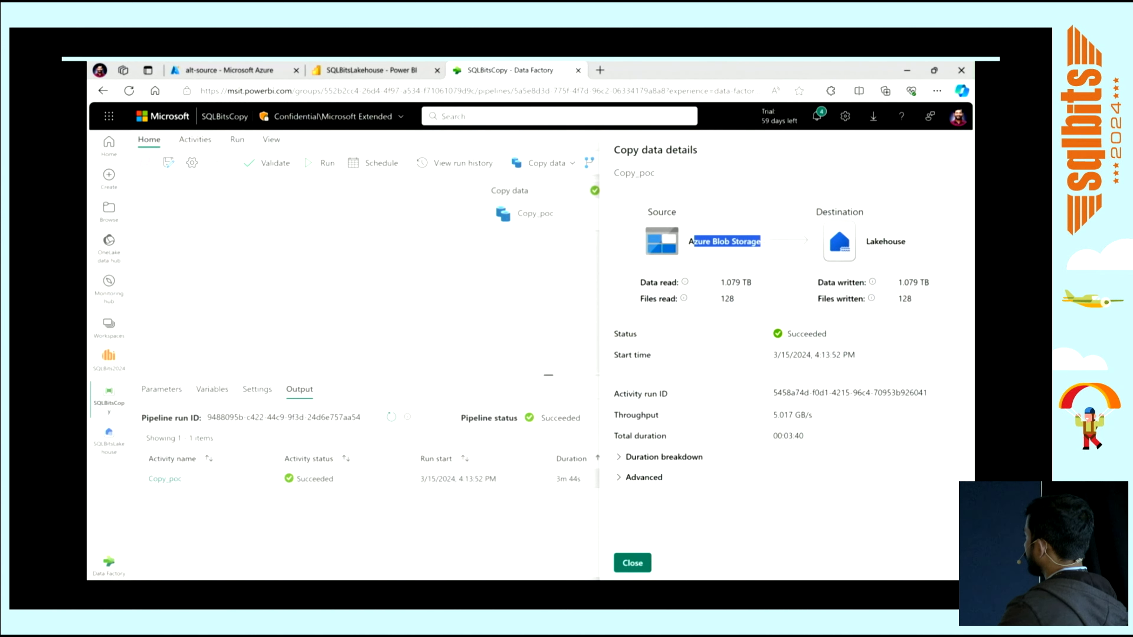
pyautogui.doubleClick(885, 241)
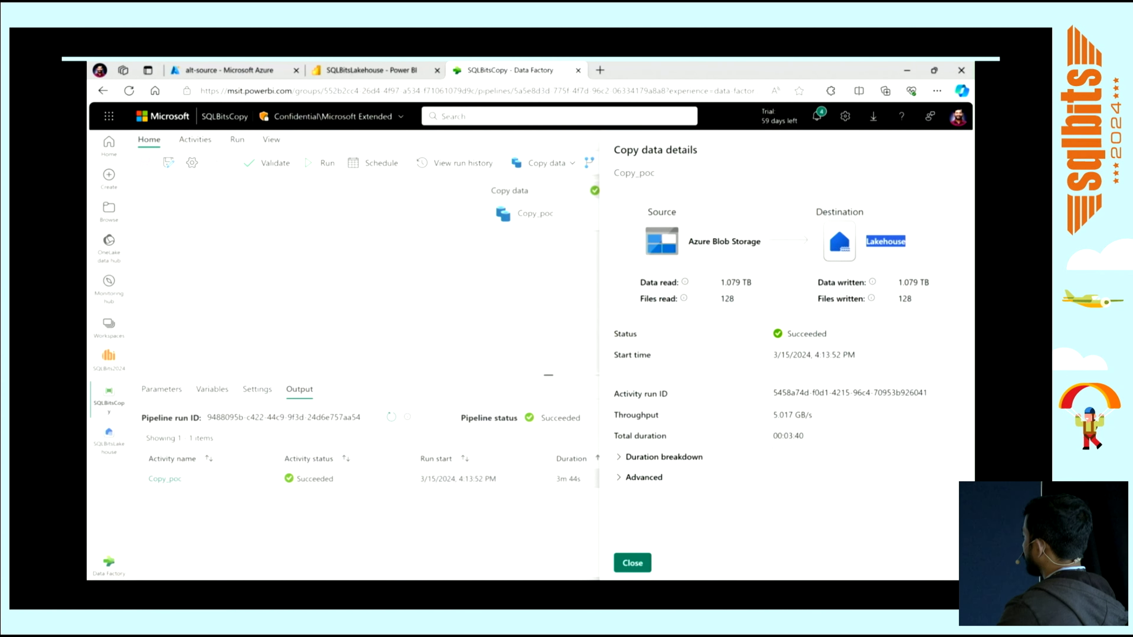
# Examine the copy run's total duration, optimized throughput and used parallel copies, expanding the duration breakdown.
pyautogui.moveTo(773, 436); pyautogui.dragTo(804, 436)
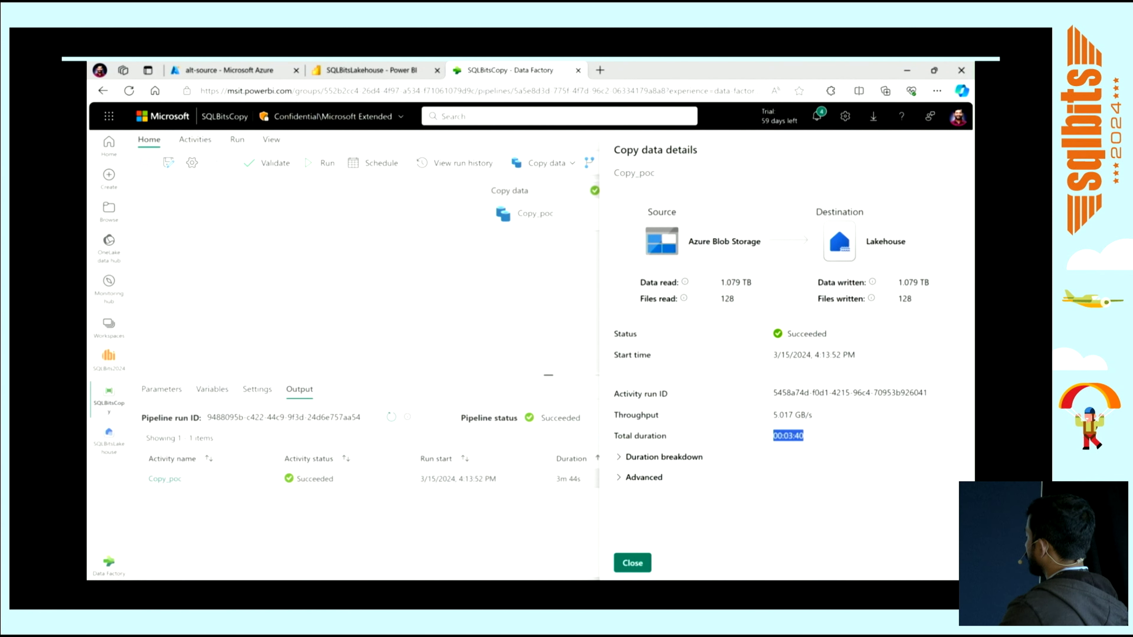
pyautogui.click(798, 436)
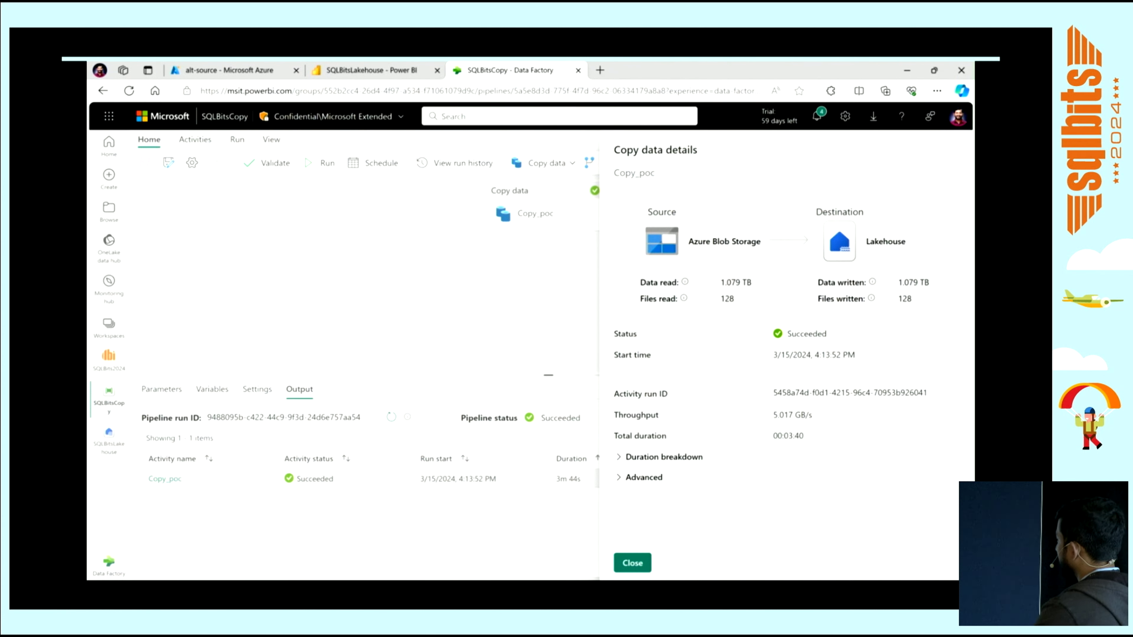
pyautogui.click(618, 457)
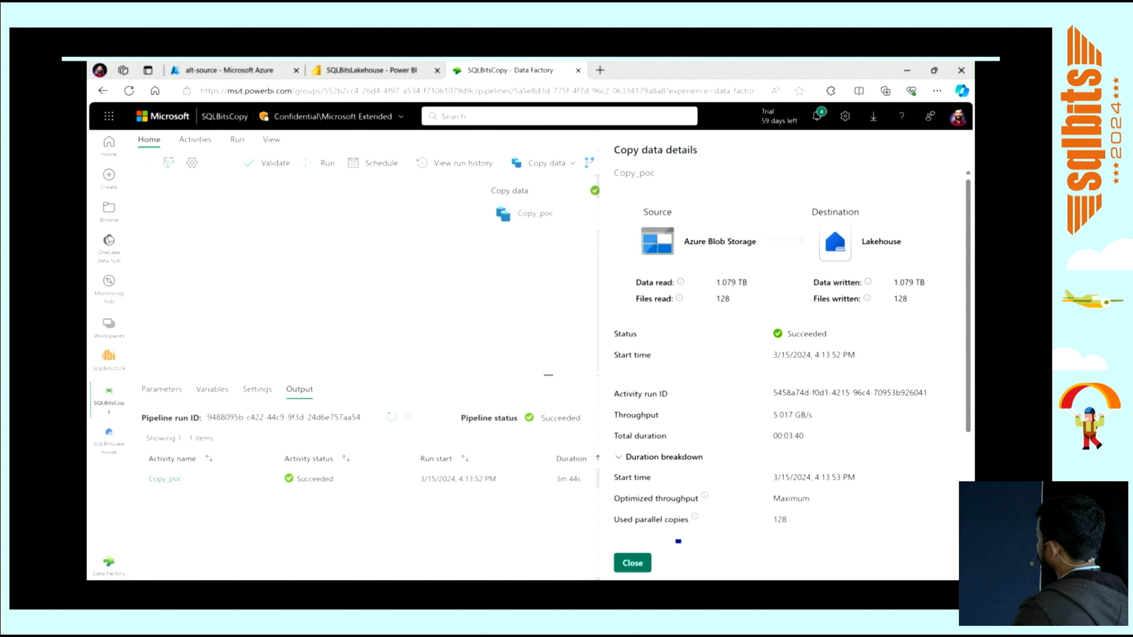
pyautogui.scroll(-3, 792, 352)
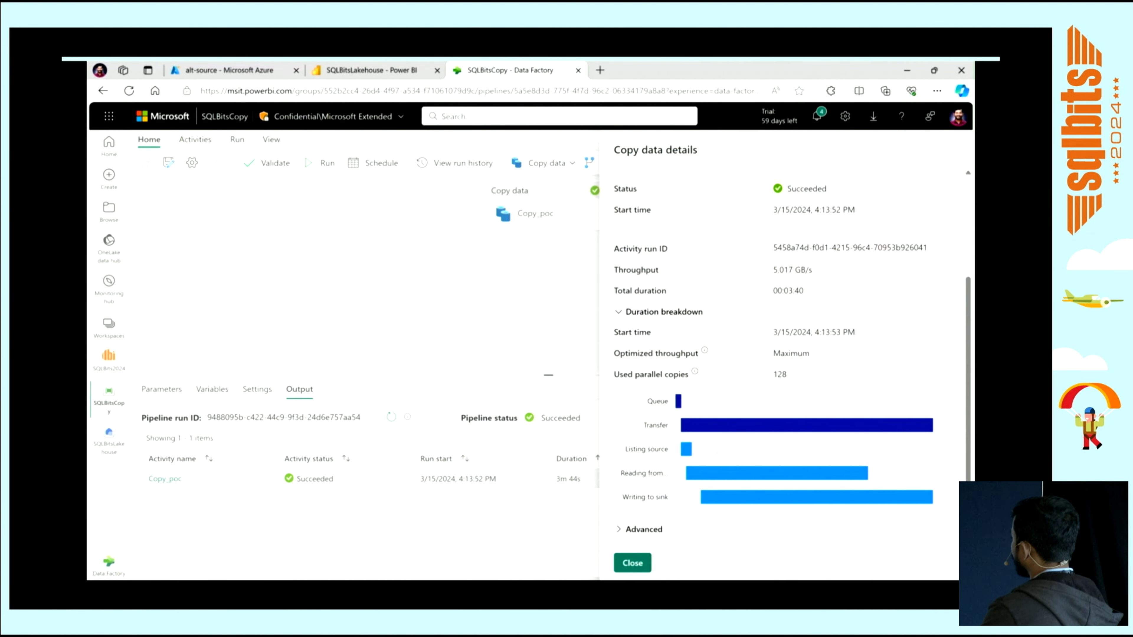
pyautogui.moveTo(619, 353); pyautogui.dragTo(810, 352)
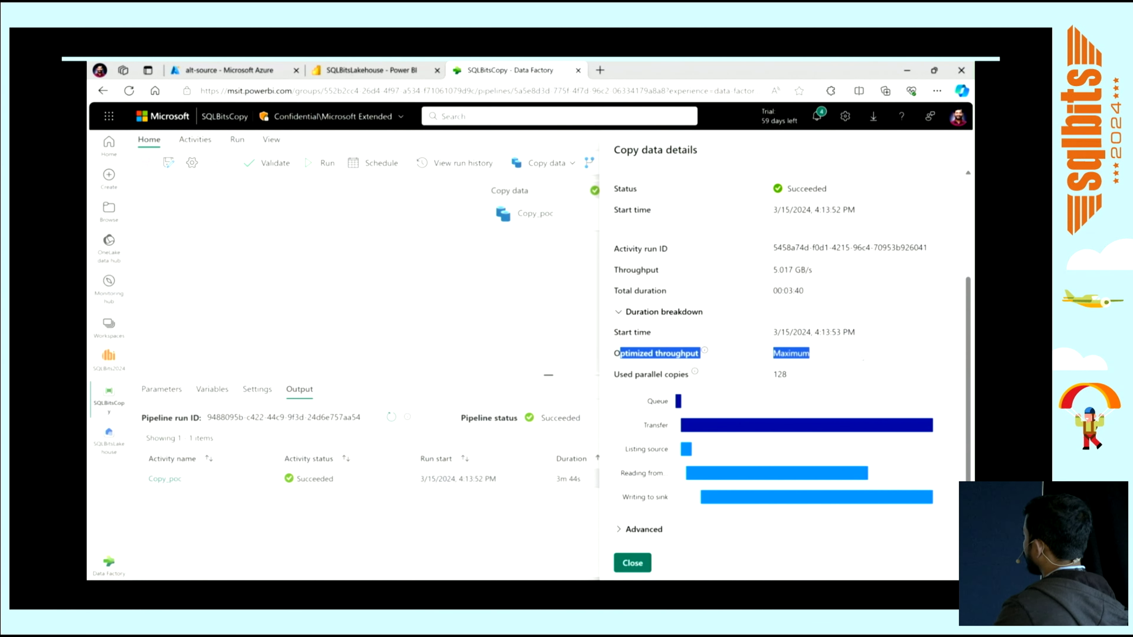
pyautogui.click(836, 356)
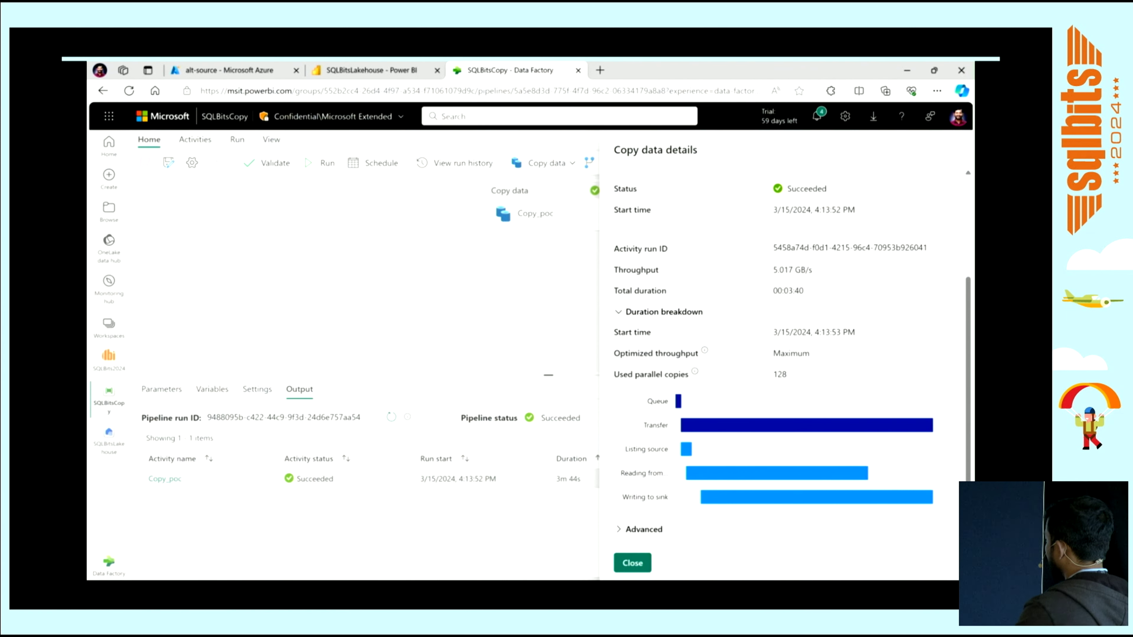
pyautogui.moveTo(614, 374); pyautogui.dragTo(689, 374)
pyautogui.moveTo(695, 372)
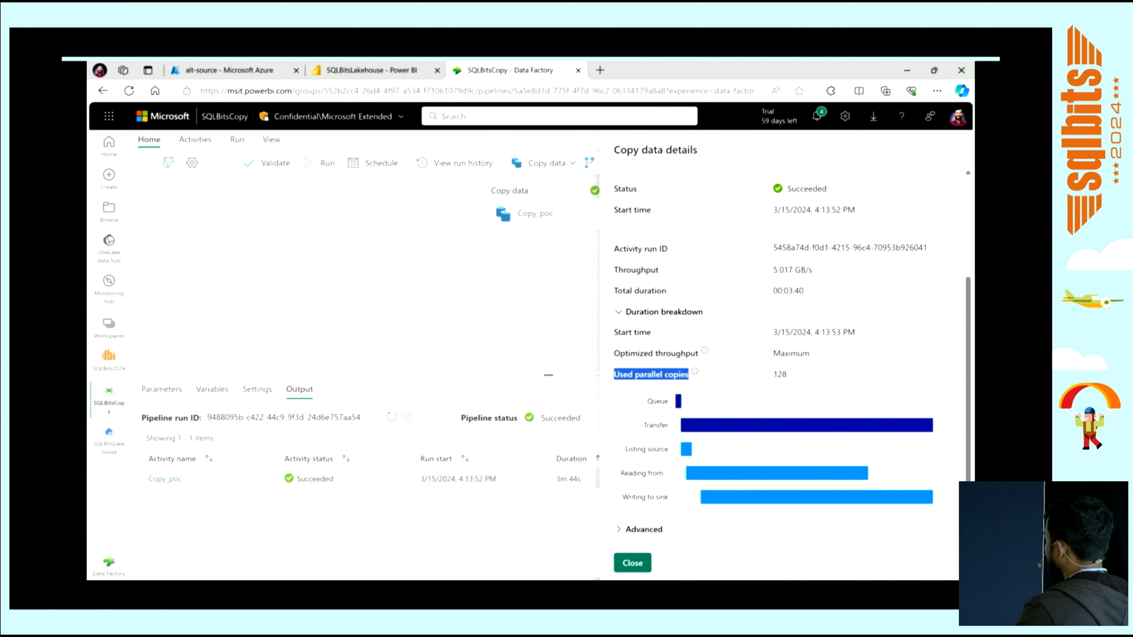
pyautogui.click(714, 376)
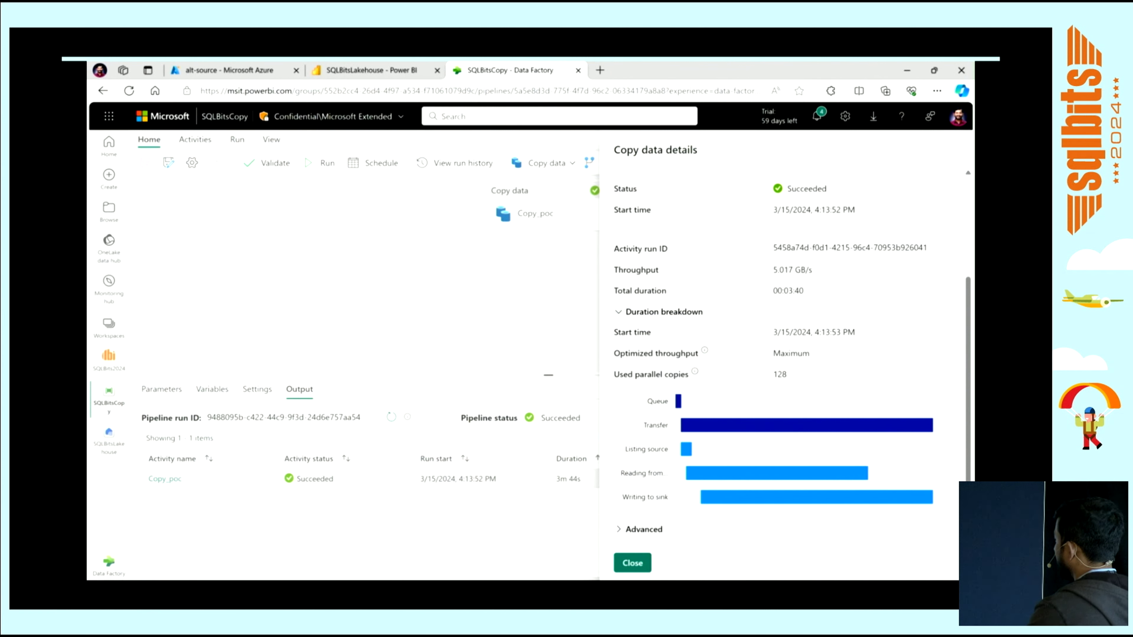
# Examine the transfer, source reading and sink writing times in the duration breakdown, and close the run details.
pyautogui.moveTo(799, 422)
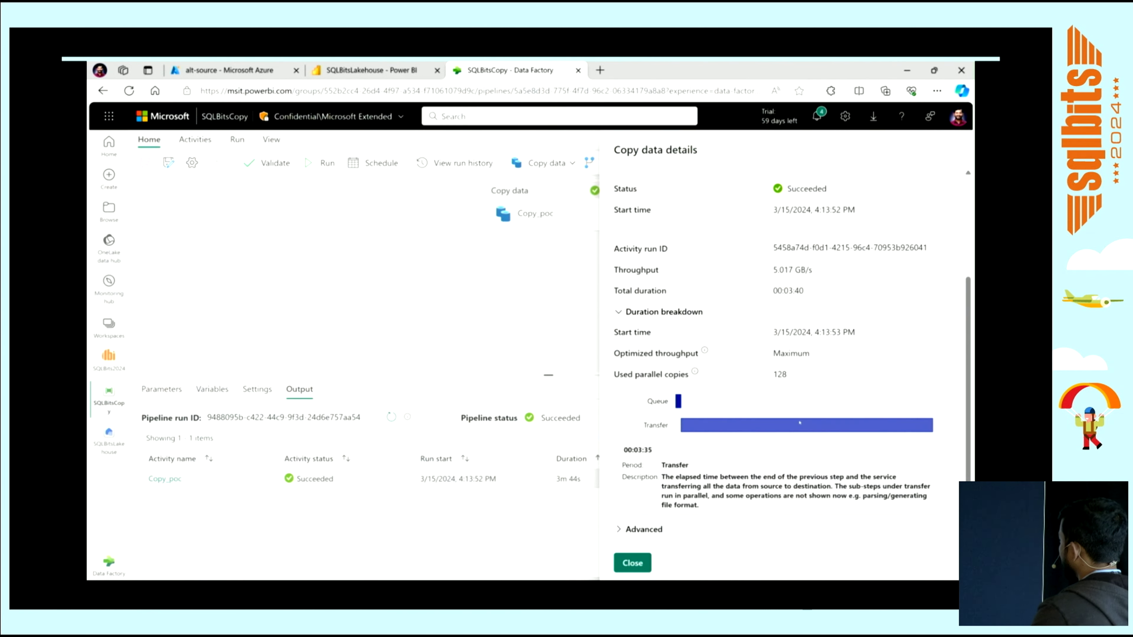
pyautogui.moveTo(776, 471)
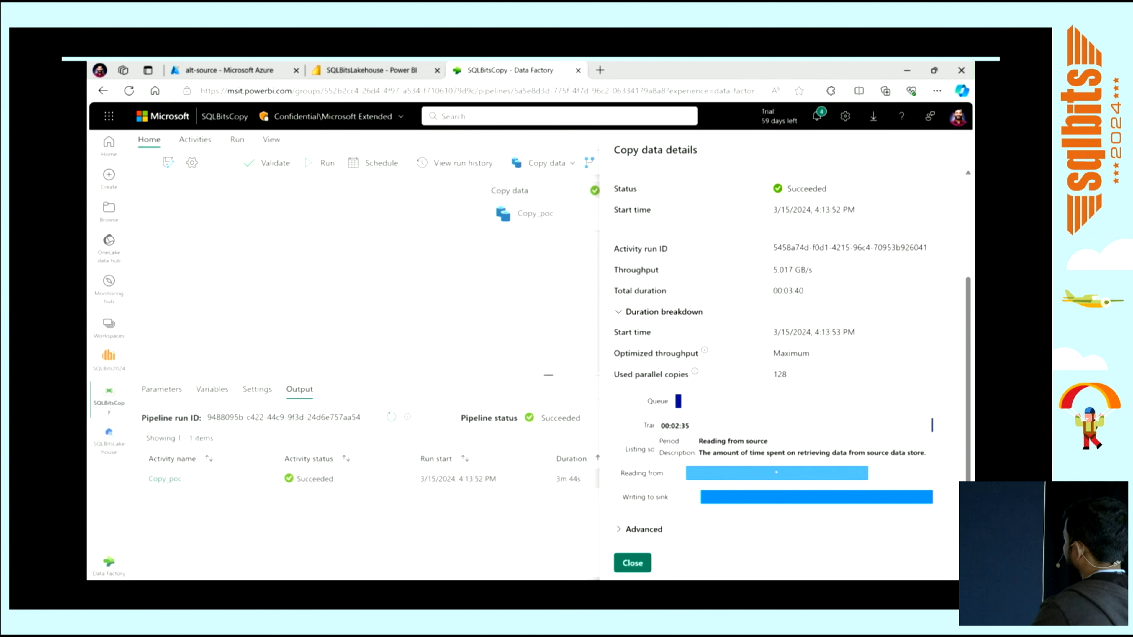
pyautogui.moveTo(775, 503)
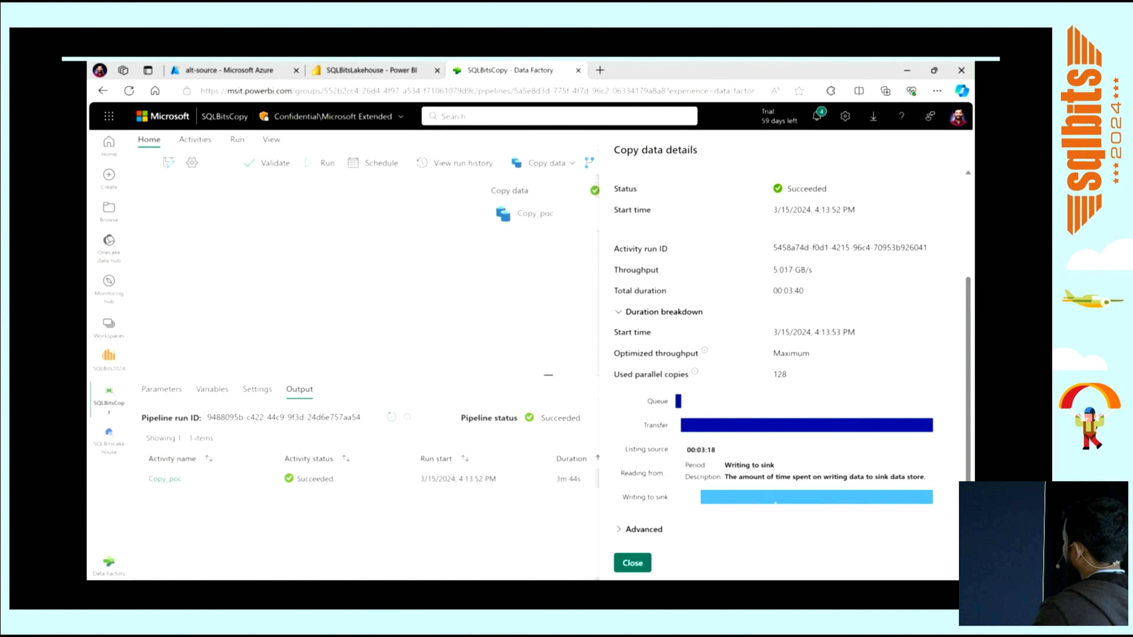
pyautogui.scroll(3, 775, 503)
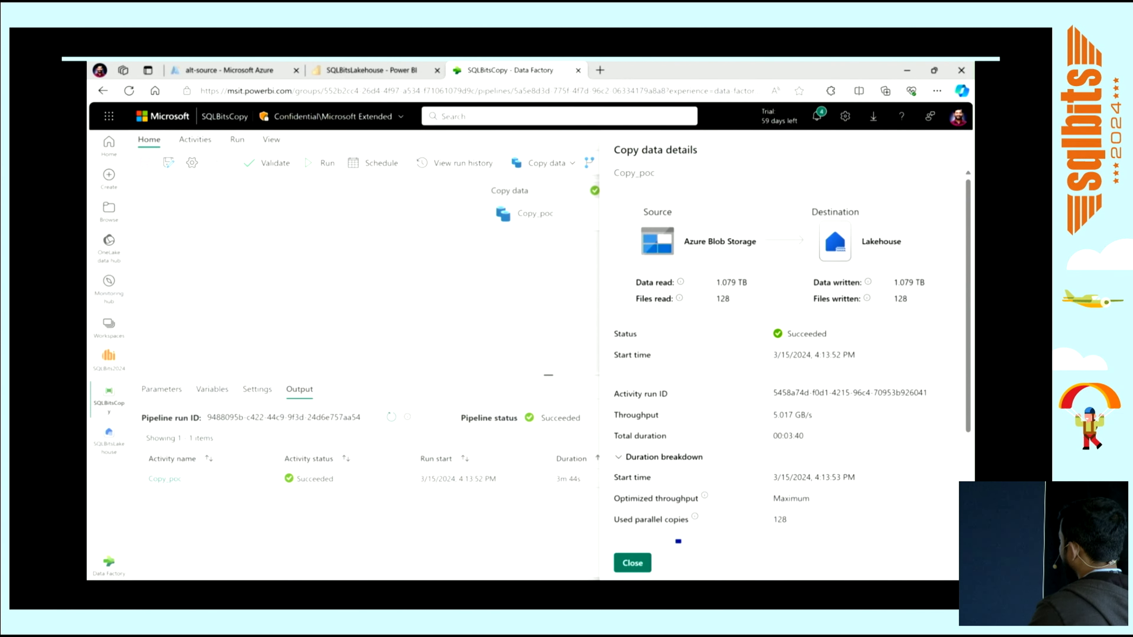
pyautogui.click(641, 568)
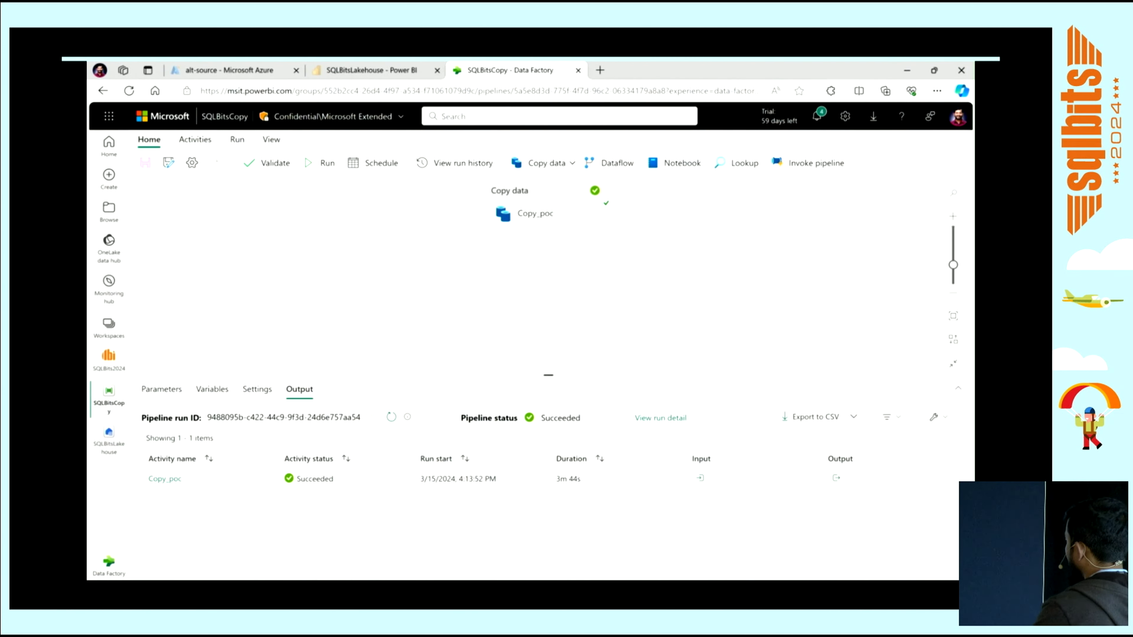
# Open SQLBitsLakehouse, refresh the 1TB_CSVs folder under Files and look through the copied CSV files.
pyautogui.click(117, 429)
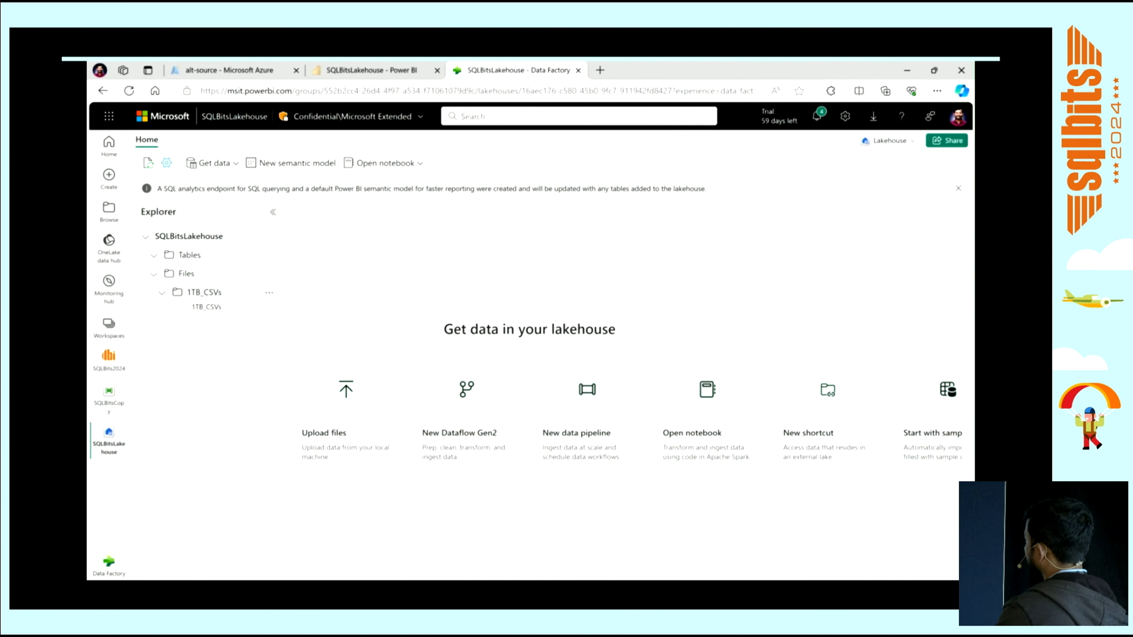
pyautogui.click(204, 293)
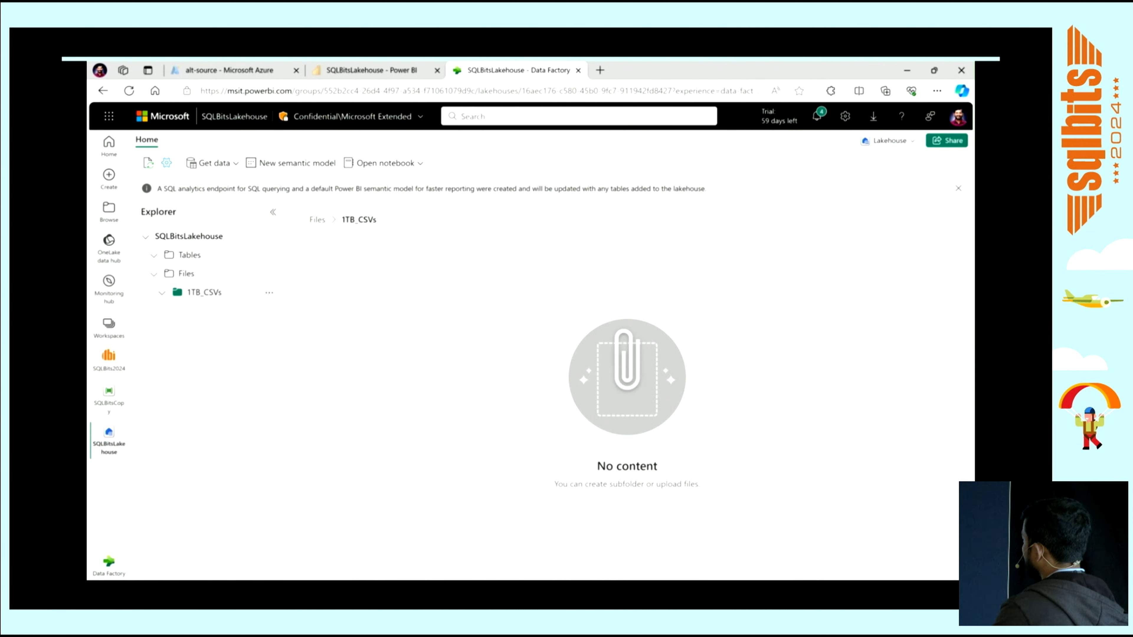
pyautogui.click(269, 292)
pyautogui.click(295, 477)
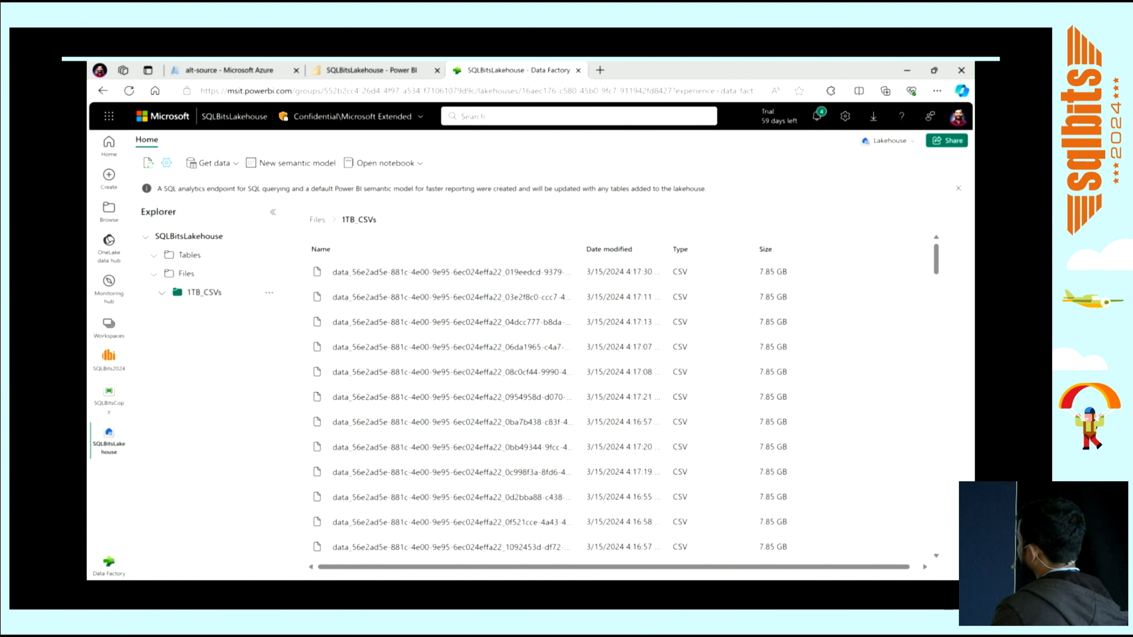
pyautogui.scroll(-20, 619, 402)
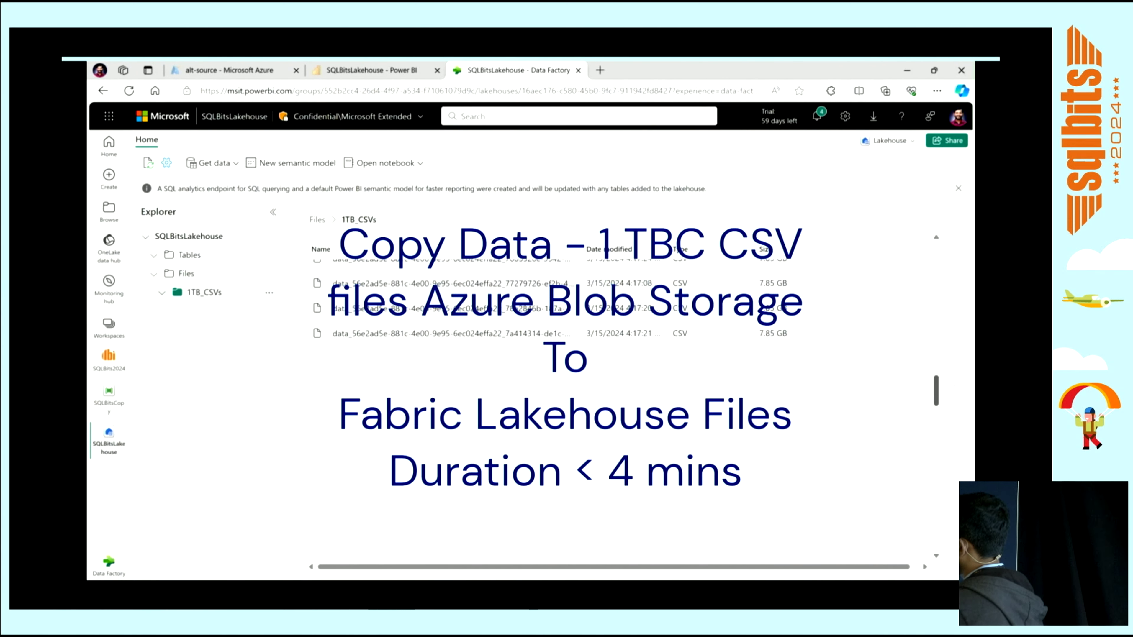
pyautogui.scroll(20, 619, 401)
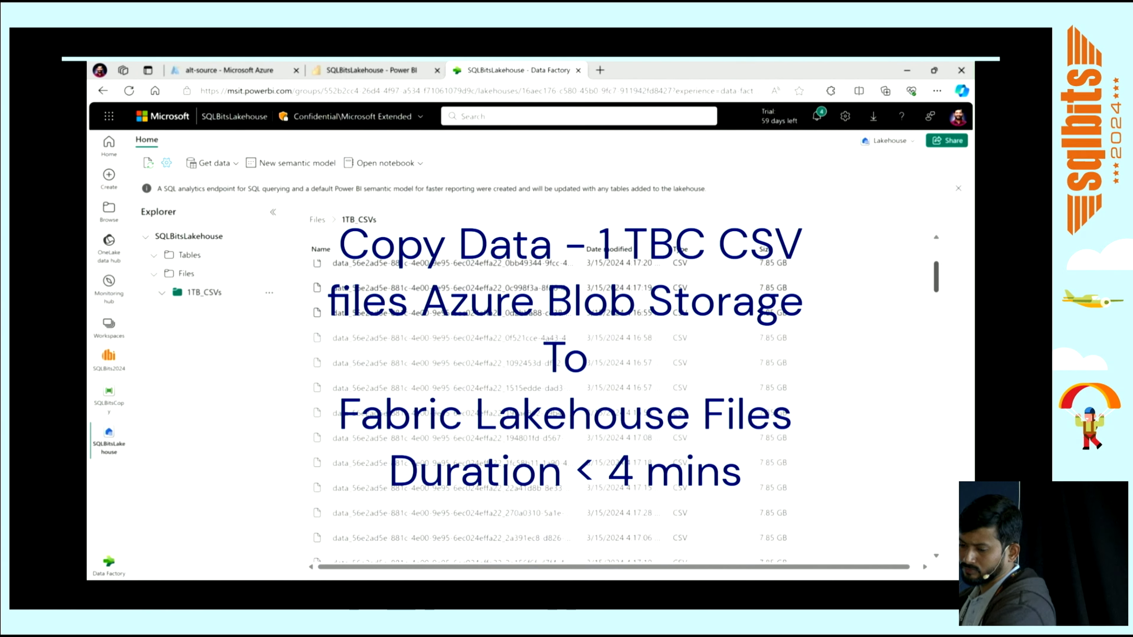
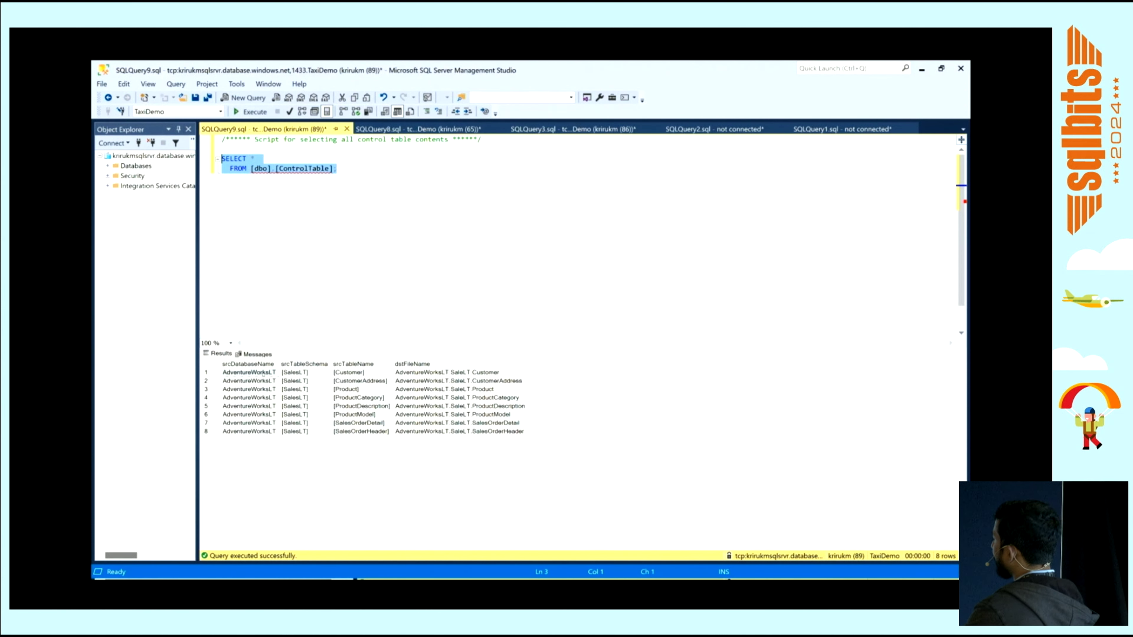
# Examine the srcDatabaseName, srcTableSchema, srcTableName and dstFileName columns in the ControlTable query results.
pyautogui.click(249, 364)
pyautogui.click(307, 365)
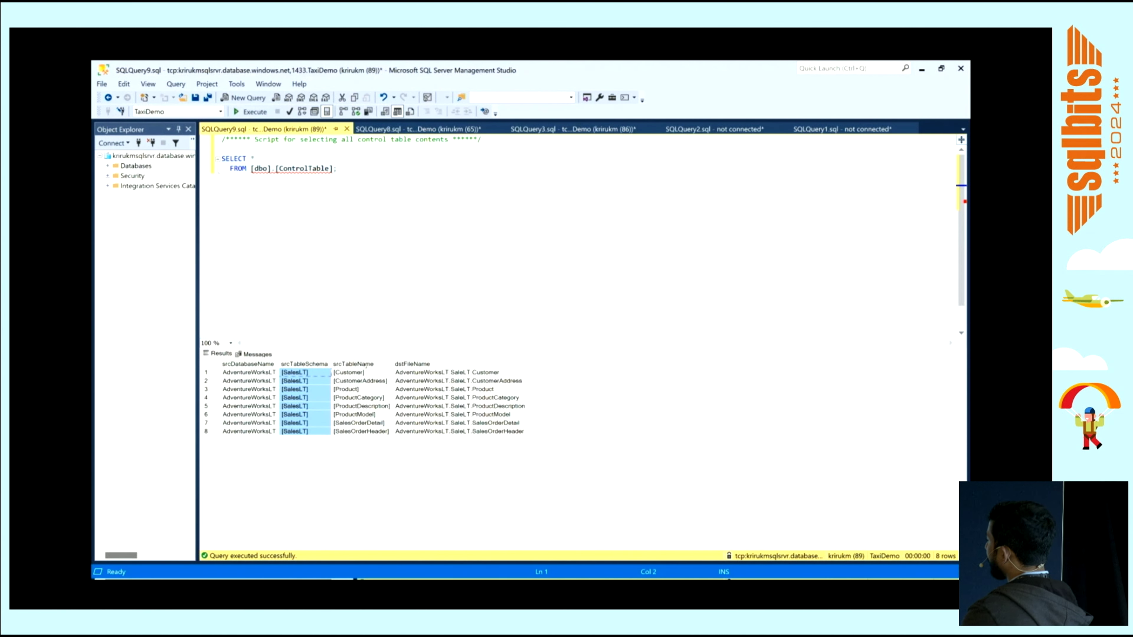
pyautogui.click(366, 364)
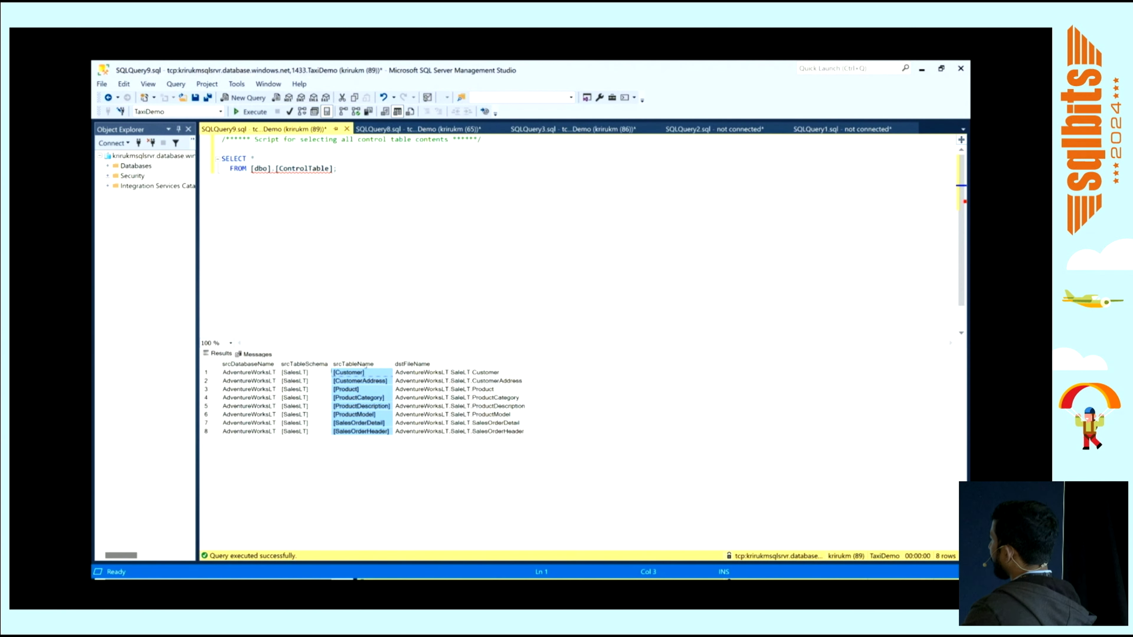
pyautogui.click(403, 364)
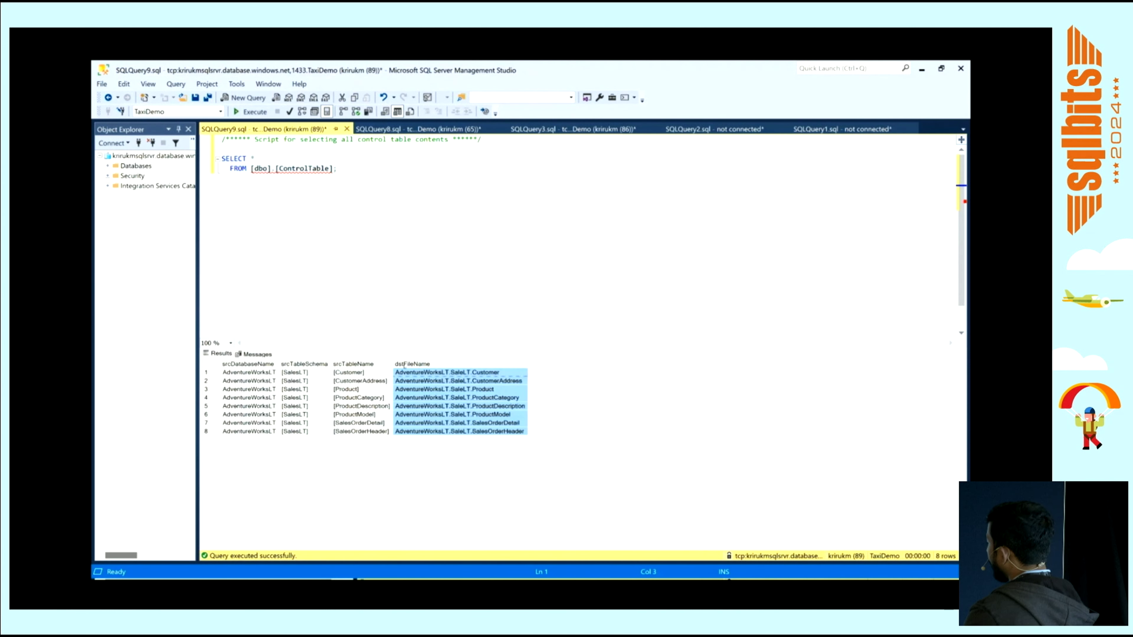
# Switch to Data Factory in the browser and create a data pipeline named SQLBitsMetadataDrivenPipeline in the SQLBits2024 workspace.
pyautogui.hotkey('alt', 'Tab')
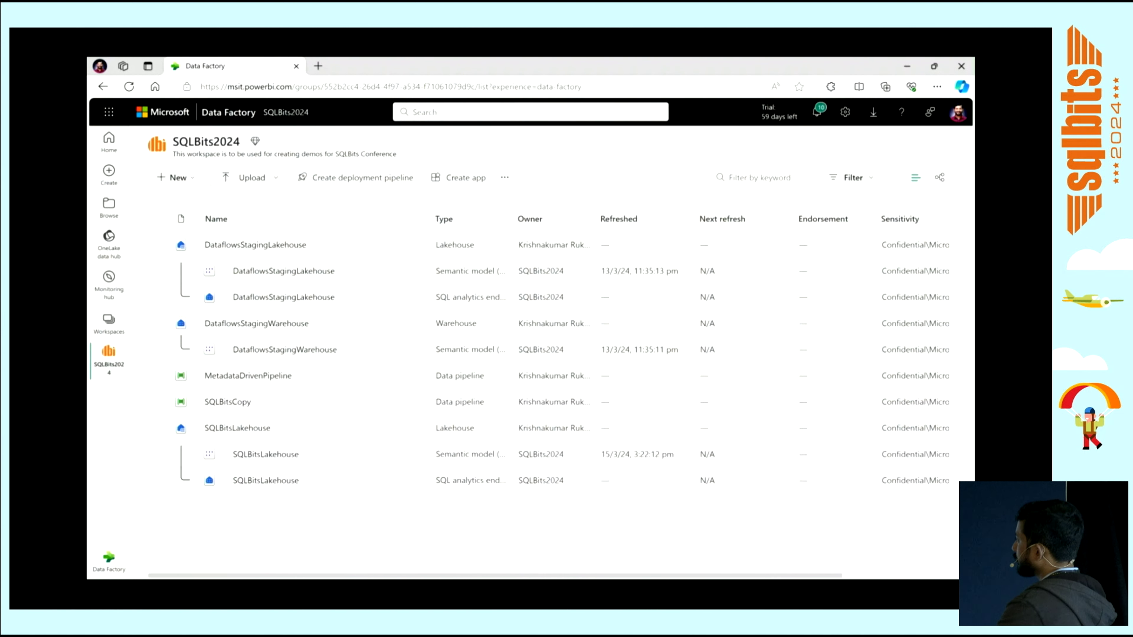
pyautogui.click(174, 177)
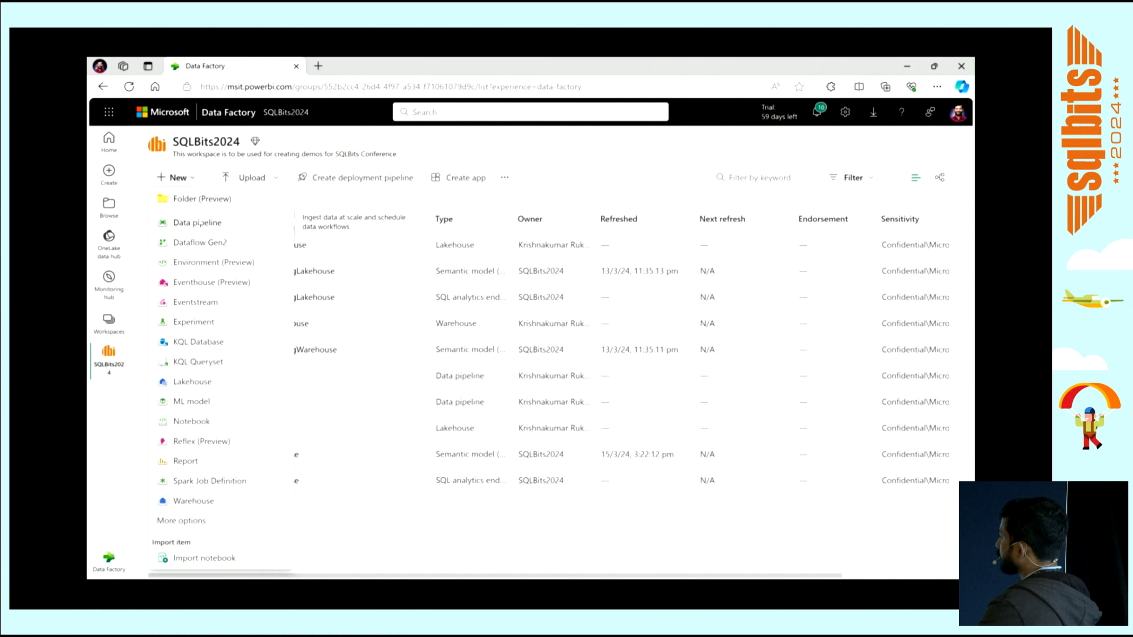
pyautogui.press('Escape')
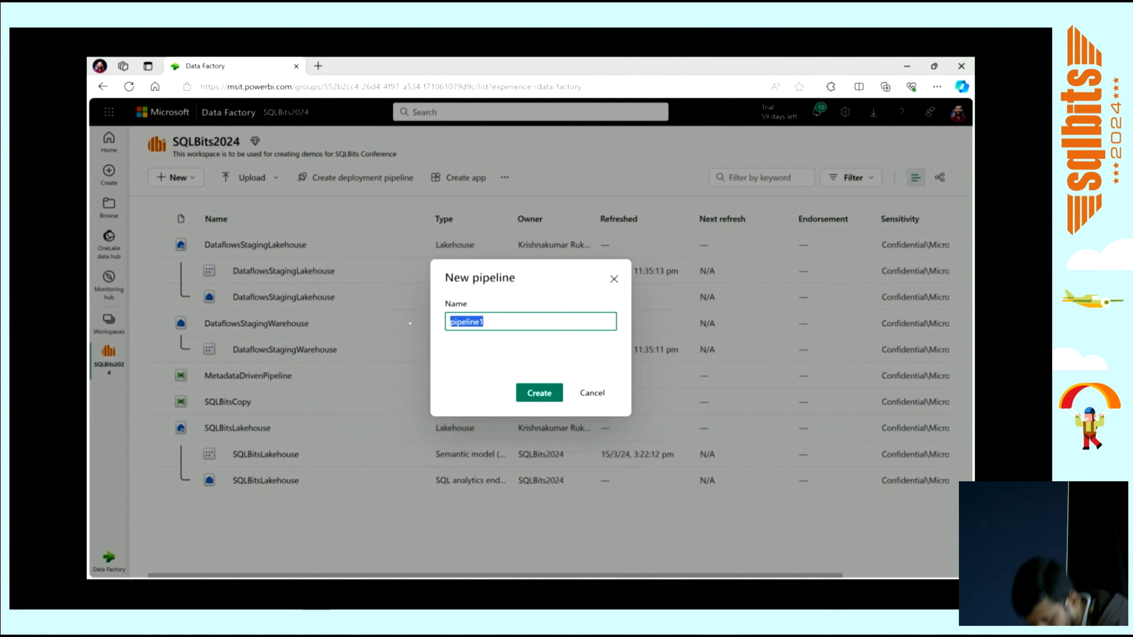
pyautogui.write('SQLBits')
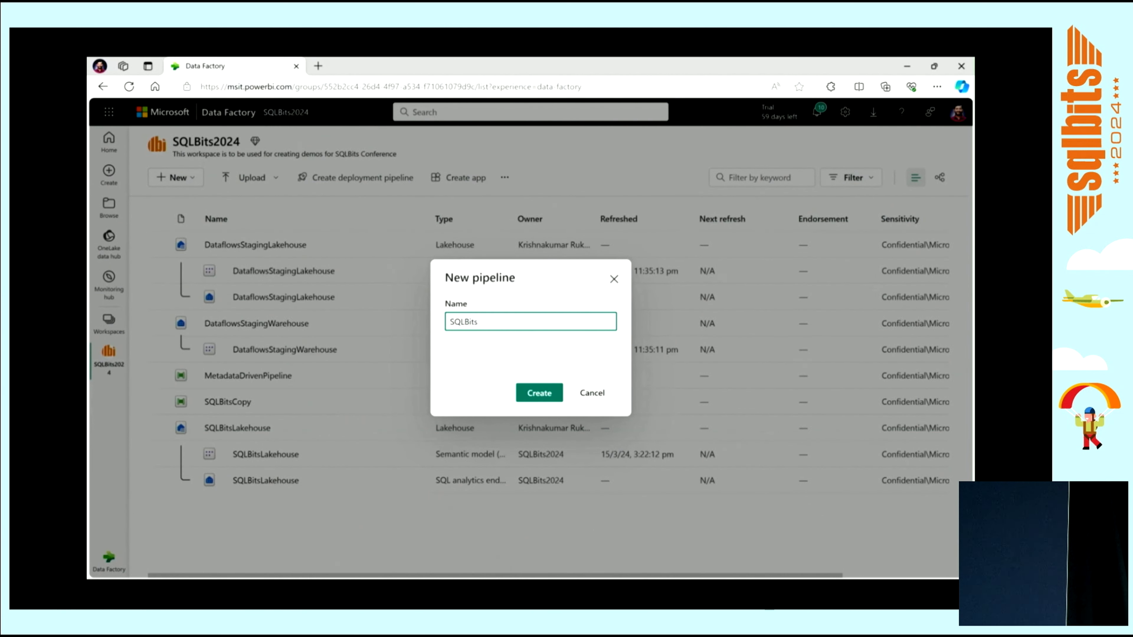
pyautogui.write('MetadataDe')
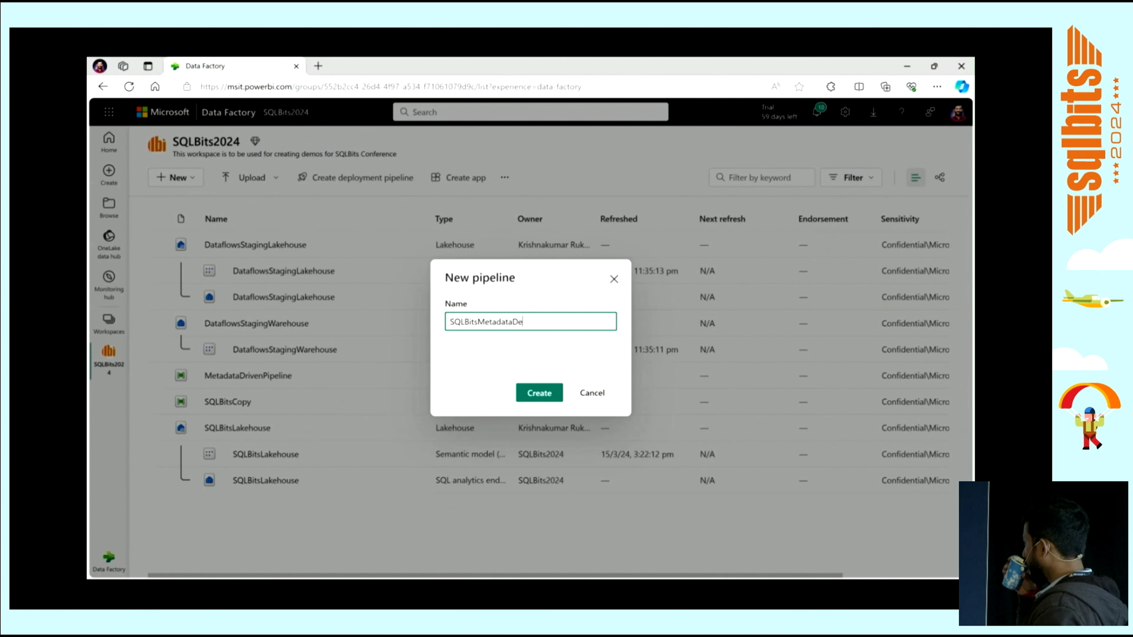
pyautogui.press('BackSpace')
pyautogui.write('riv')
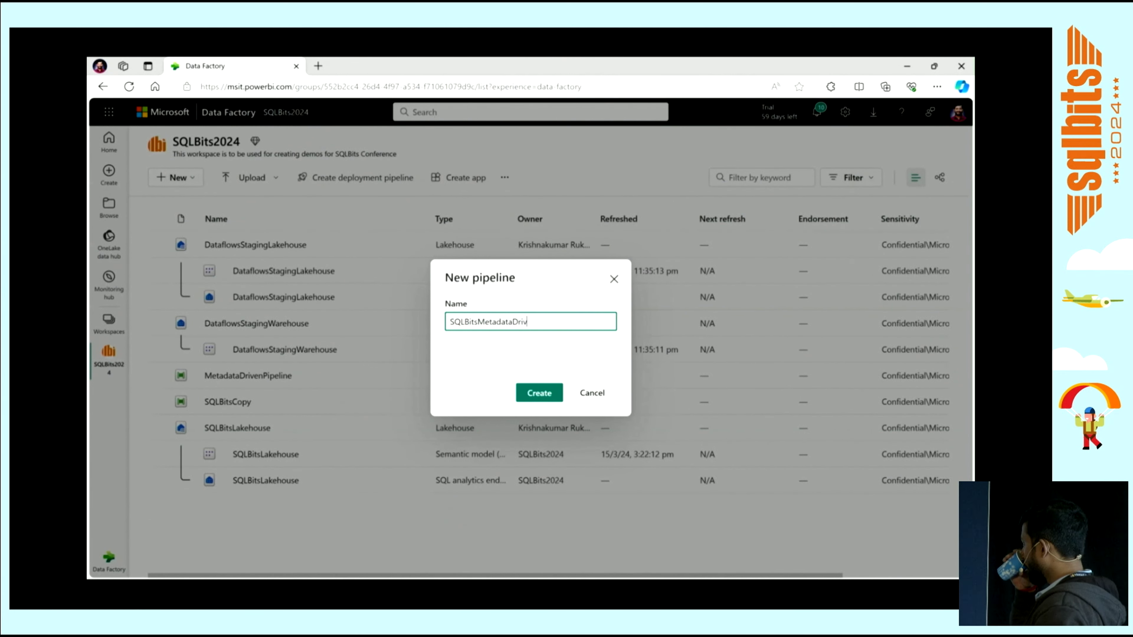
pyautogui.write('enPipeline')
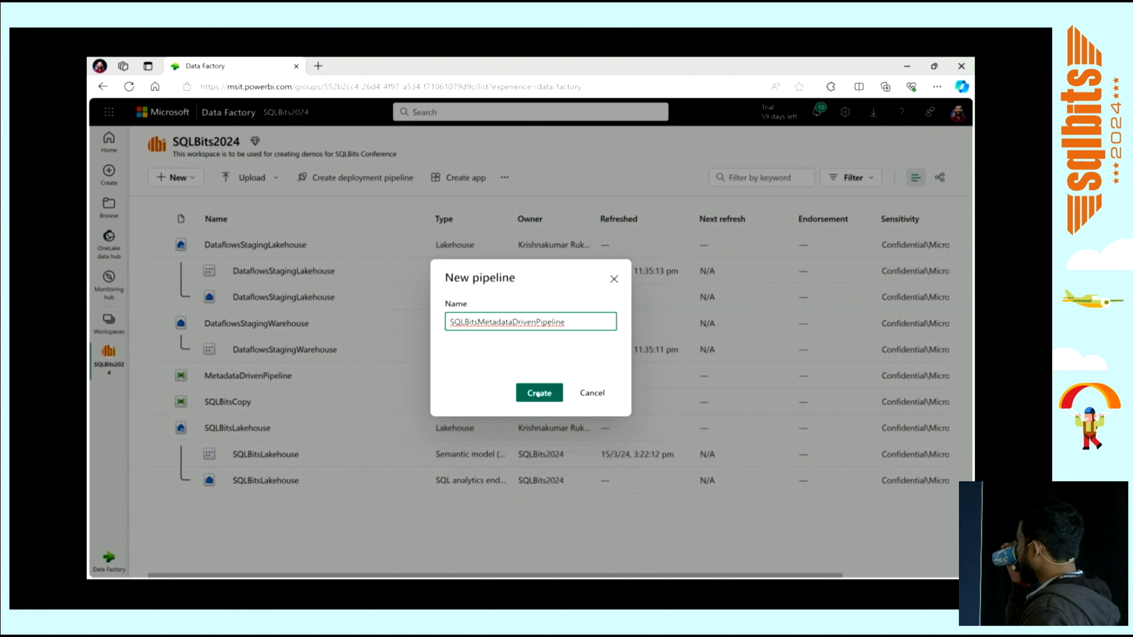
pyautogui.press('Return')
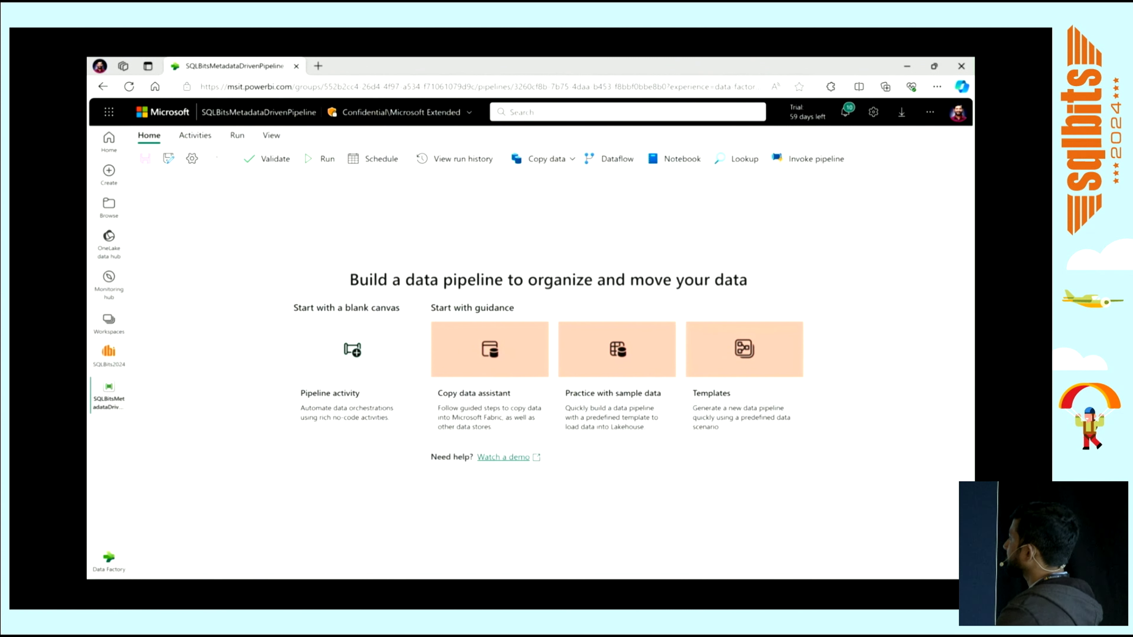
# Add a Lookup activity to the pipeline, name it LookupControlTable and open its data store settings.
pyautogui.click(736, 158)
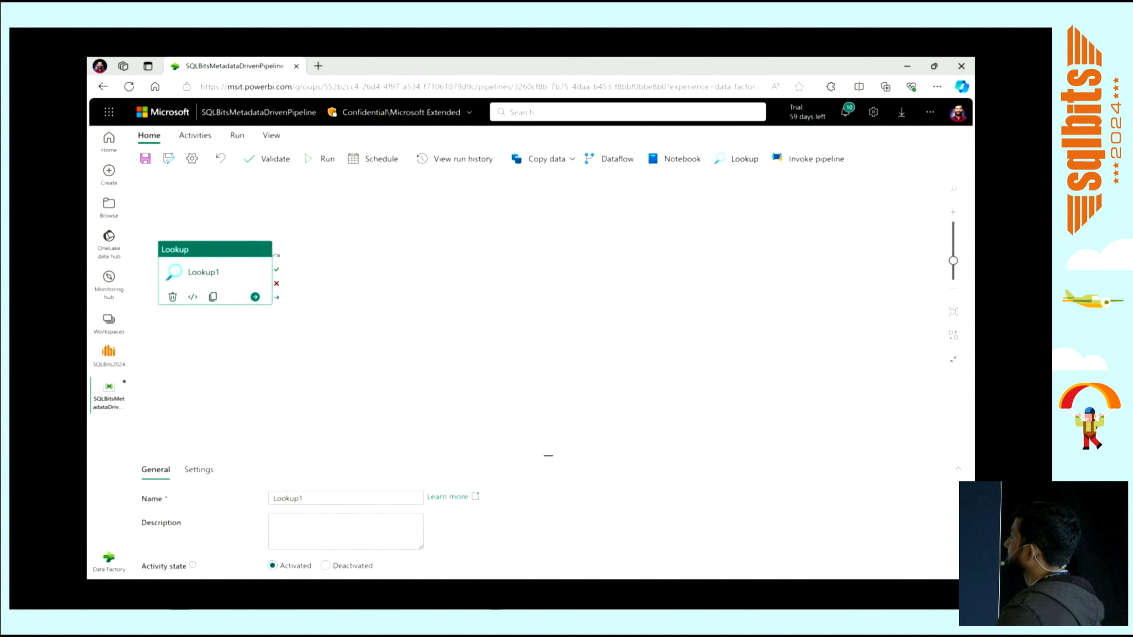
pyautogui.click(307, 414)
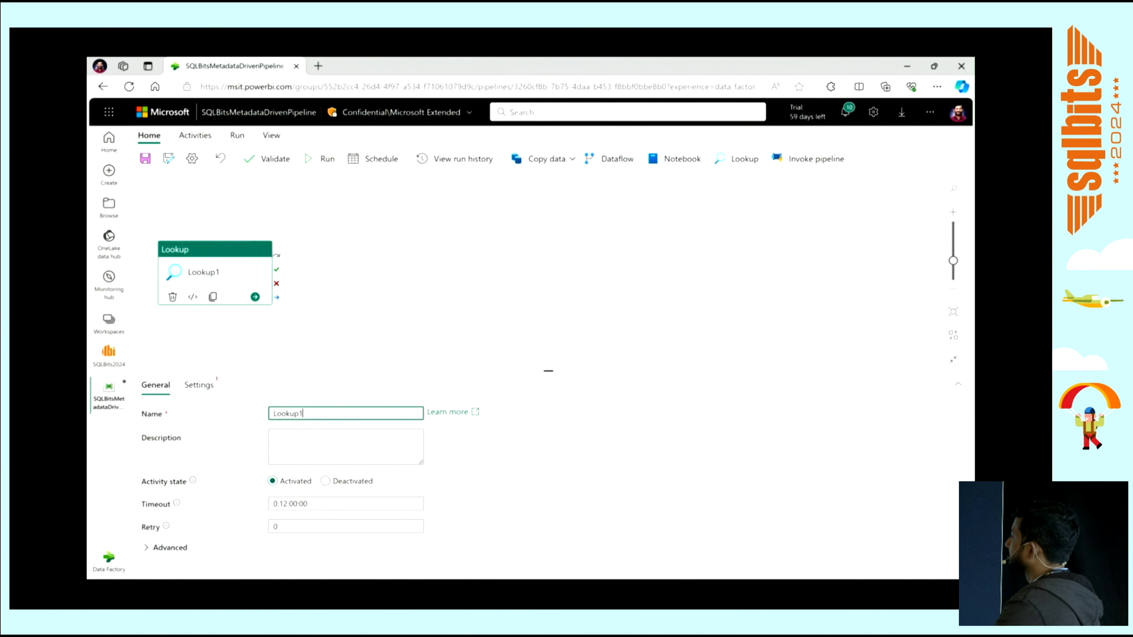
pyautogui.press('BackSpace')
pyautogui.write('Control')
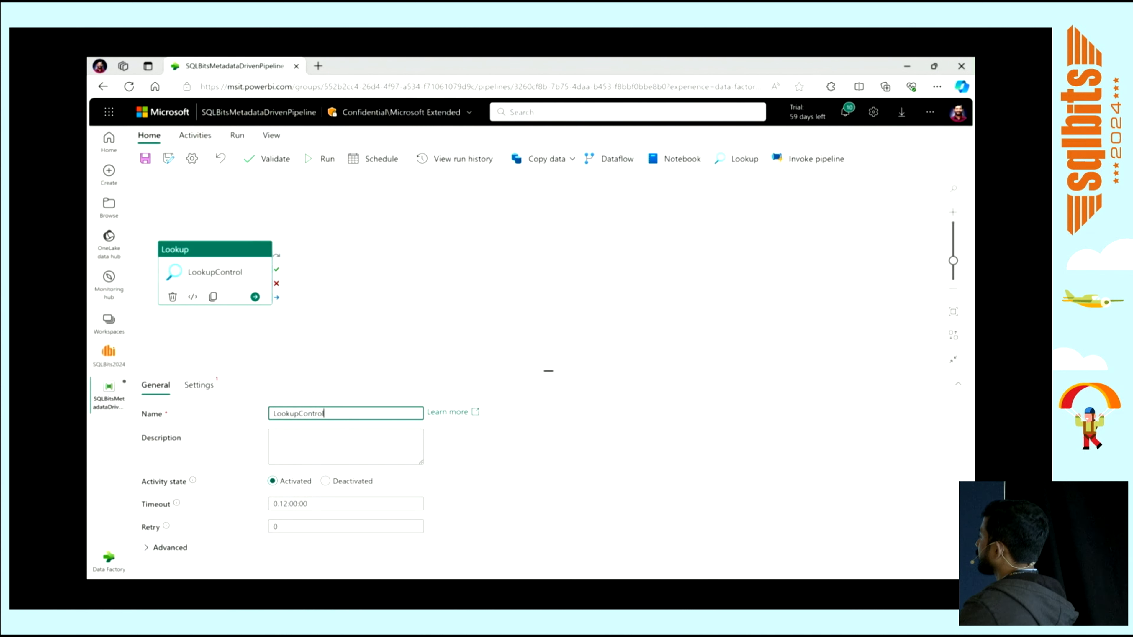
pyautogui.write('Table')
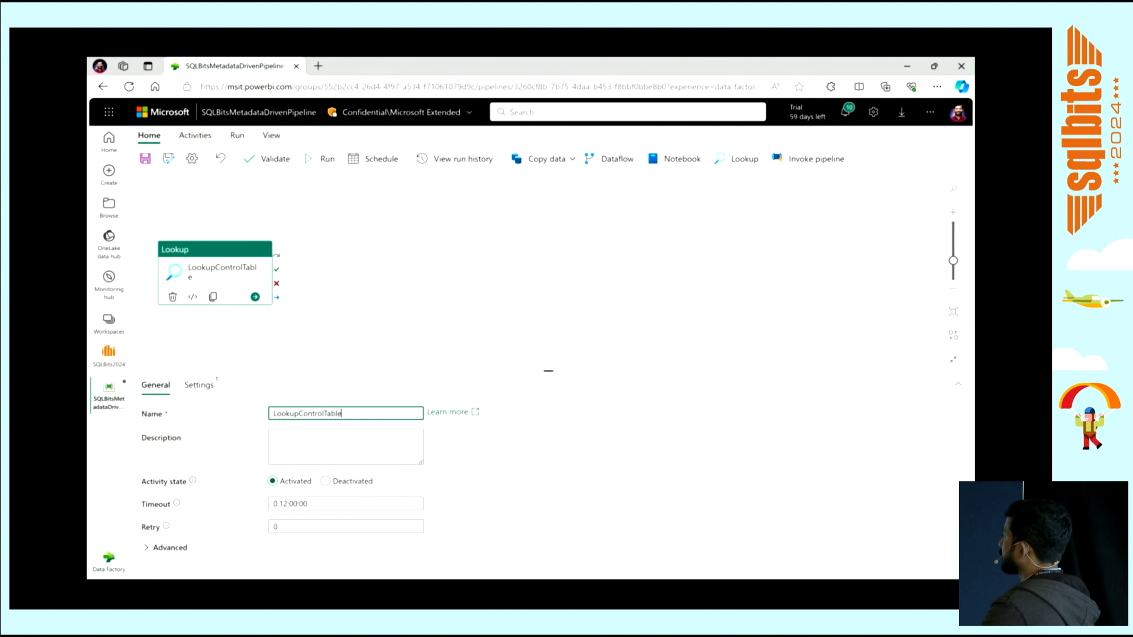
pyautogui.click(199, 385)
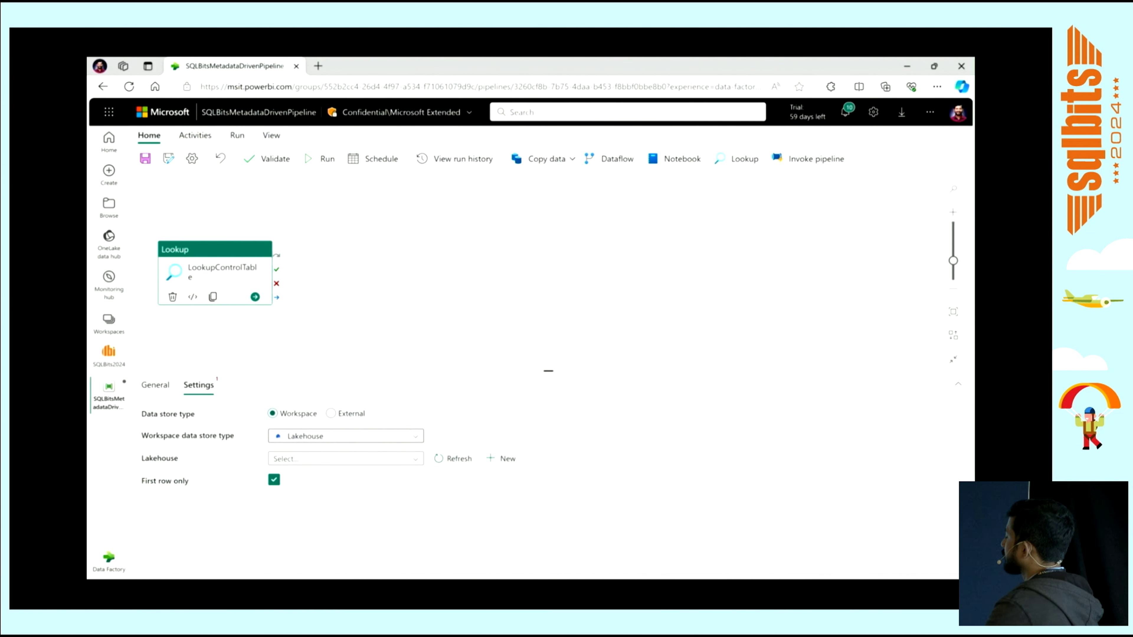
# Set the Lookup's data store to External, using the tcp:krirukmsqlsrvr.database.windows connection with connection type Azure SQL Database.
pyautogui.click(331, 413)
pyautogui.click(346, 436)
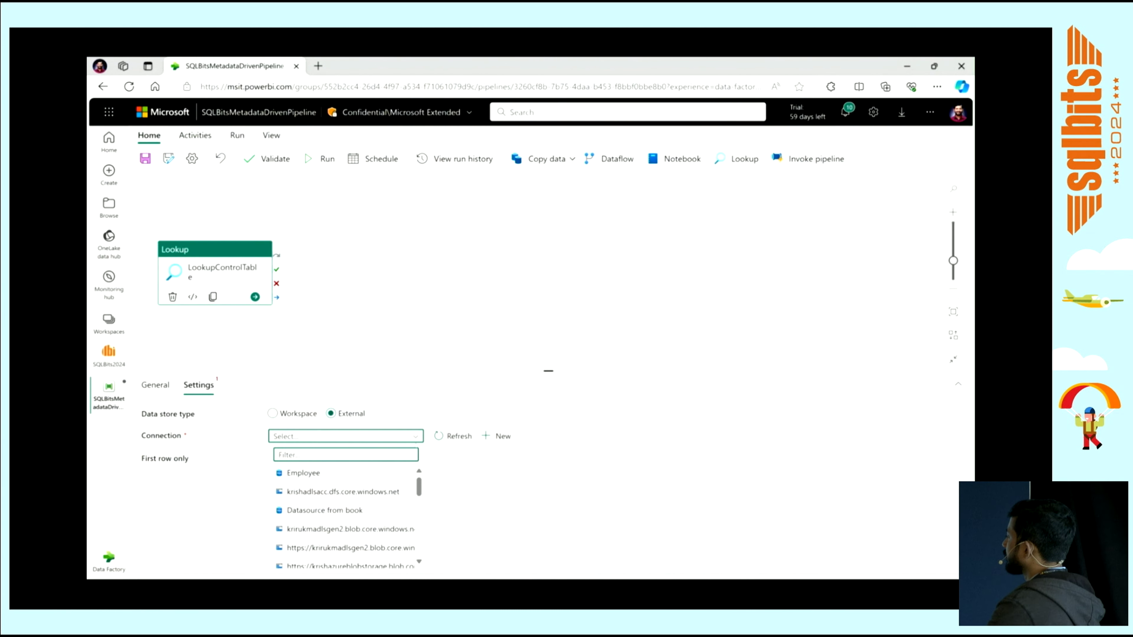
pyautogui.scroll(-5, 348, 517)
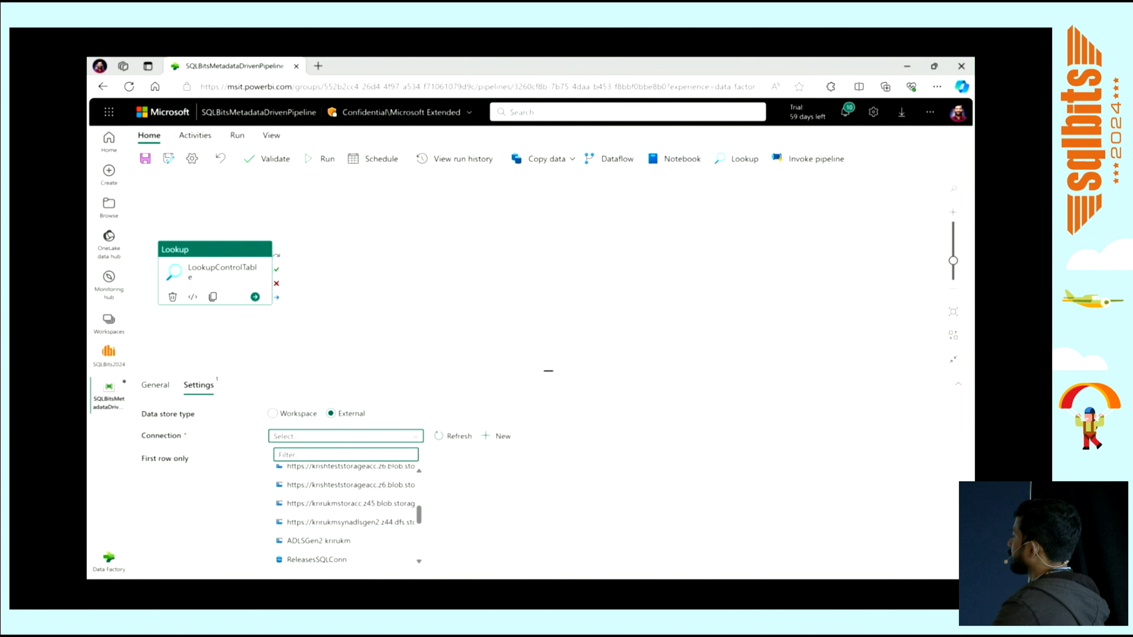
pyautogui.scroll(-3, 347, 518)
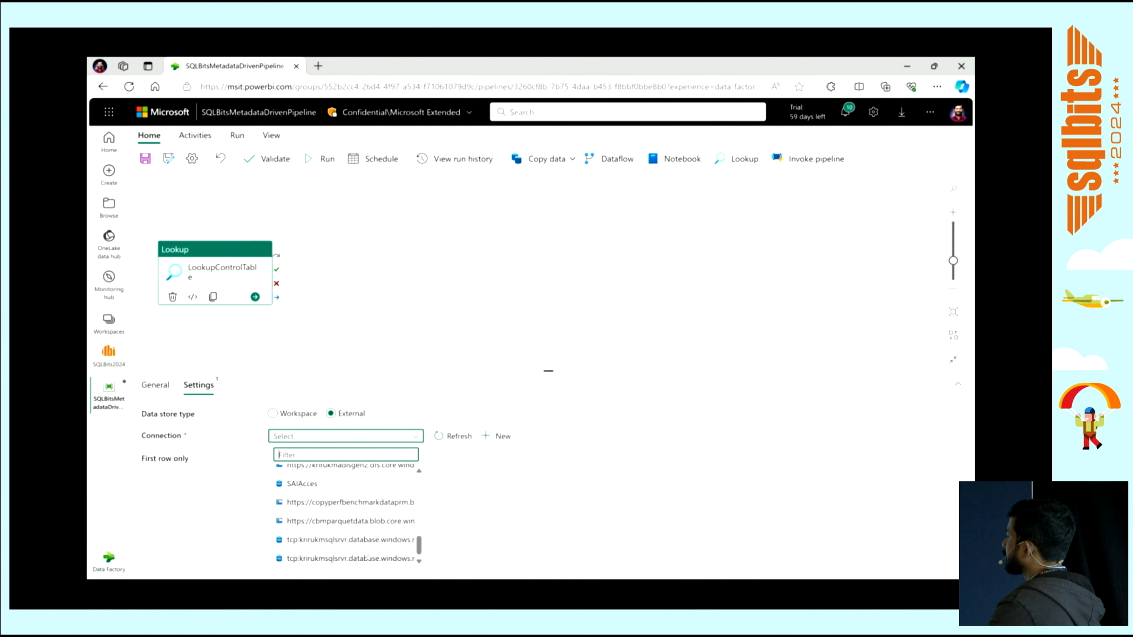
pyautogui.click(350, 539)
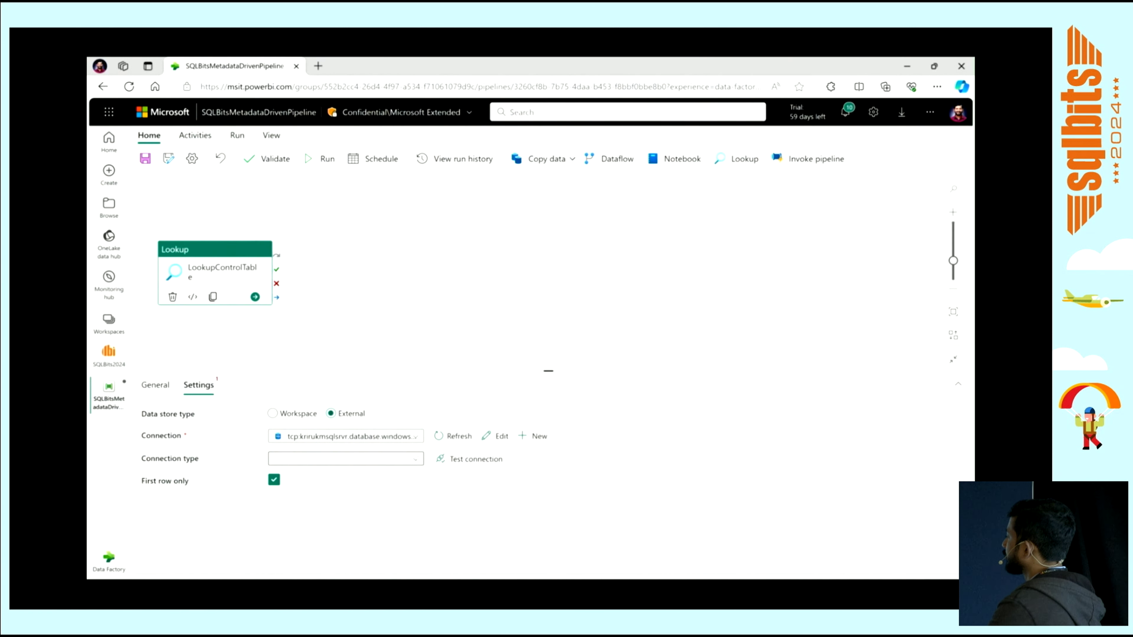
pyautogui.click(345, 458)
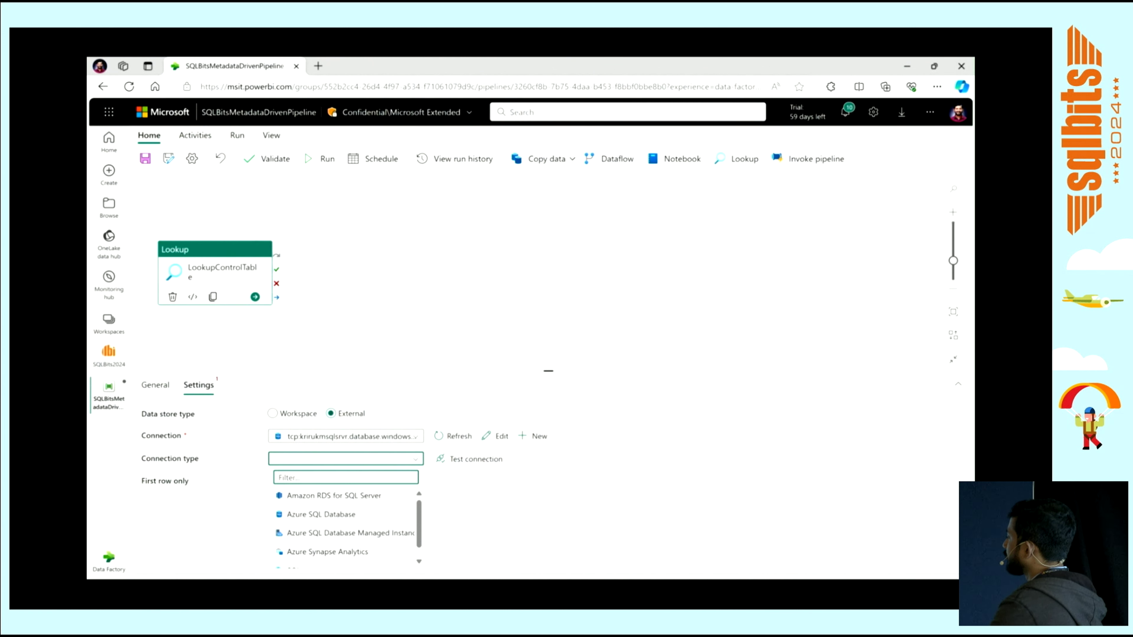
pyautogui.click(320, 514)
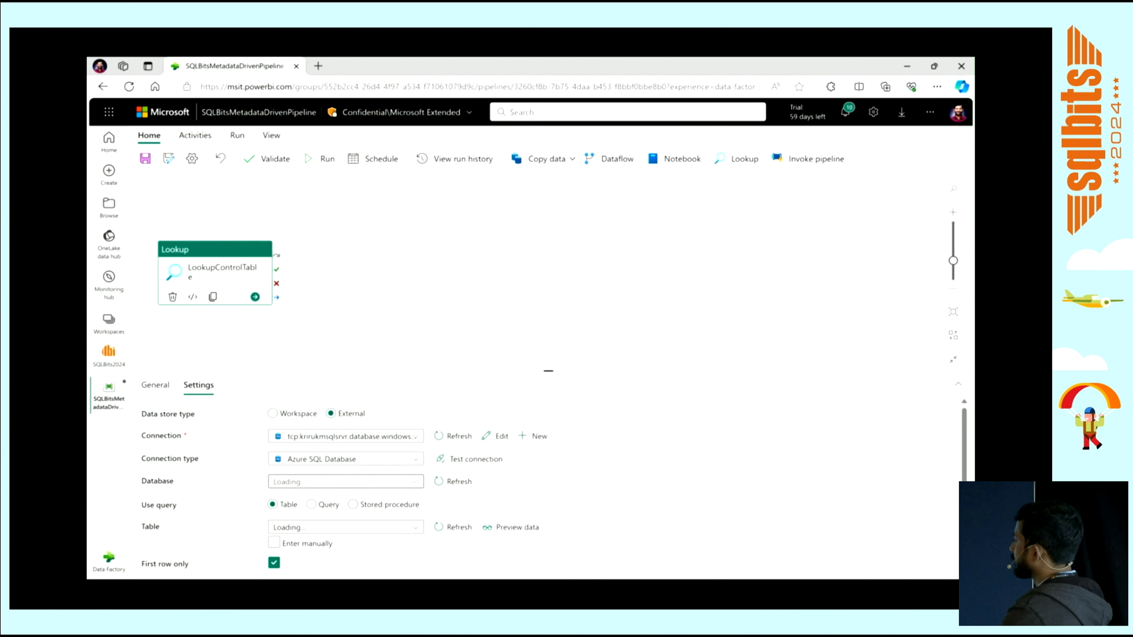
# Select the TaxiDemo database for the Lookup and set it to use a query instead of a table.
pyautogui.click(346, 482)
pyautogui.click(346, 481)
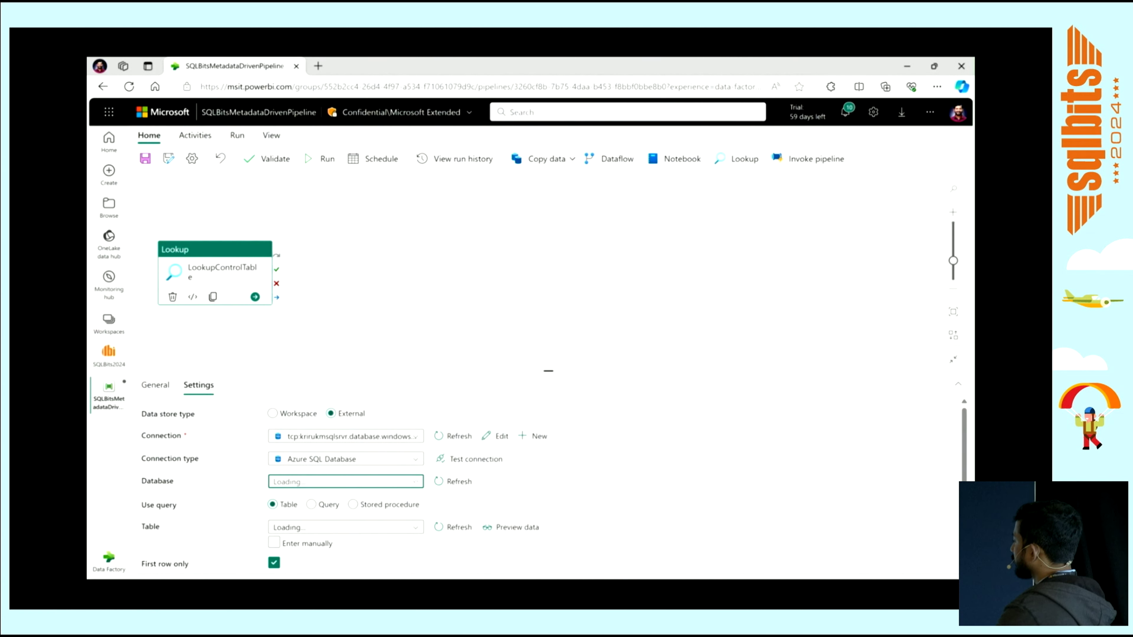
pyautogui.click(415, 482)
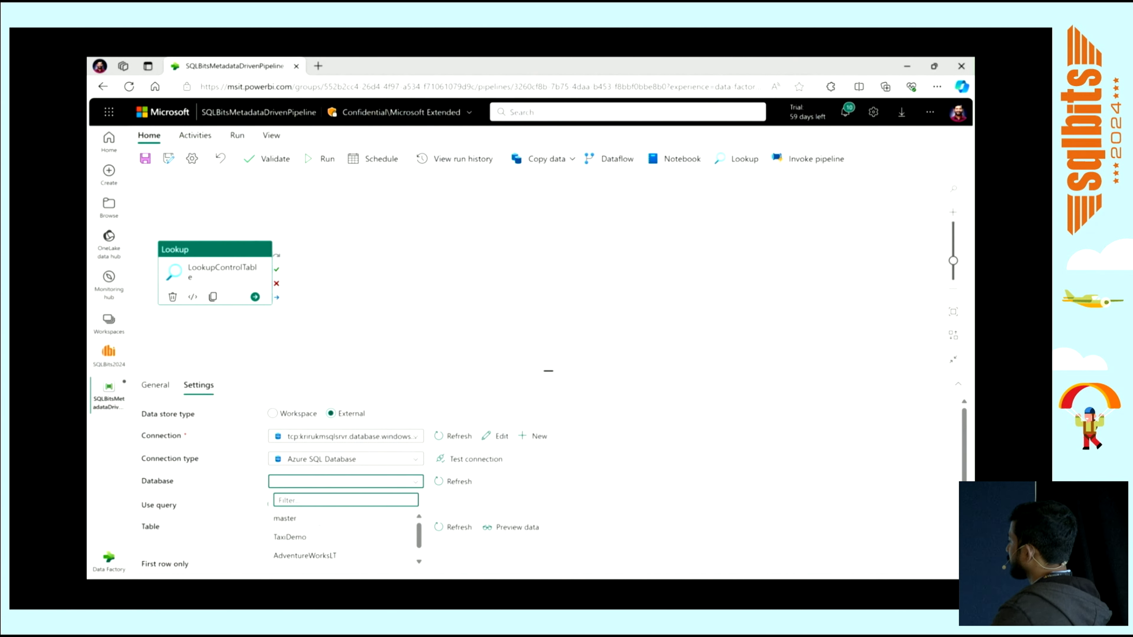
pyautogui.click(289, 537)
pyautogui.scroll(-1, 546, 484)
pyautogui.click(323, 467)
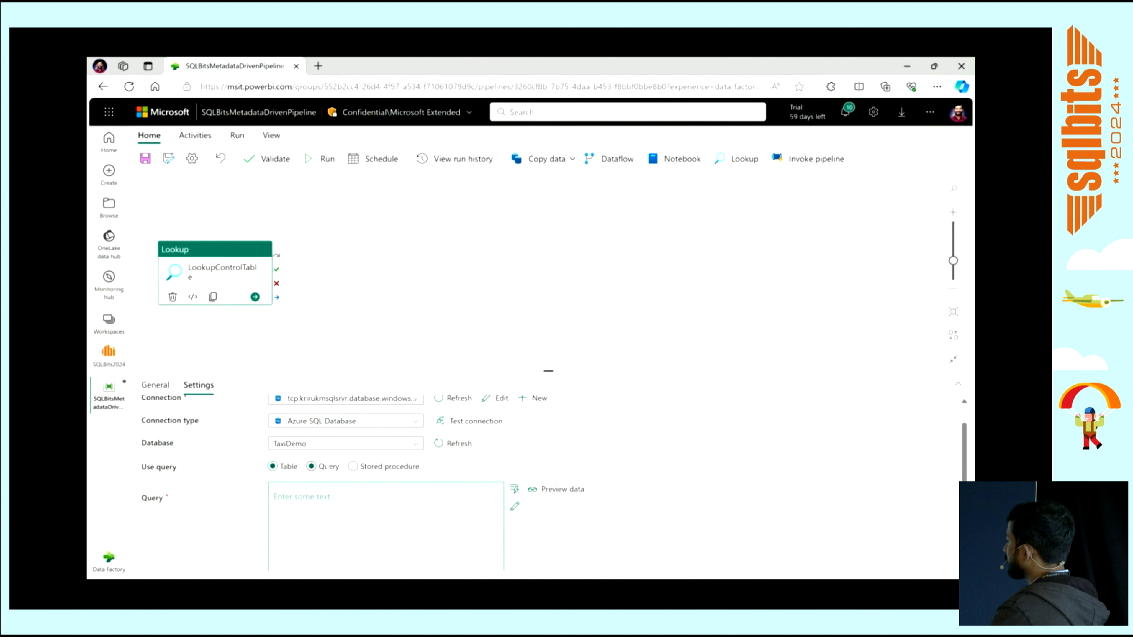
# Enter the Lookup query SELECT * FROM [dbo].[ControlTable]; on a single line without the script comment.
pyautogui.click(274, 497)
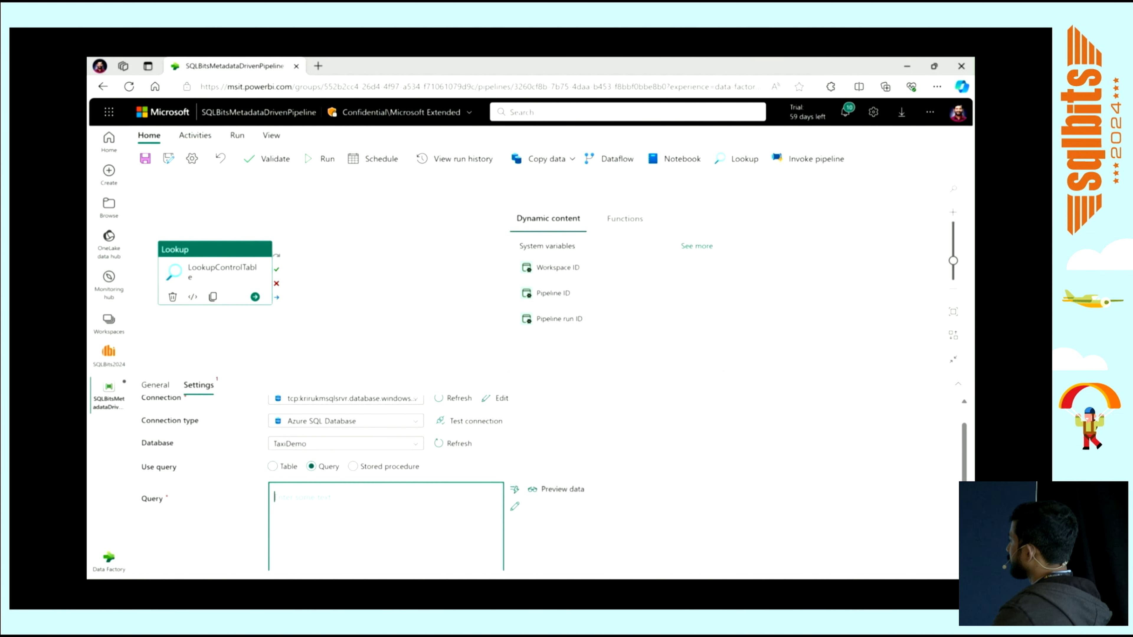
pyautogui.write('/****** Script for selecting all control table contents ******/  SELECT *   FROM [dbo].[ControlTable];')
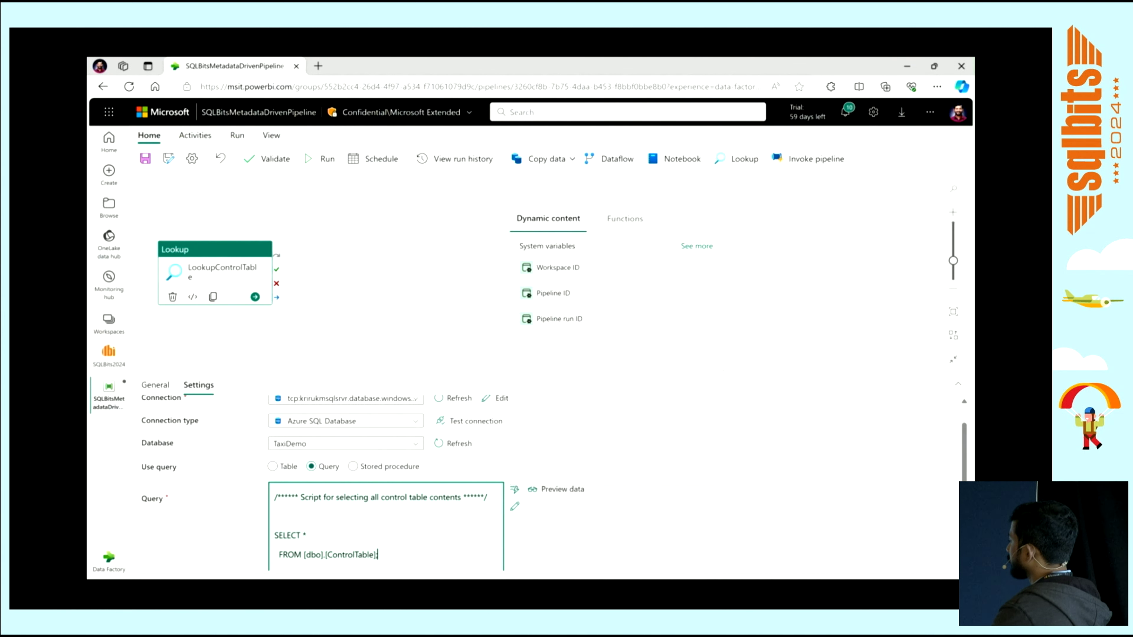
pyautogui.moveTo(275, 516); pyautogui.dragTo(274, 497)
pyautogui.press('Delete')
pyautogui.press('Delete')
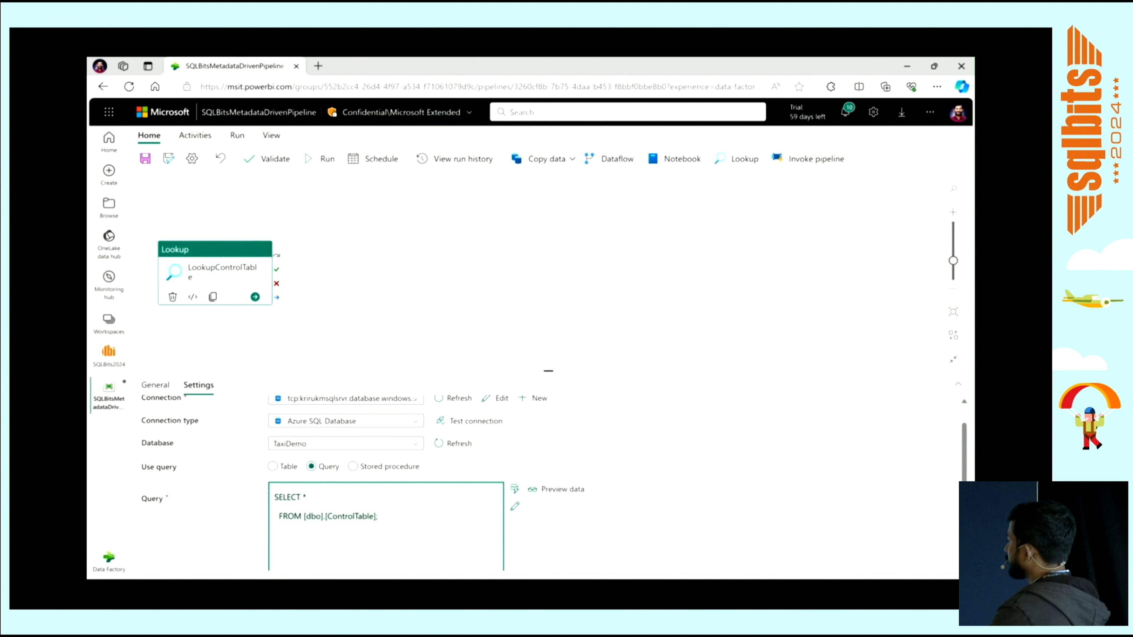
pyautogui.press('End')
pyautogui.press('Delete')
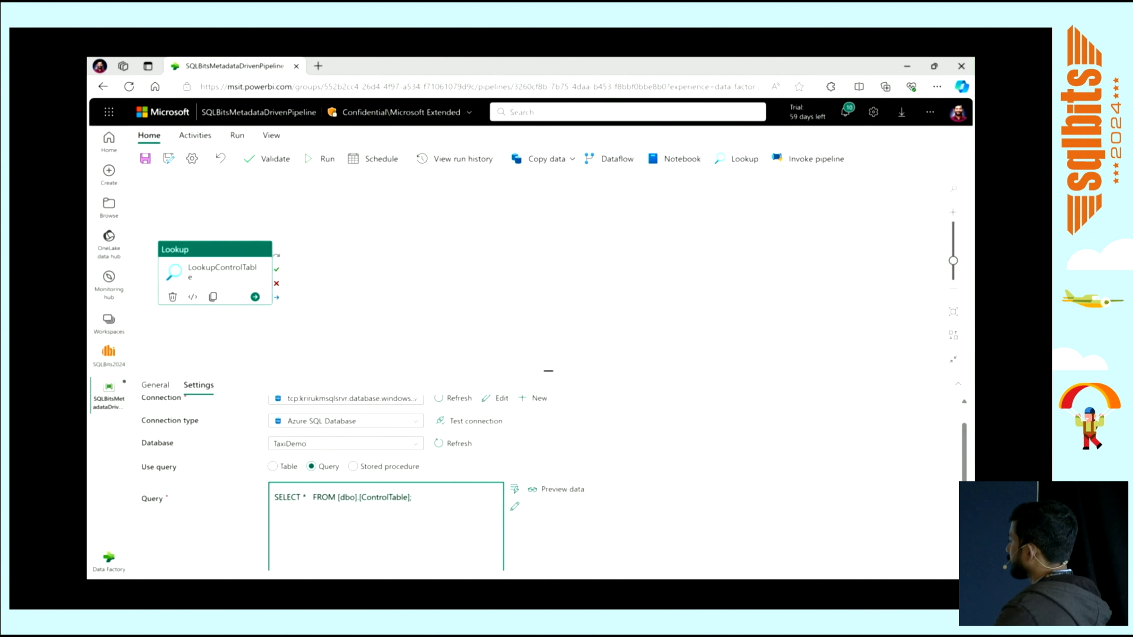
pyautogui.press('Delete')
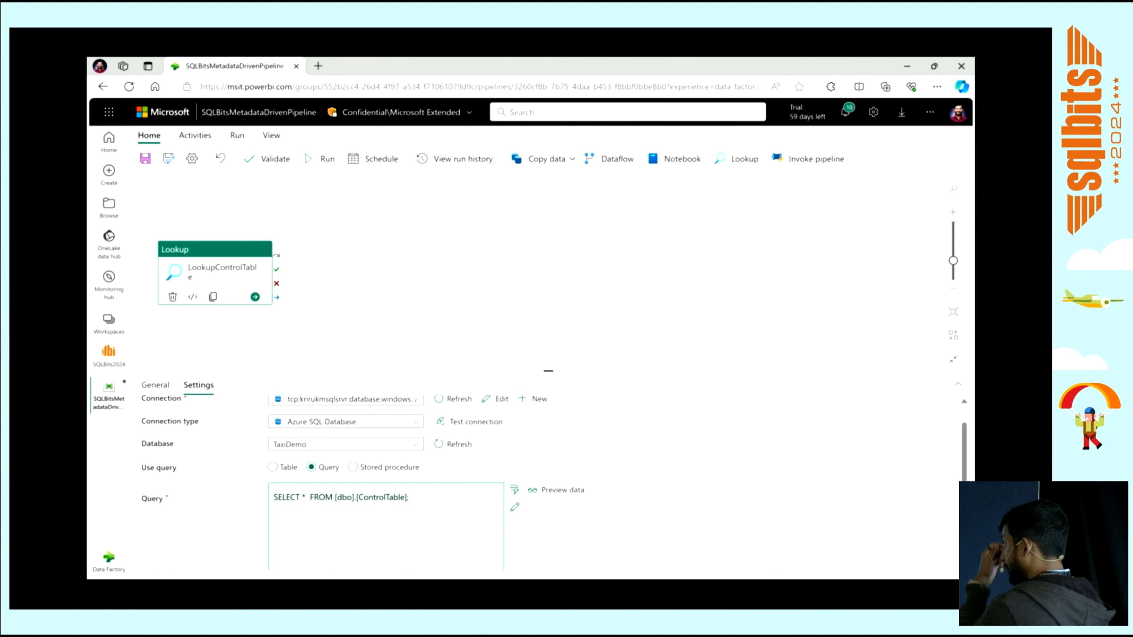
# Preview the data returned by the Lookup query and close the preview.
pyautogui.click(561, 490)
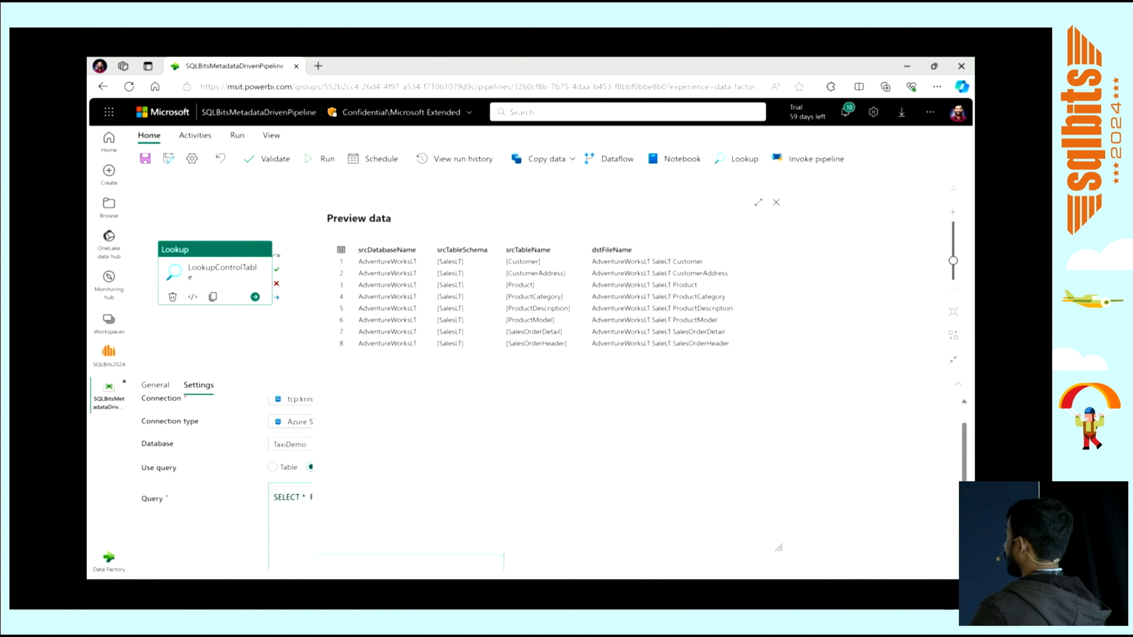
pyautogui.press('Escape')
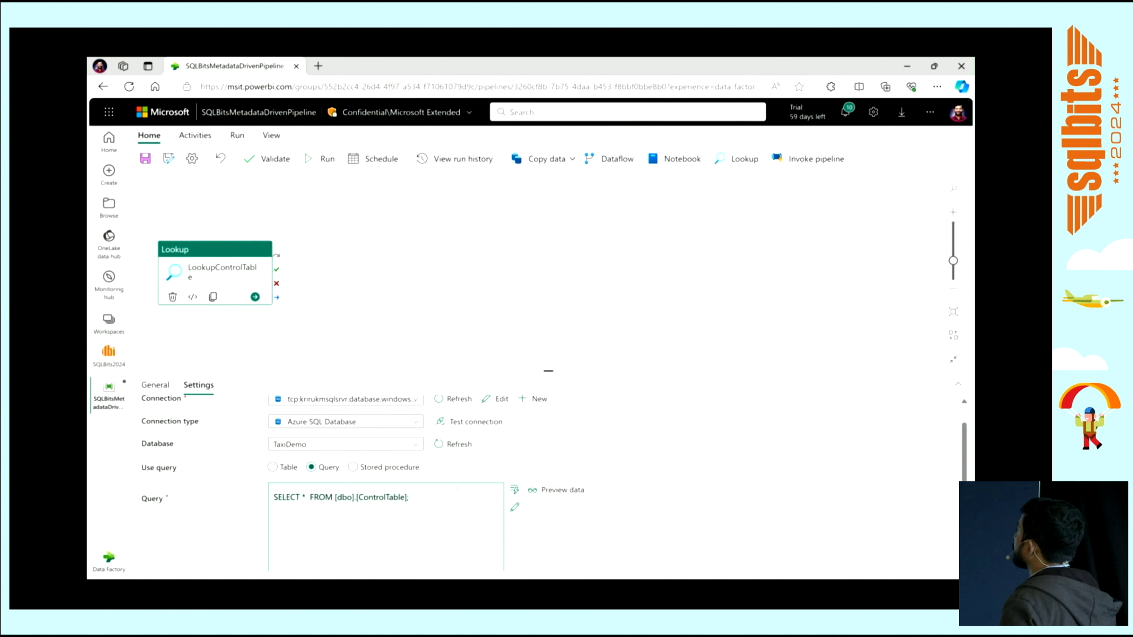
pyautogui.scroll(1, 554, 473)
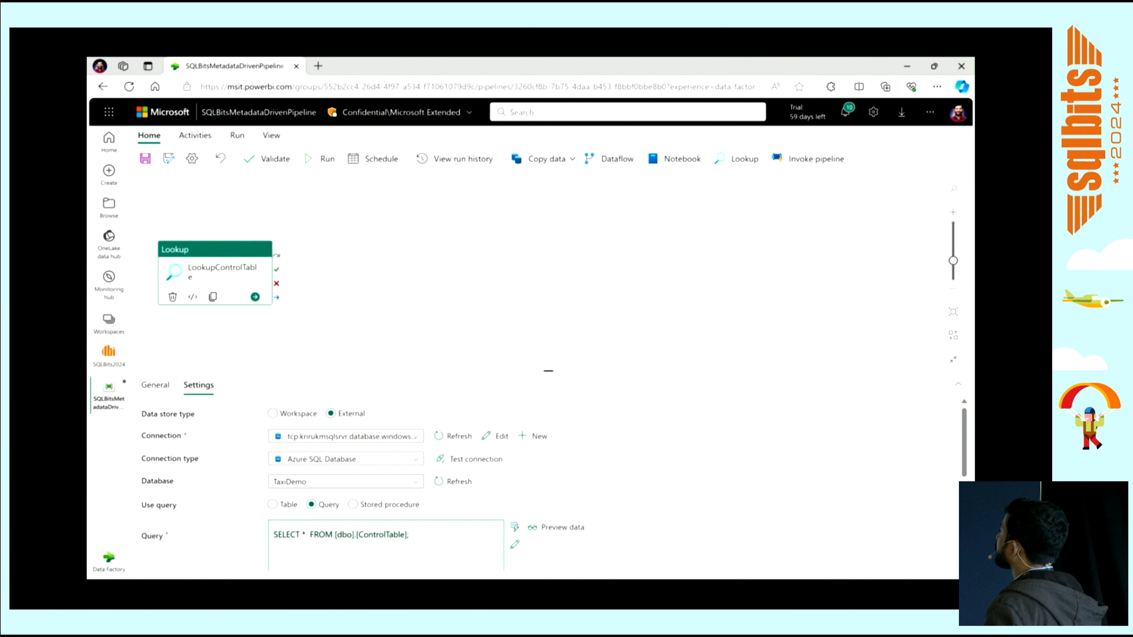
# Add a ForEach activity, link LookupControlTable to it on completion, and name it ForEachTable.
pyautogui.click(195, 135)
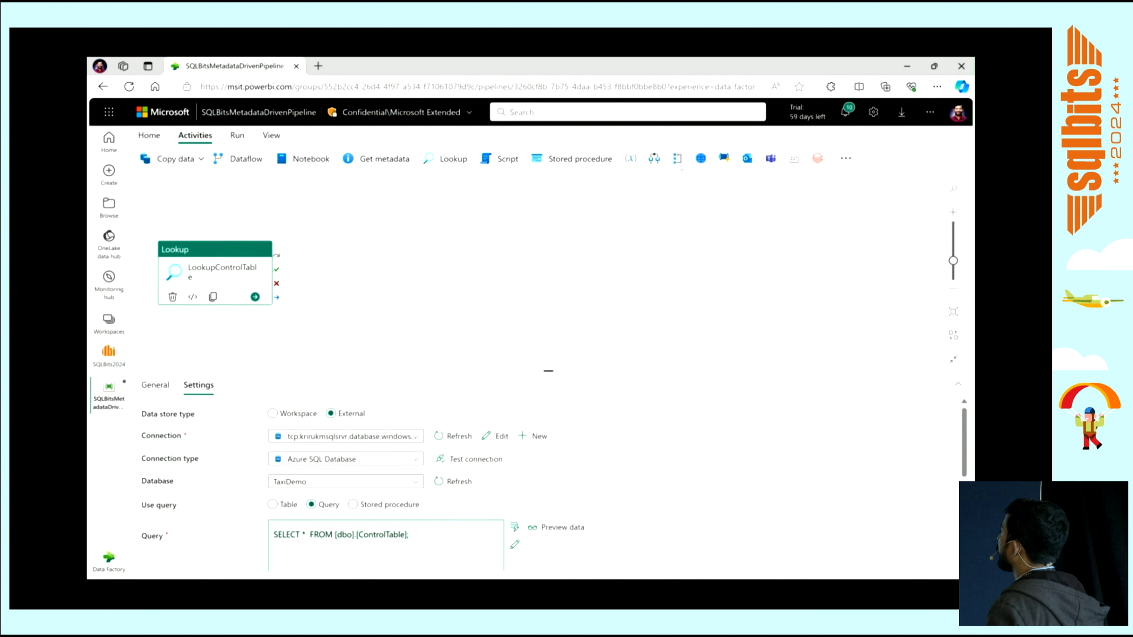
pyautogui.click(677, 158)
pyautogui.click(256, 294)
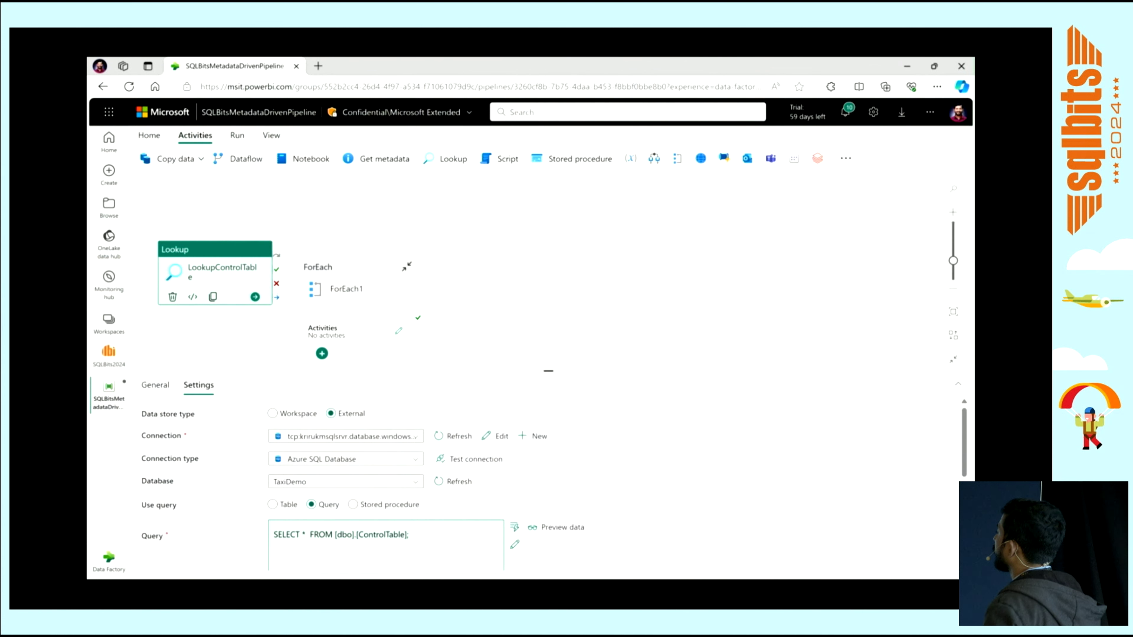
pyautogui.moveTo(277, 297); pyautogui.dragTo(312, 289)
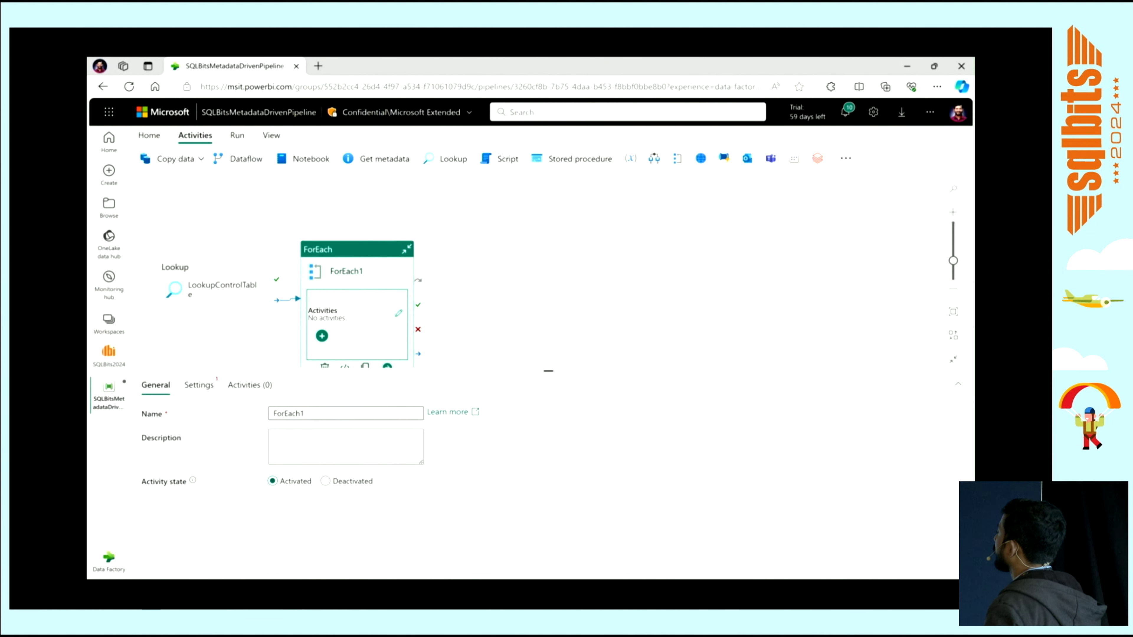
pyautogui.press('BackSpace')
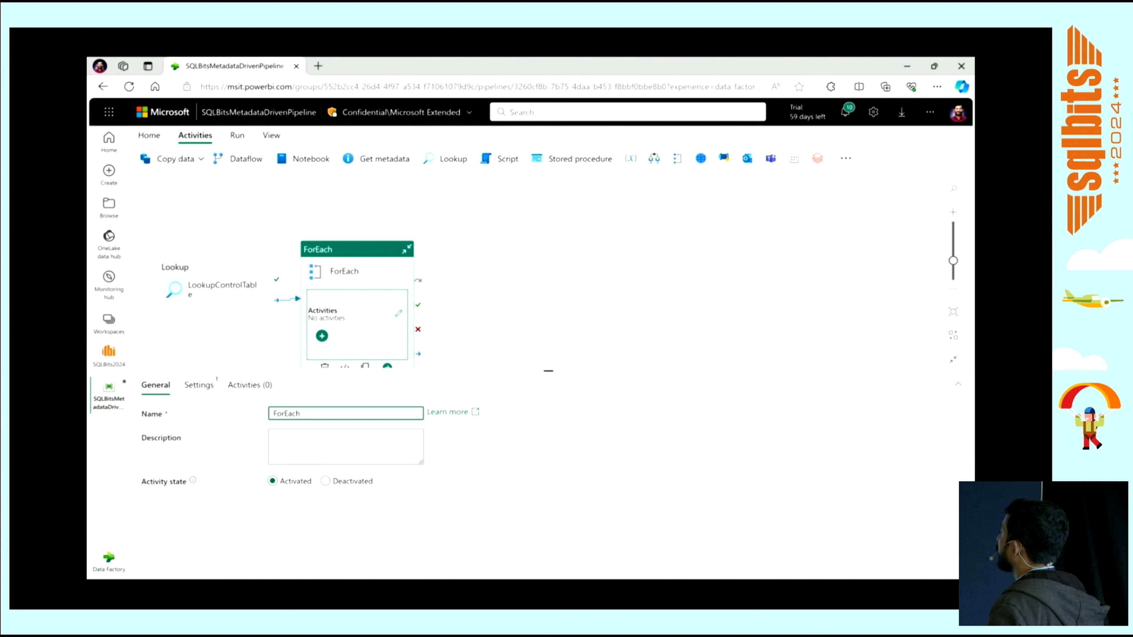
pyautogui.write('Table')
pyautogui.click(199, 385)
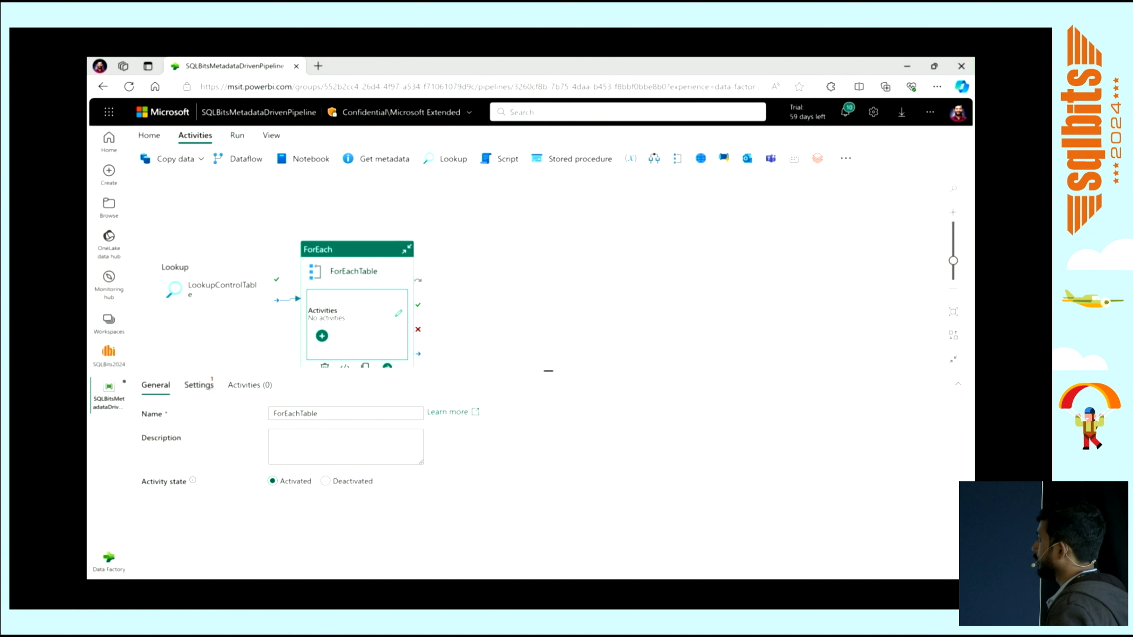
pyautogui.click(210, 386)
pyautogui.click(325, 465)
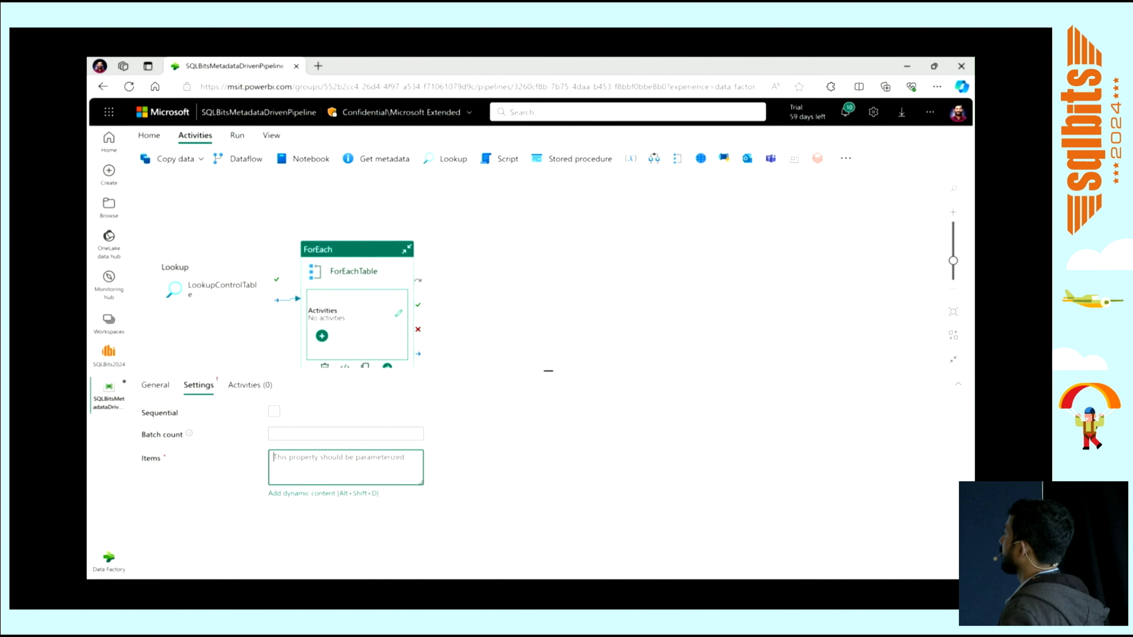
pyautogui.click(324, 493)
pyautogui.click(325, 466)
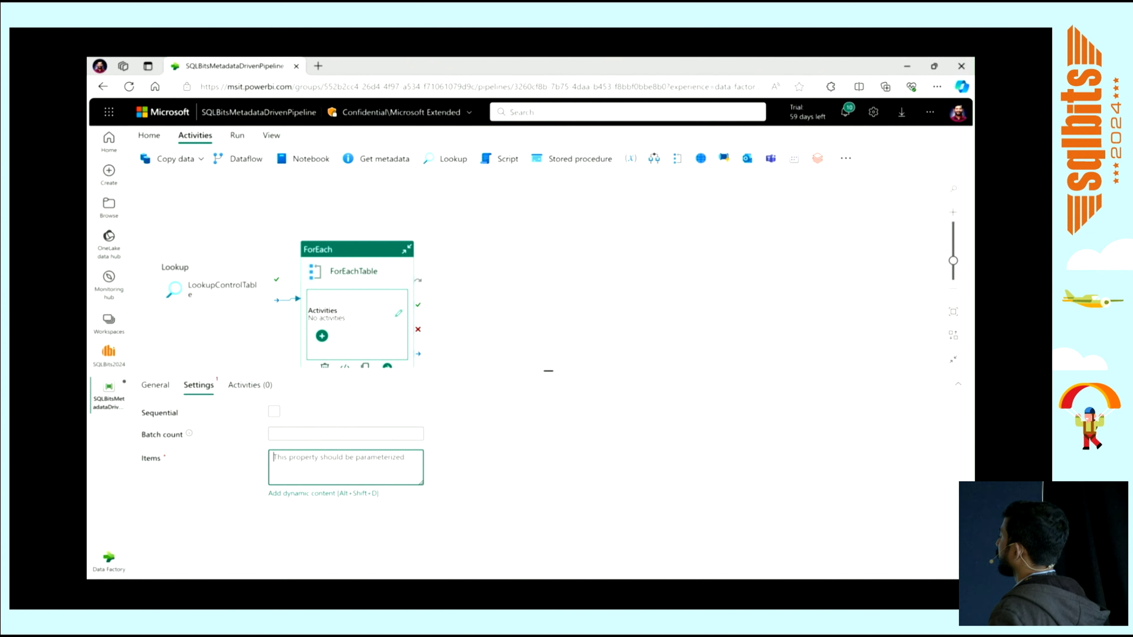
pyautogui.hotkey('alt', 'shift', 'd')
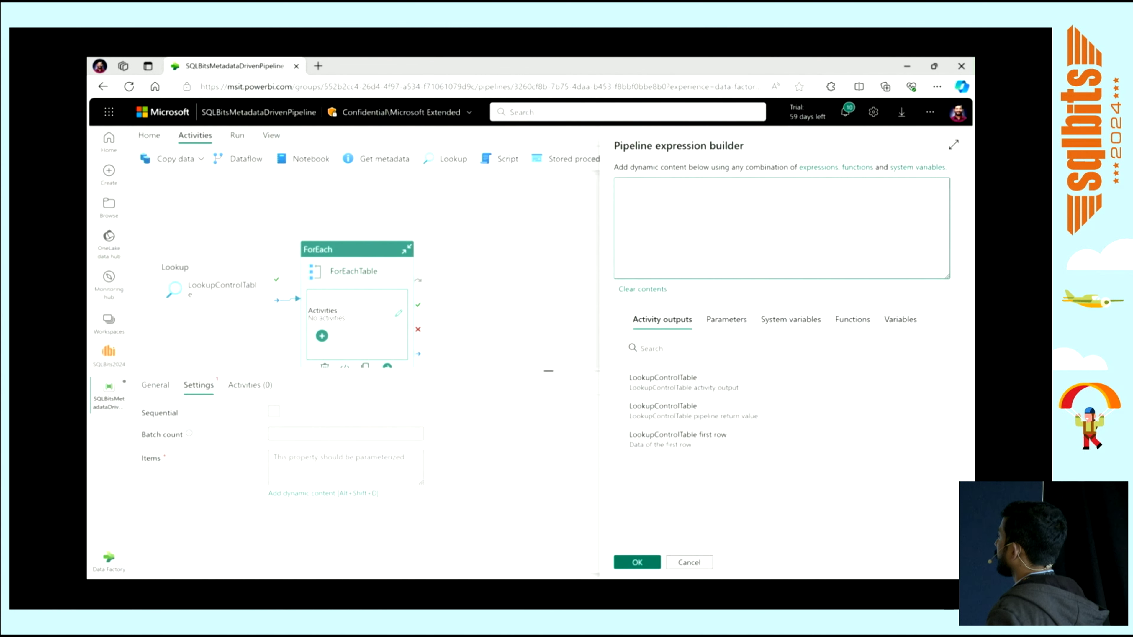
pyautogui.write("@activity('LookupControlTable').output.Value")
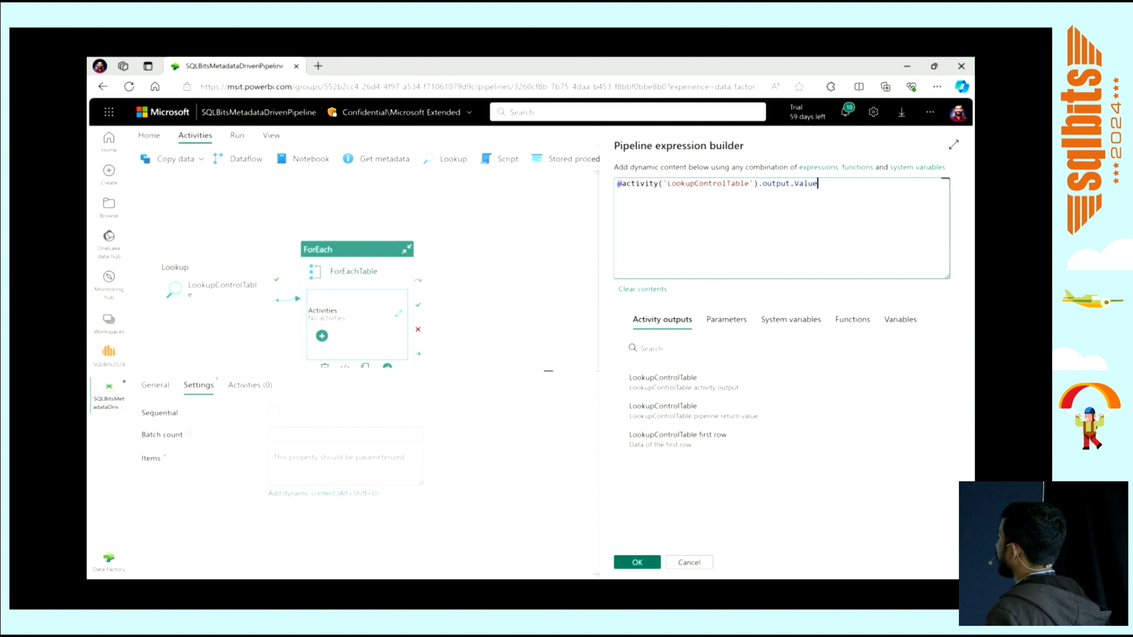
pyautogui.click(638, 562)
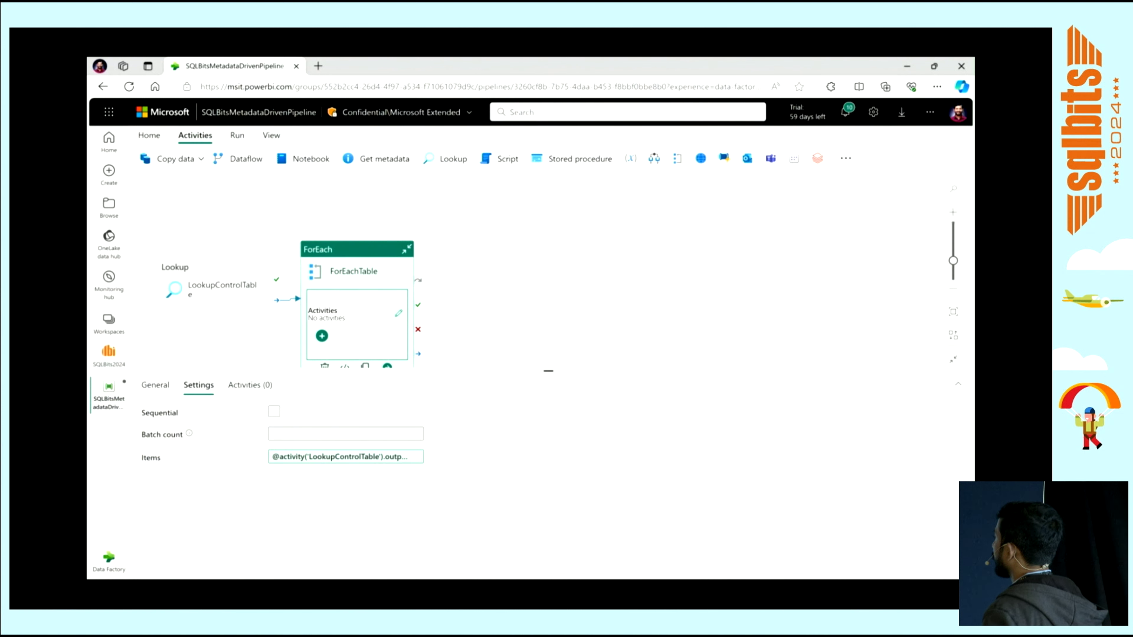
# Add a Copy data activity inside ForEachTable and name it Copy Table Data.
pyautogui.click(322, 335)
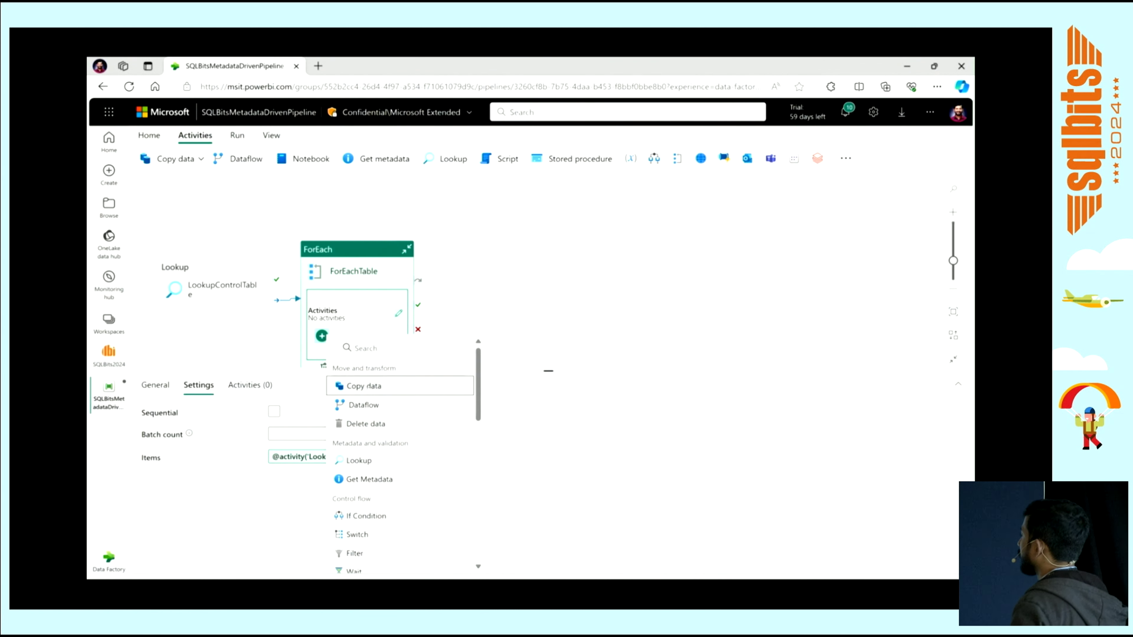
pyautogui.click(366, 387)
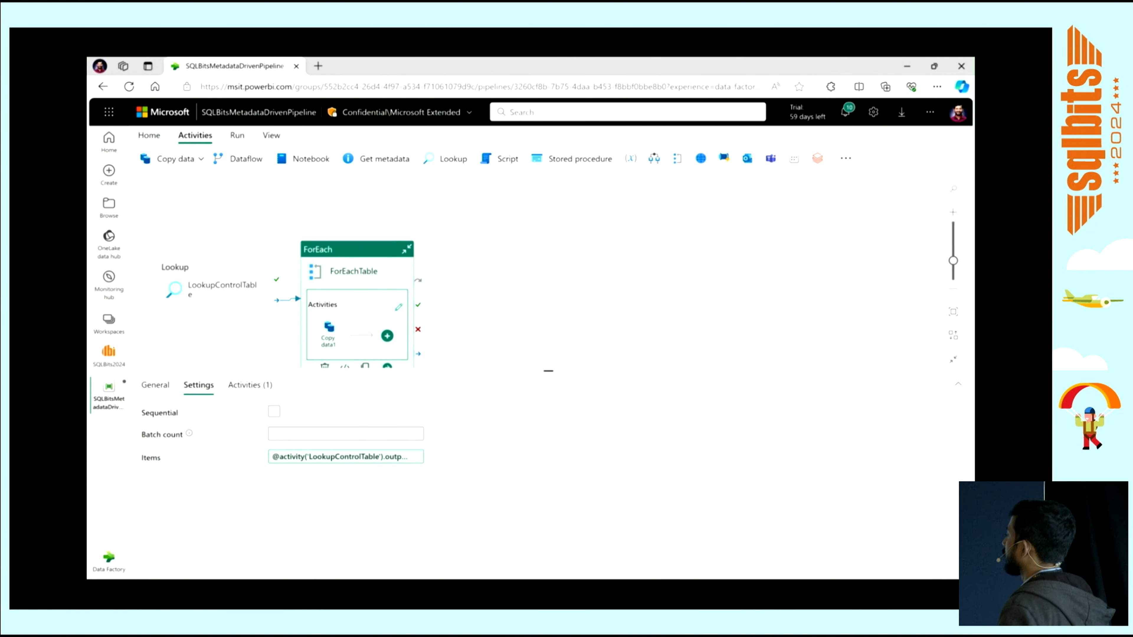
pyautogui.click(330, 338)
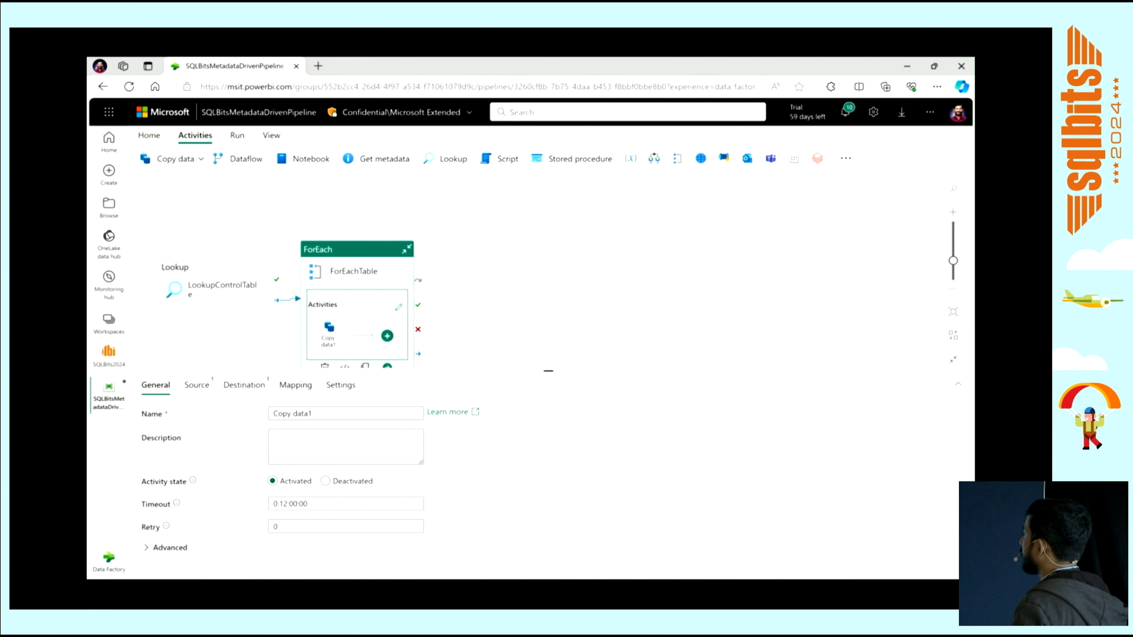
pyautogui.click(327, 414)
pyautogui.press('BackSpace')
pyautogui.press('BackSpace')
pyautogui.press('BackSpace')
pyautogui.press('BackSpace')
pyautogui.press('BackSpace')
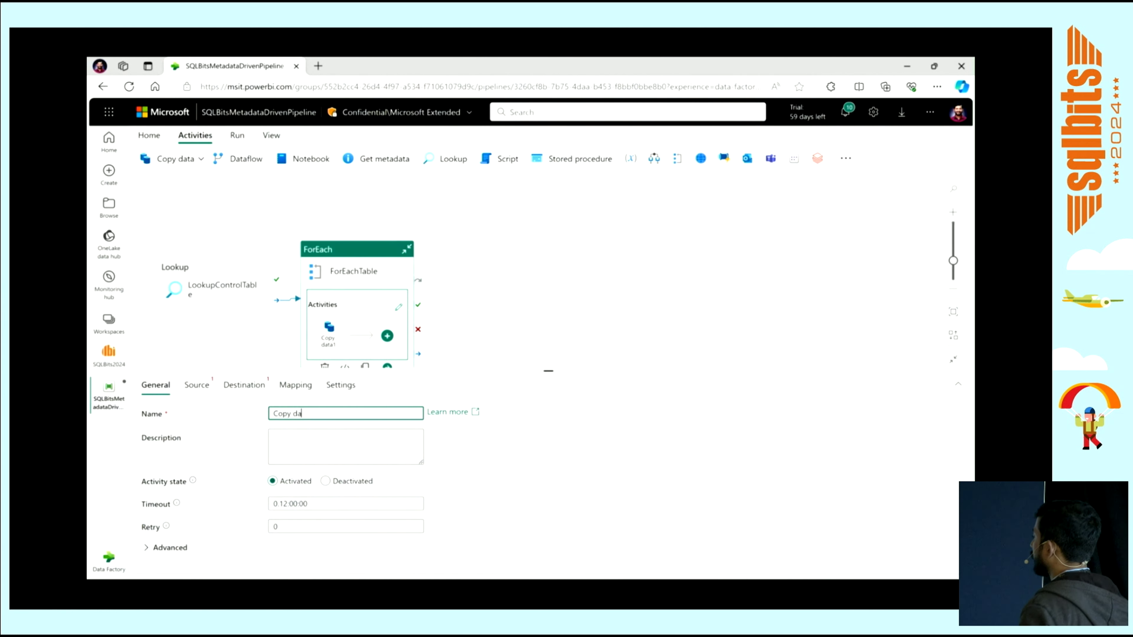
pyautogui.write('Table Data')
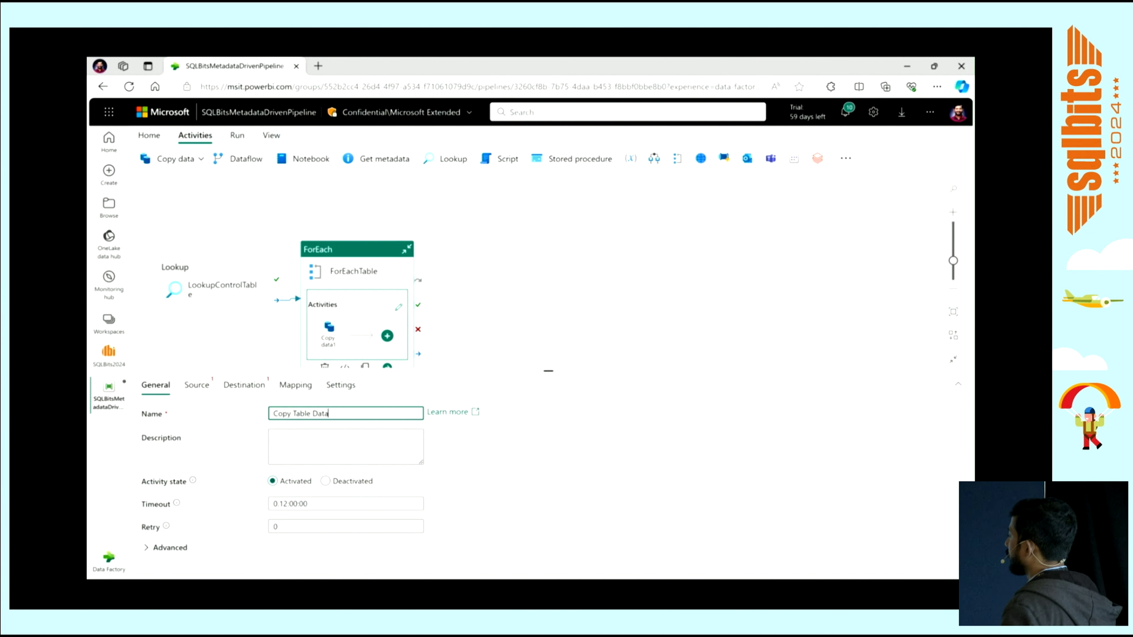
# Set Copy Table Data's source to the external tcp:krirukmsqlsrvr.database.windows connection with connection type Azure SQL Database.
pyautogui.click(193, 386)
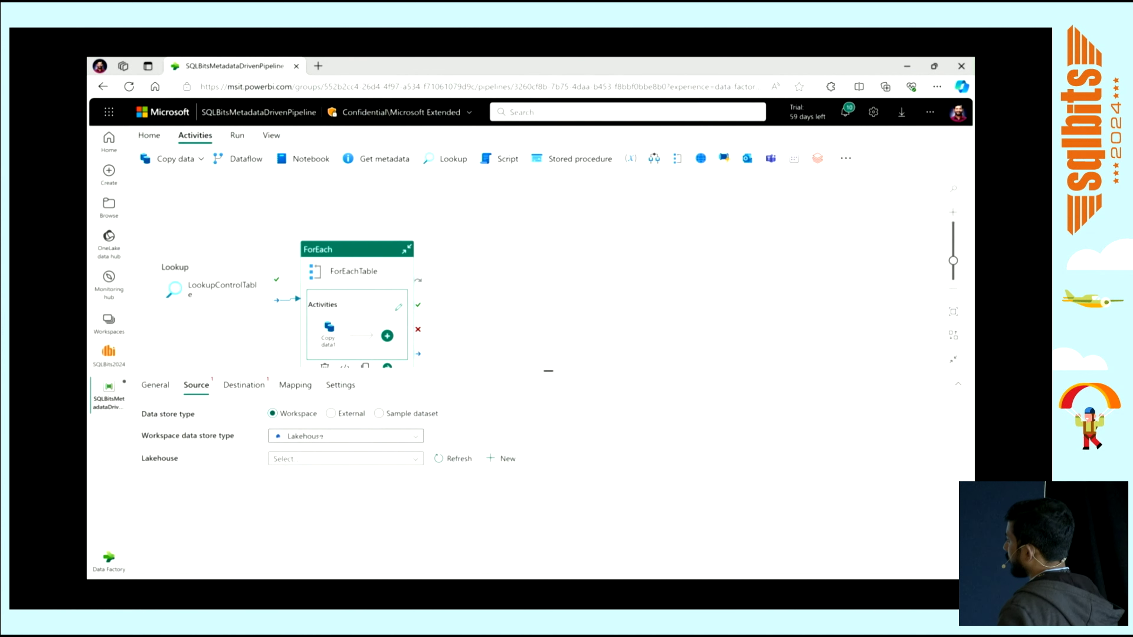
pyautogui.click(330, 413)
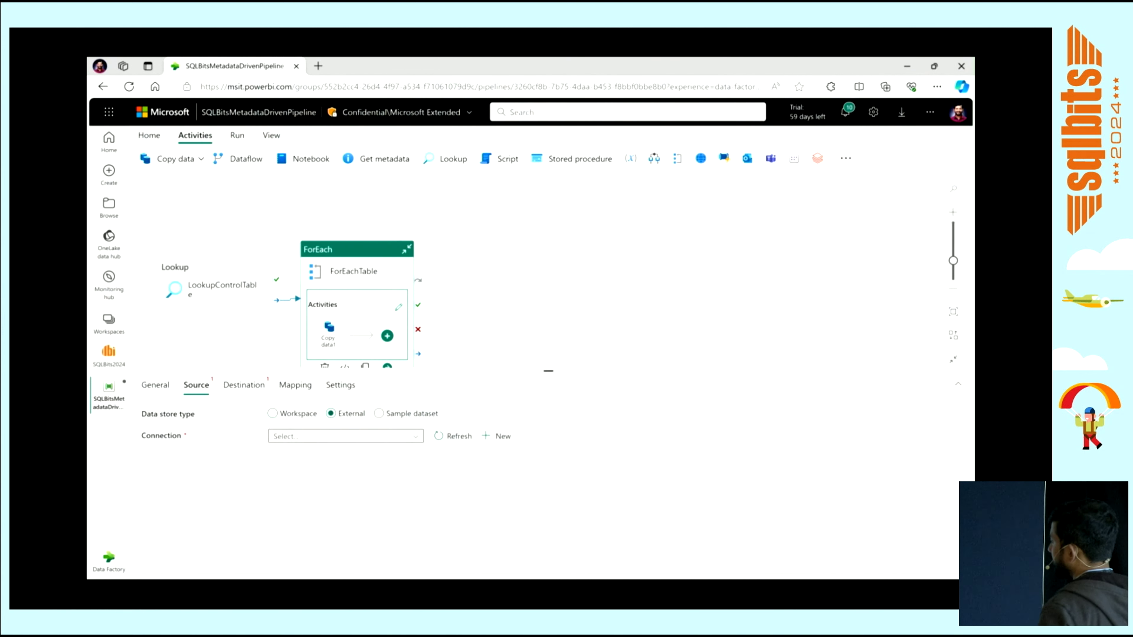
pyautogui.click(346, 436)
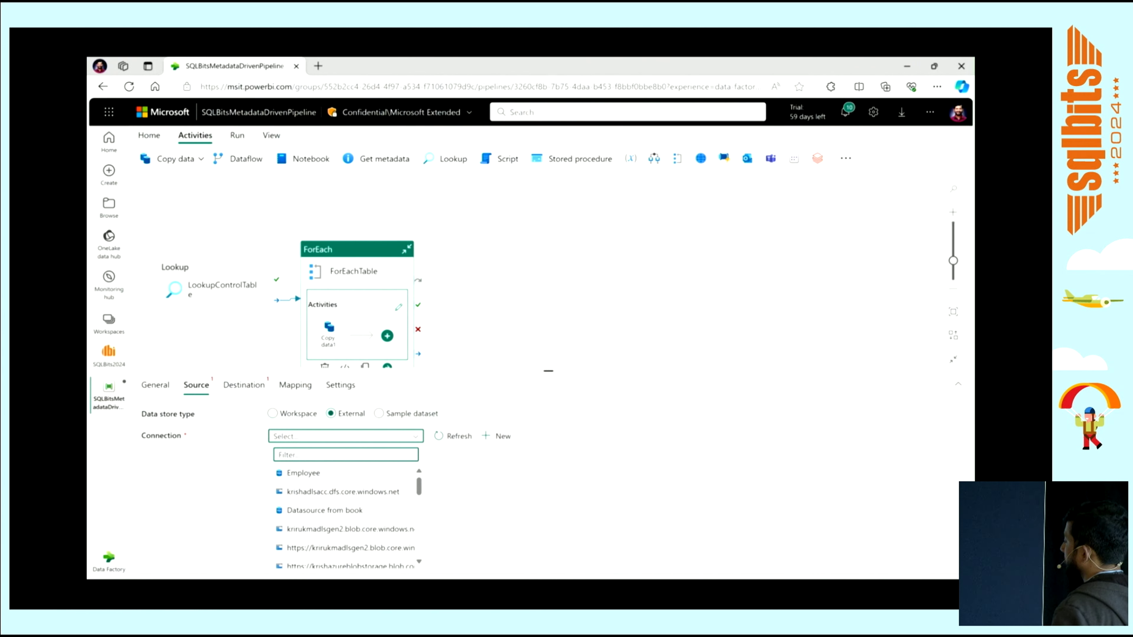
pyautogui.scroll(-5, 346, 513)
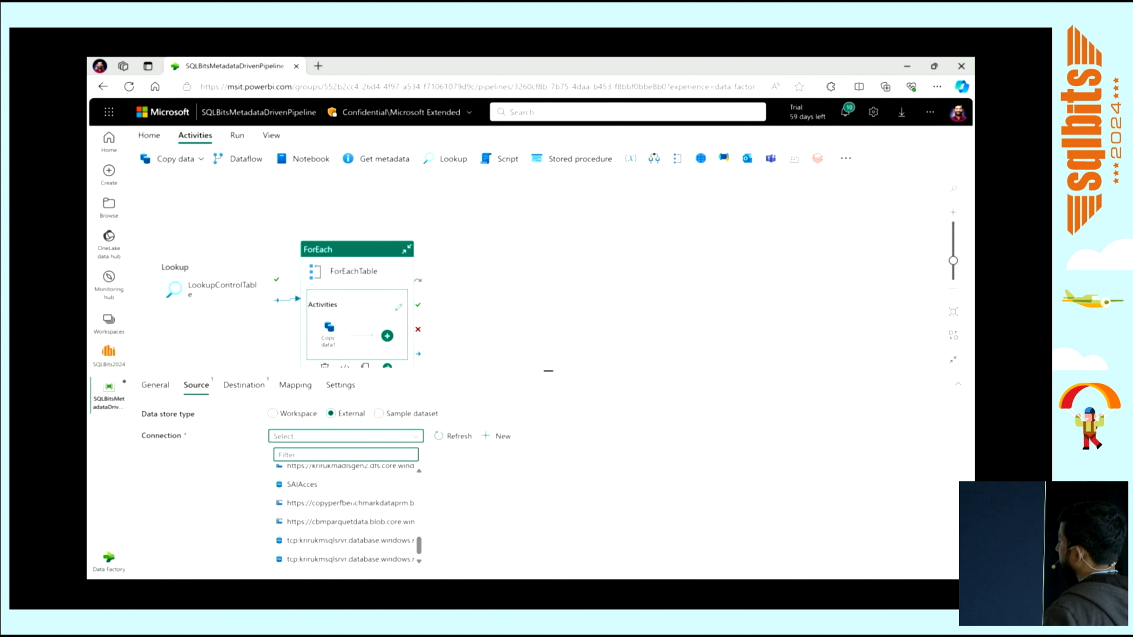
pyautogui.click(326, 540)
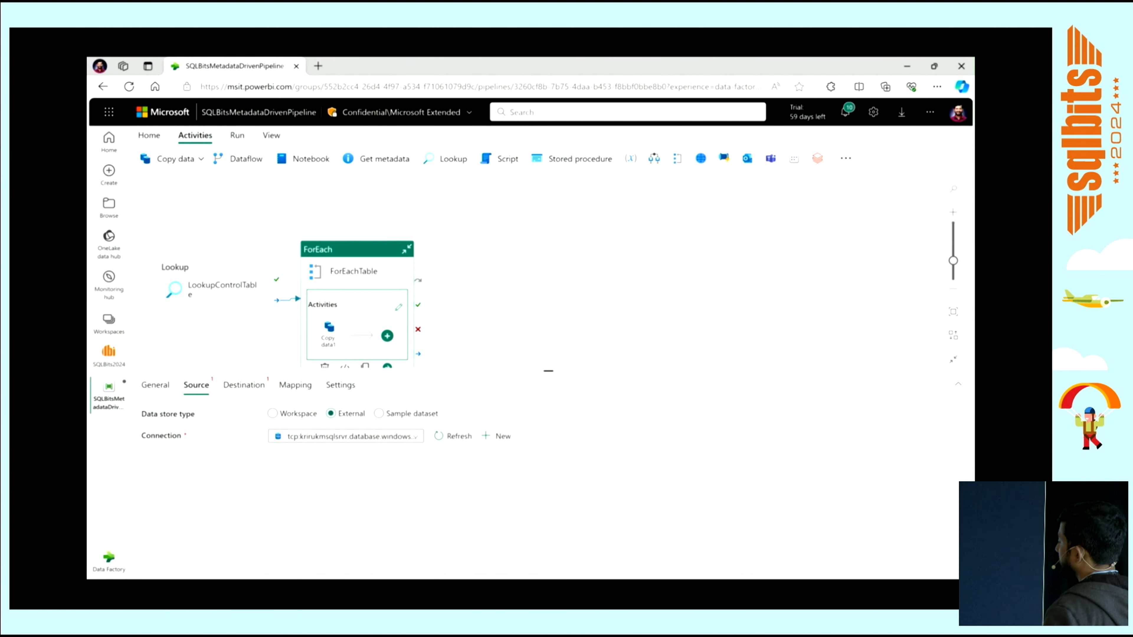
pyautogui.click(331, 459)
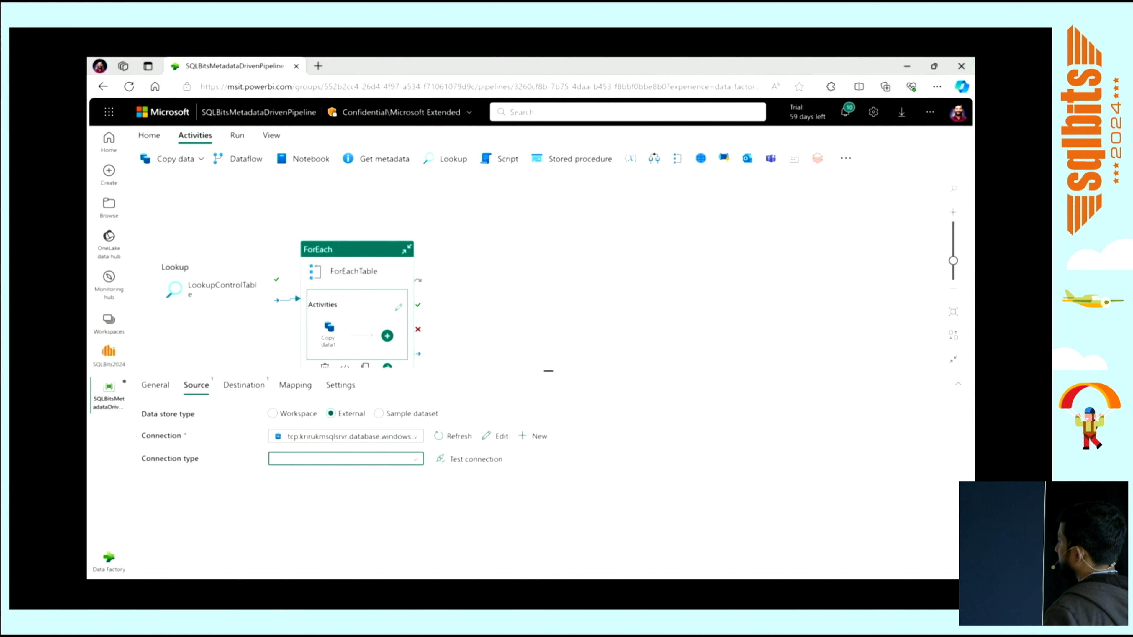
pyautogui.click(321, 514)
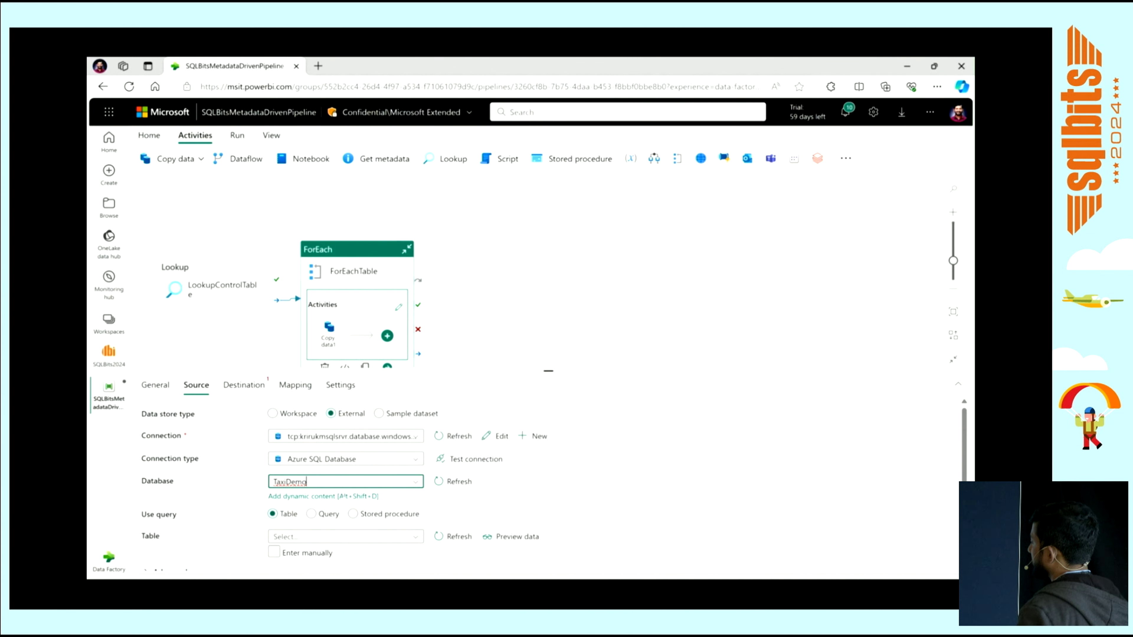
pyautogui.hotkey('alt', 'shift', 'd')
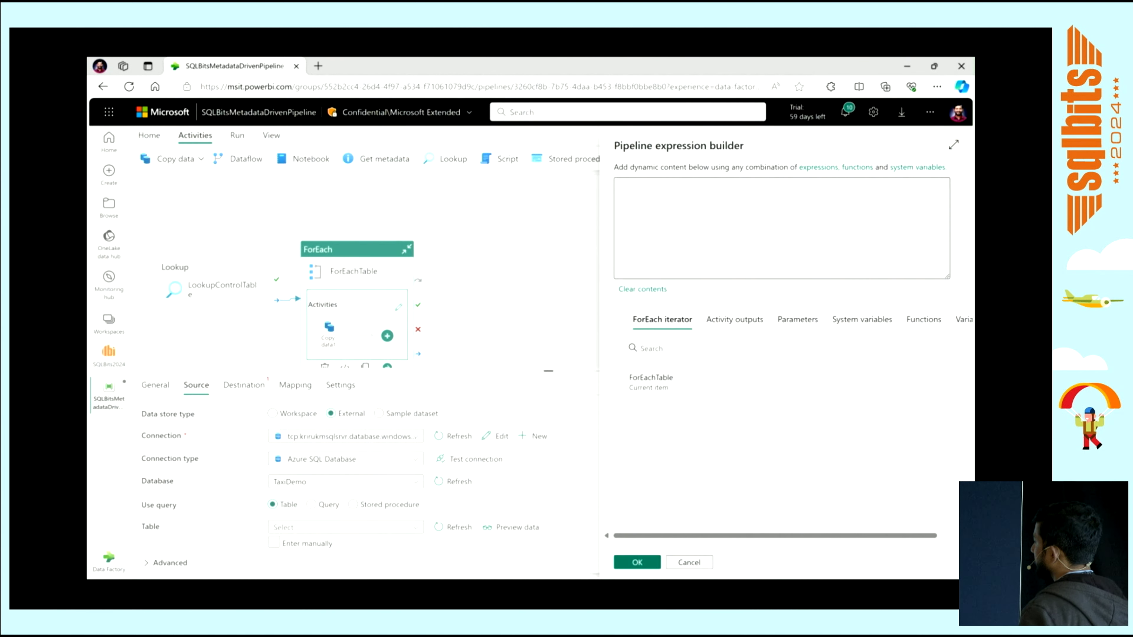
pyautogui.write('@item().srcDatabaseName')
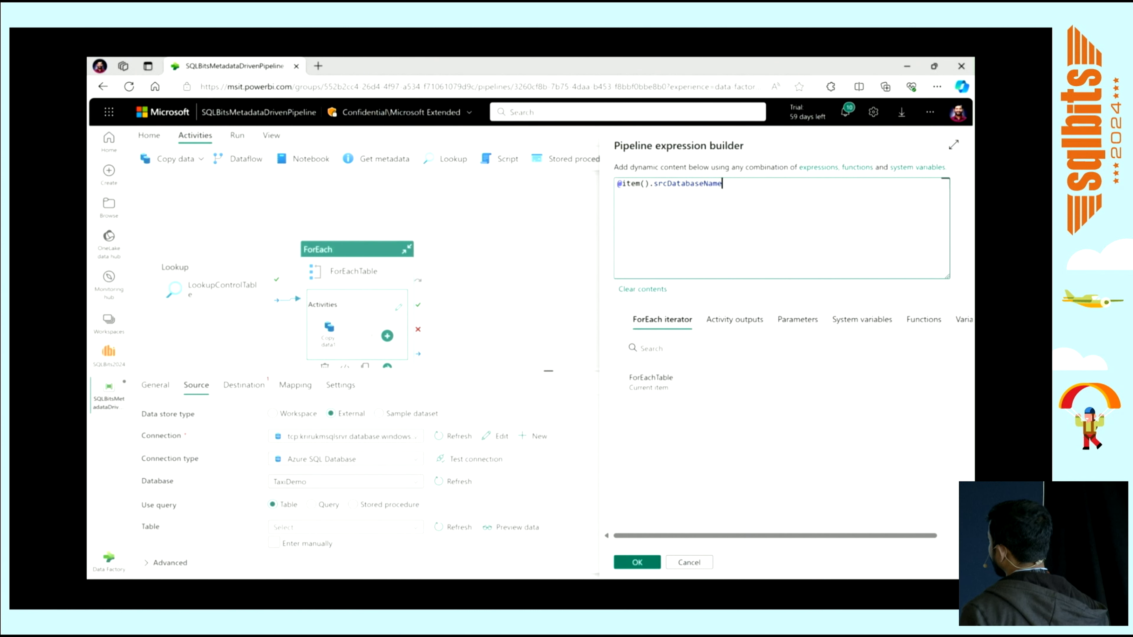
pyautogui.click(637, 562)
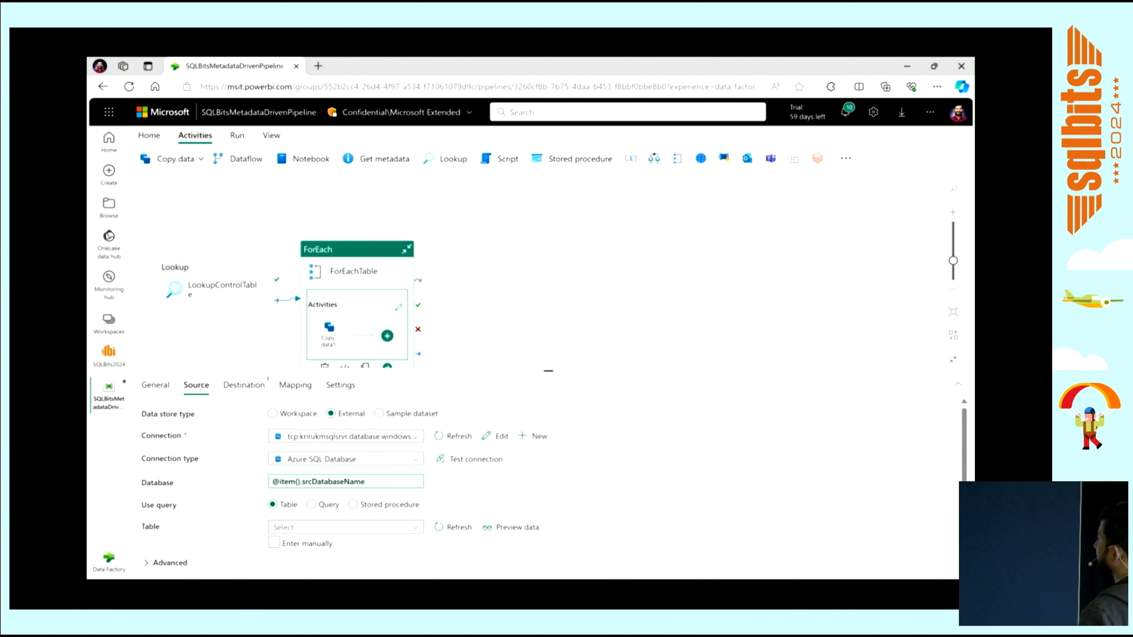
# Switch the source to Query and enter the dynamic query SELECT * FROM @{concat(item().srcTableSchema, '.',item().srcTableName)}.
pyautogui.click(311, 504)
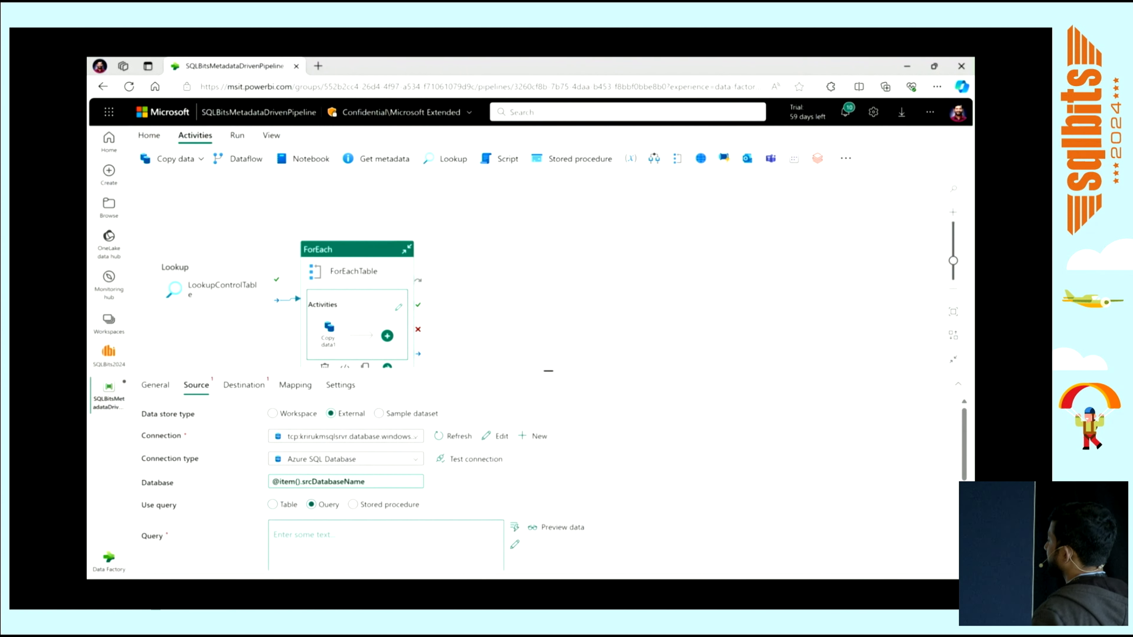
pyautogui.scroll(-2, 553, 482)
pyautogui.click(445, 475)
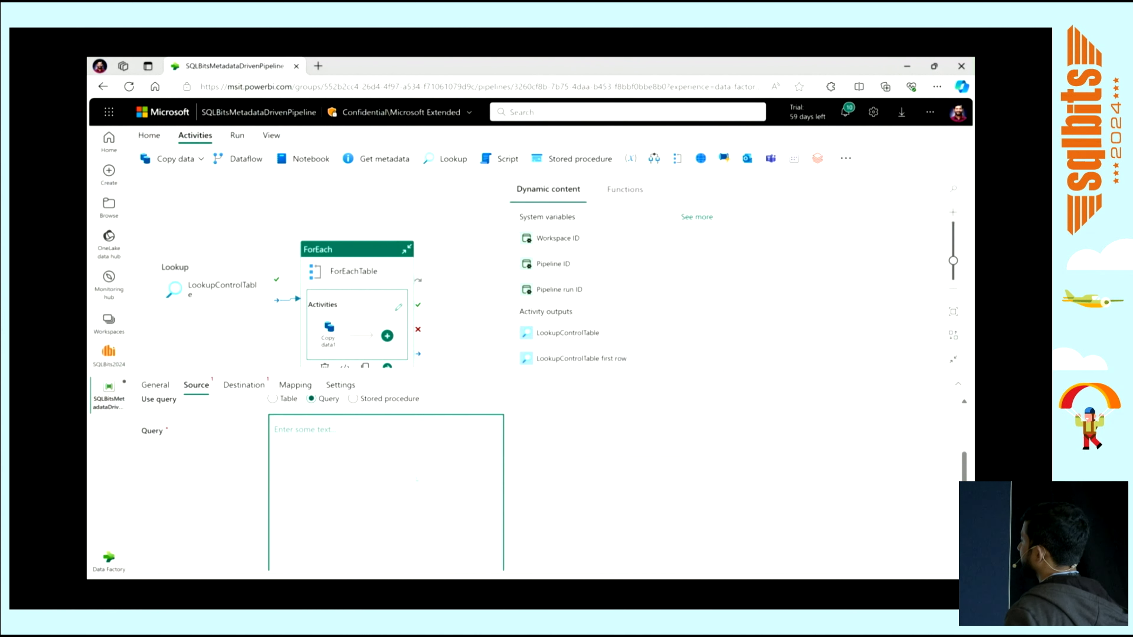
pyautogui.scroll(-2, 401, 491)
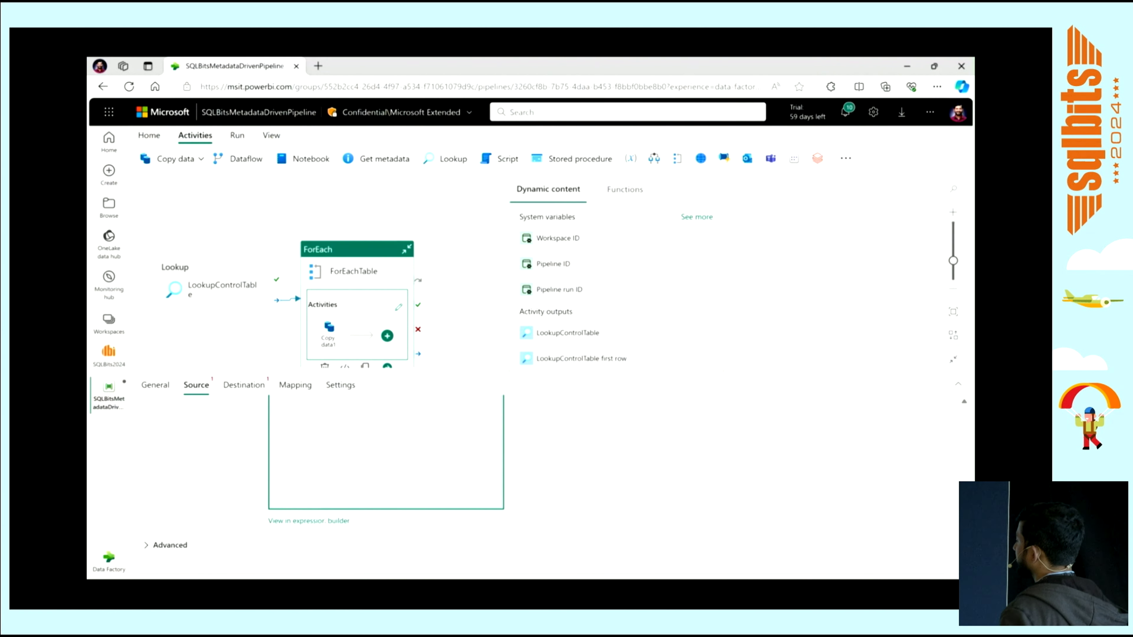
pyautogui.click(324, 521)
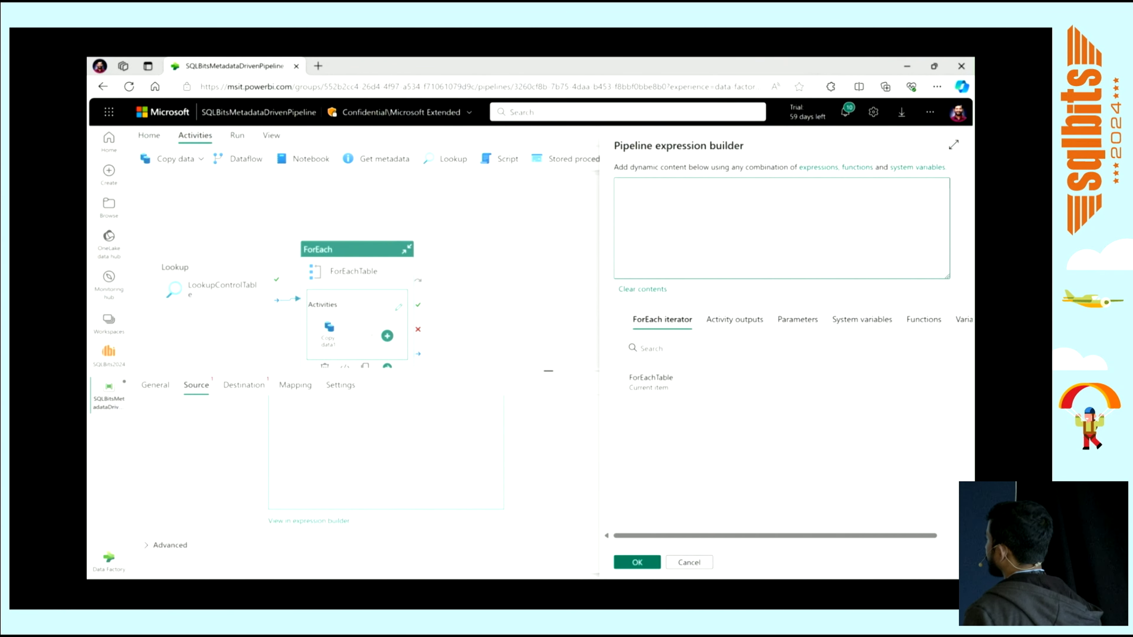
pyautogui.write("SELECT * FROM @{concat(item().srcTableSchema, '.',item().srcTableName)}")
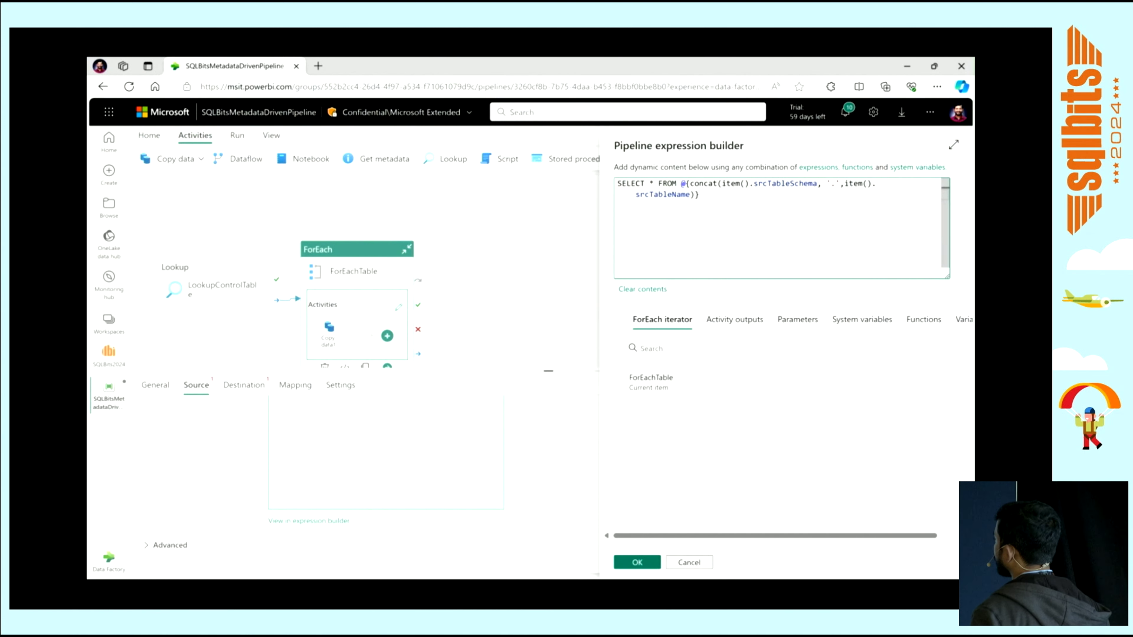
pyautogui.click(637, 562)
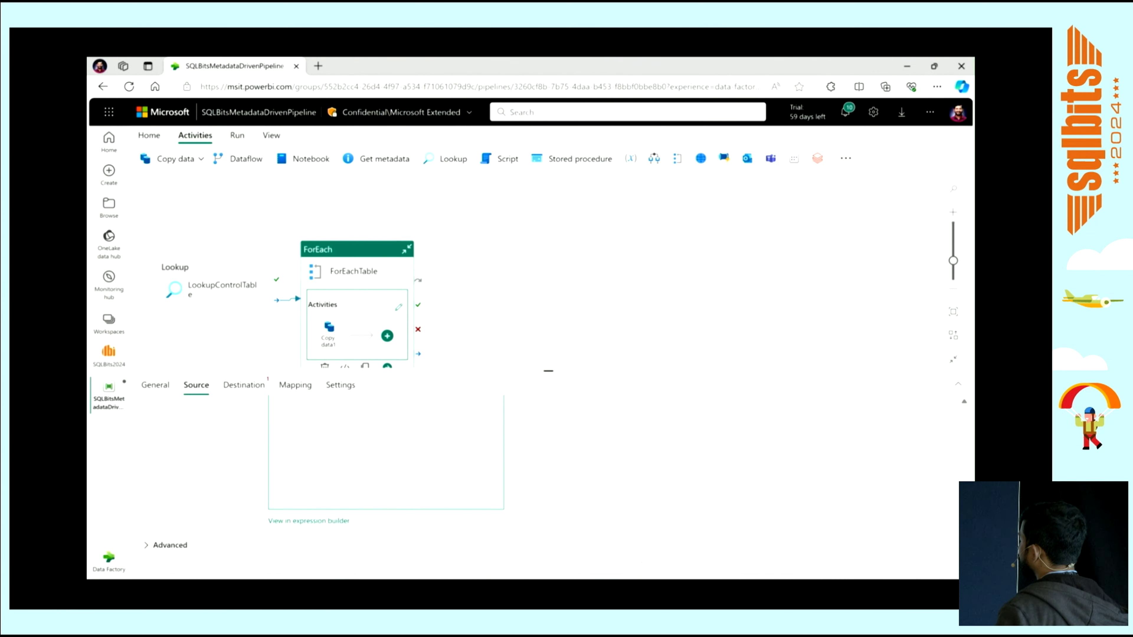
pyautogui.scroll(4, 482, 490)
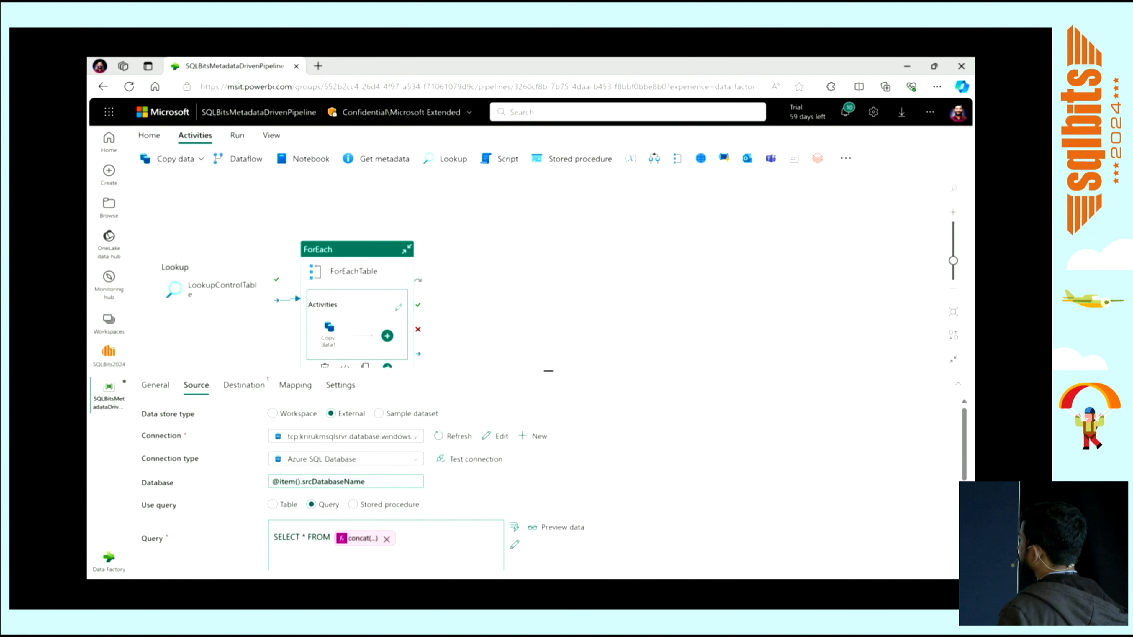
# Set the copy destination to the workspace lakehouse SQLBitsLakehouse with Files as the root folder.
pyautogui.click(244, 384)
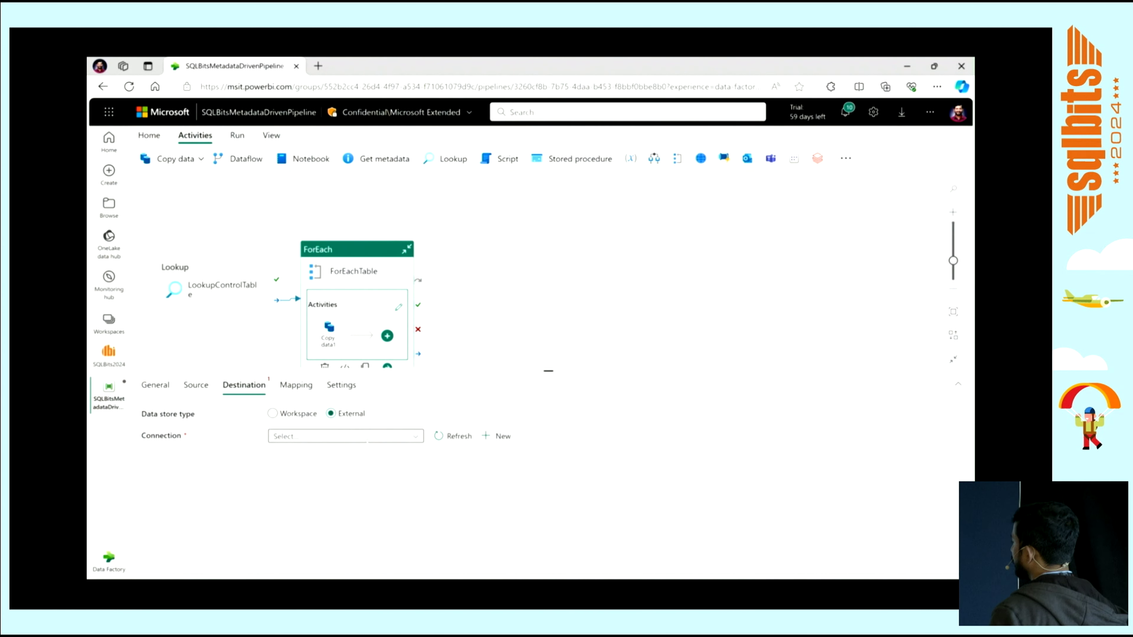
pyautogui.click(272, 413)
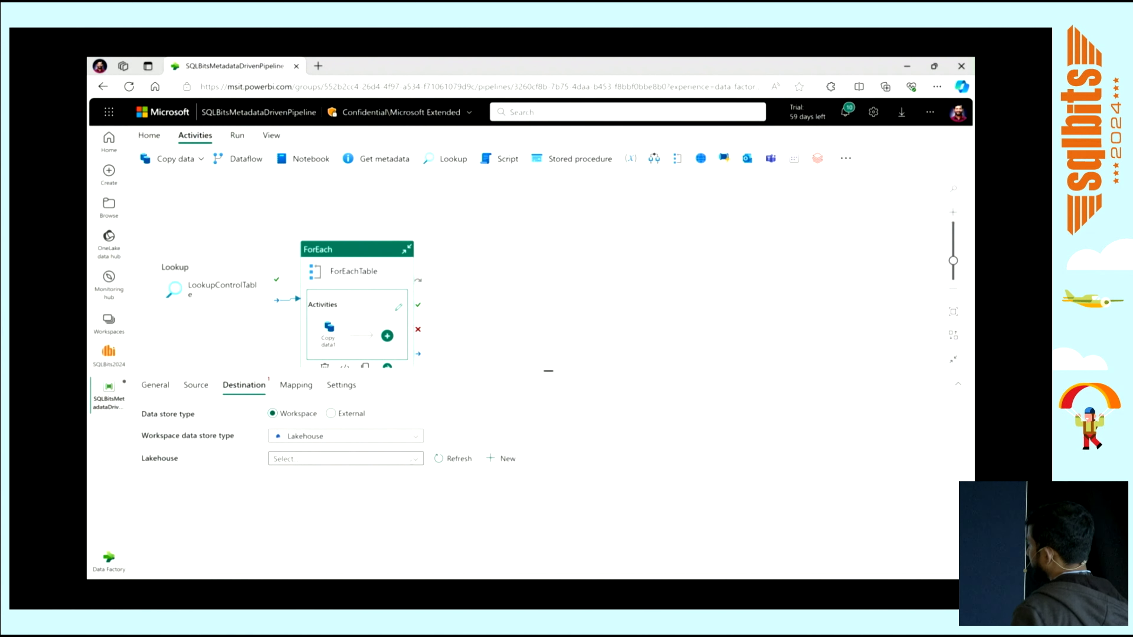
pyautogui.click(412, 459)
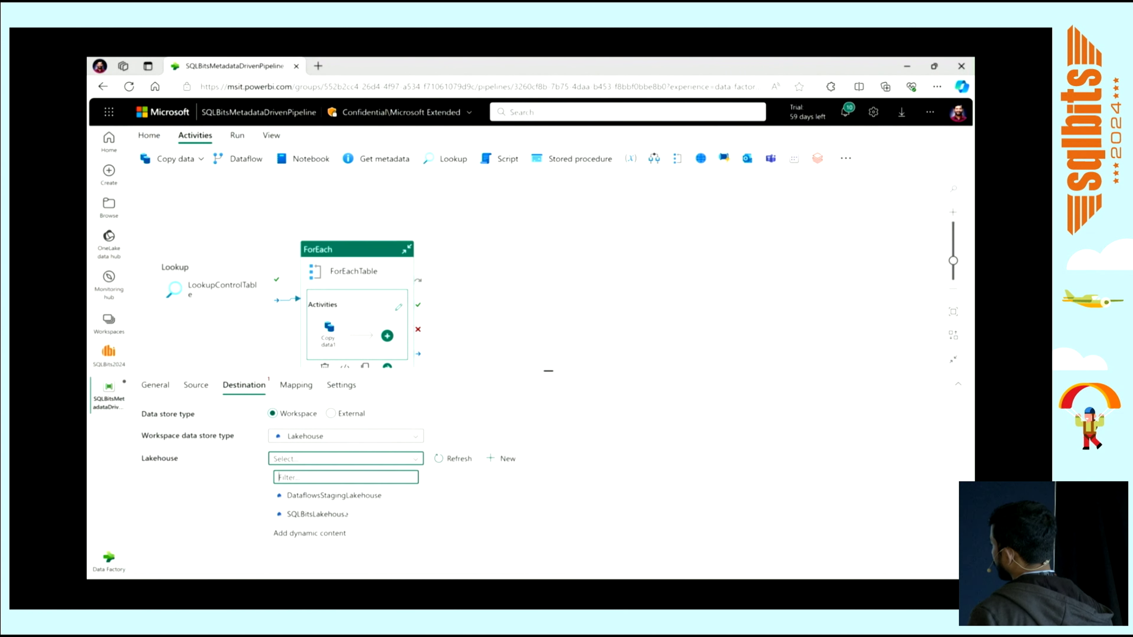
pyautogui.click(317, 514)
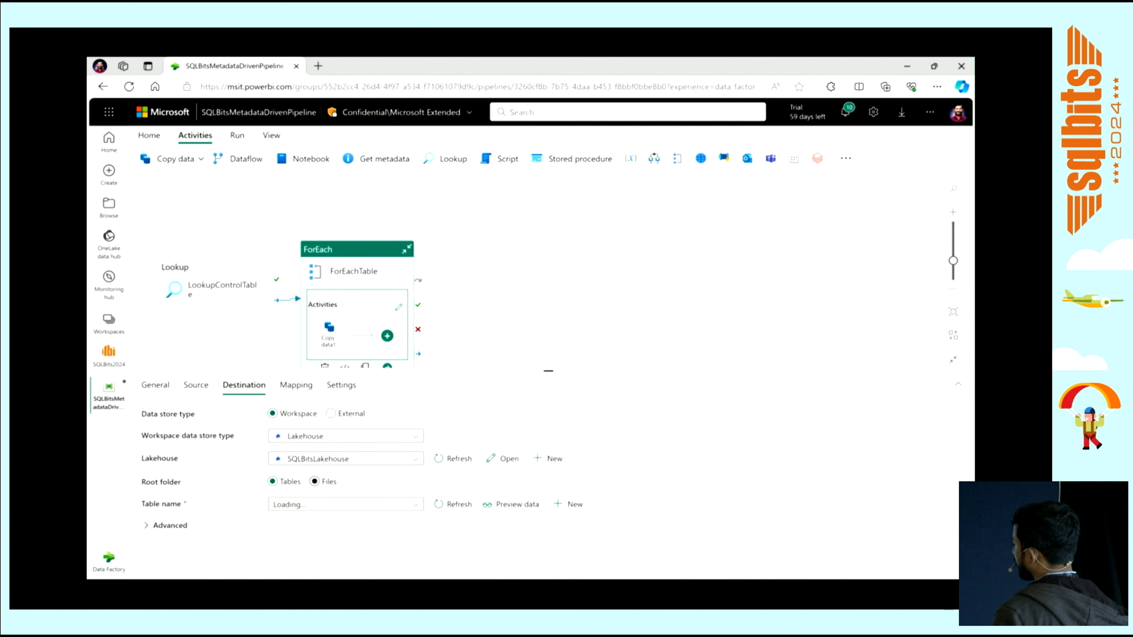
pyautogui.click(315, 481)
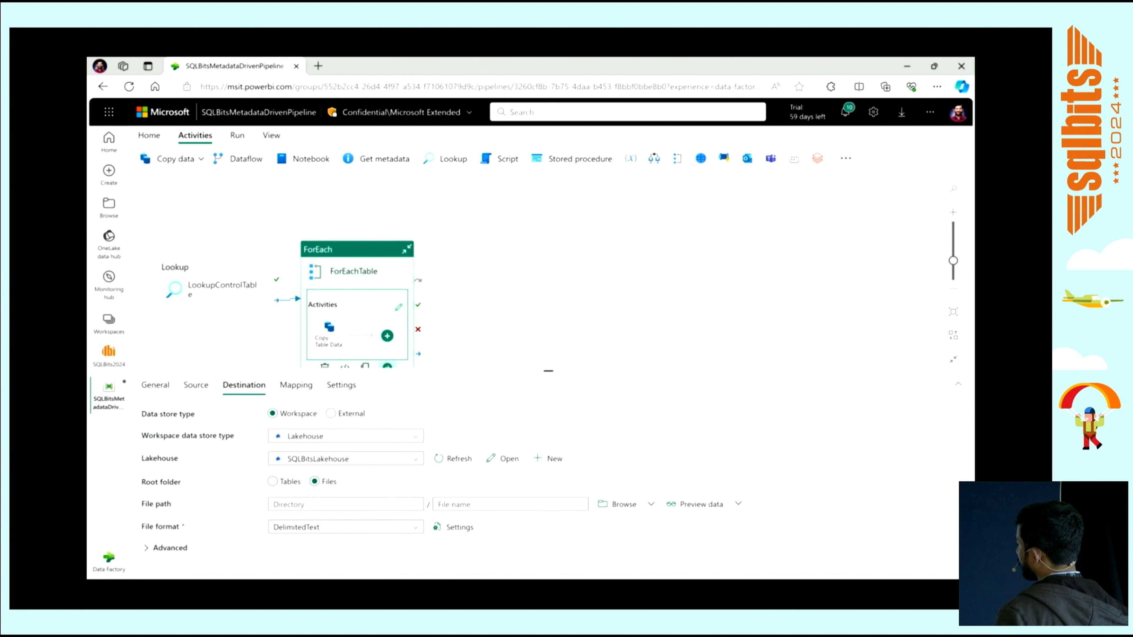
pyautogui.click(312, 504)
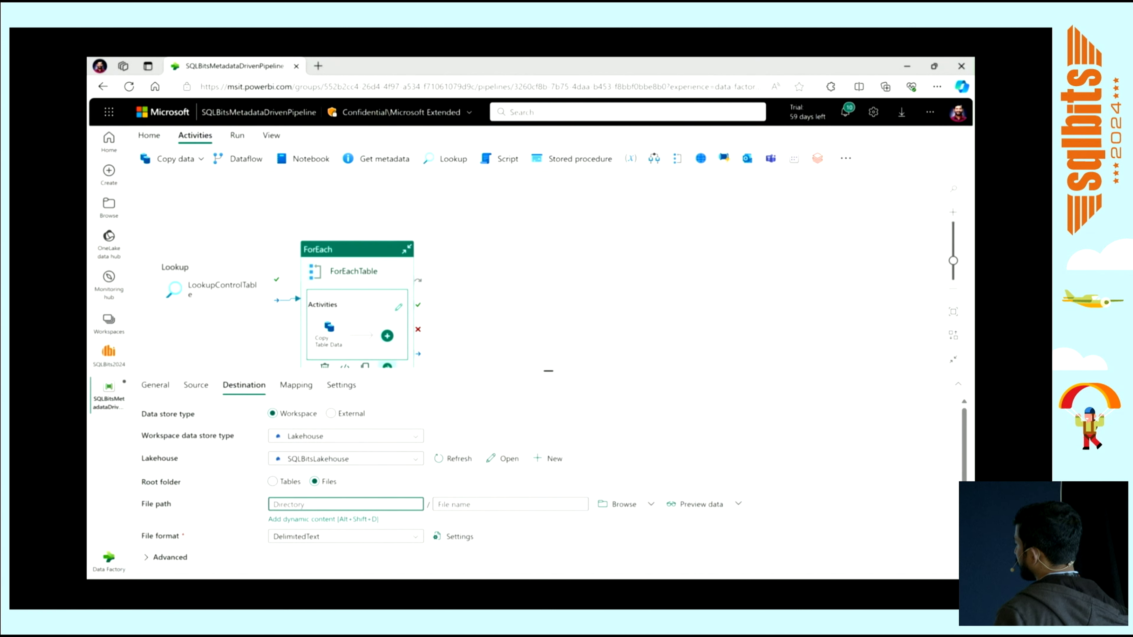
pyautogui.write('SQLBitsCopyCSVs')
pyautogui.press('Tab')
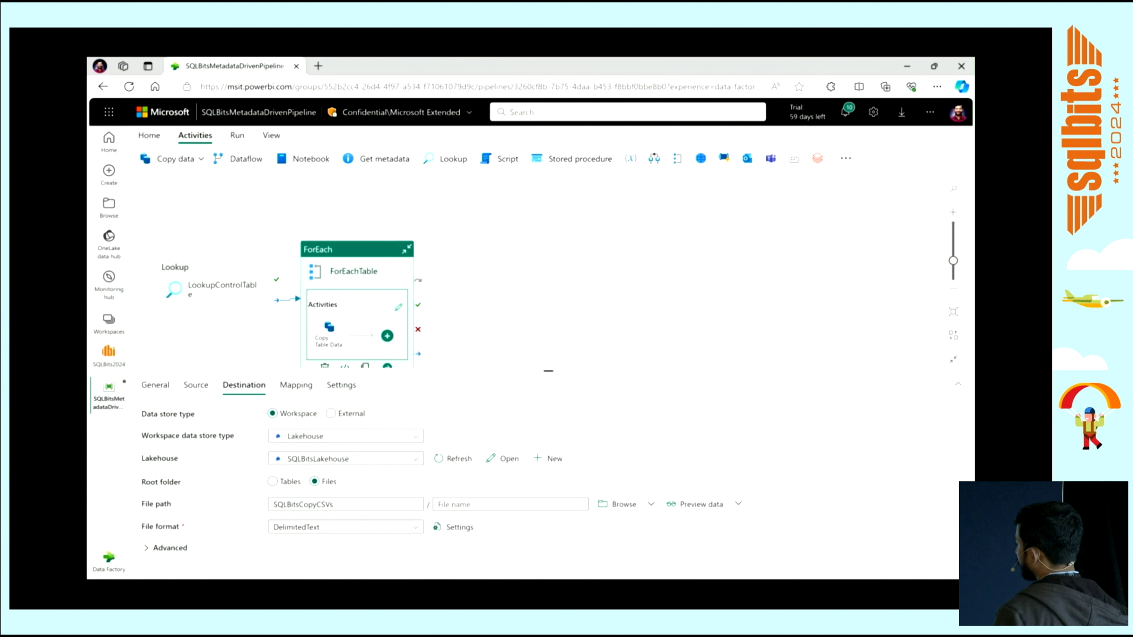
pyautogui.click(509, 504)
pyautogui.hotkey('alt', 'shift', 'd')
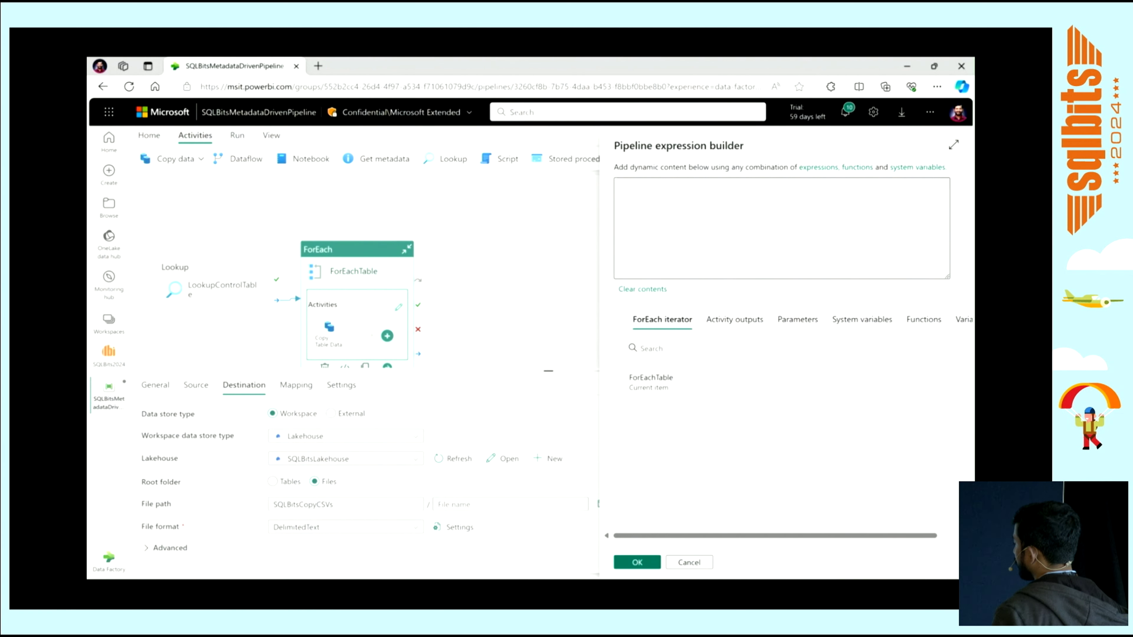
pyautogui.write("@concat(item().dstFileName,'.csv')")
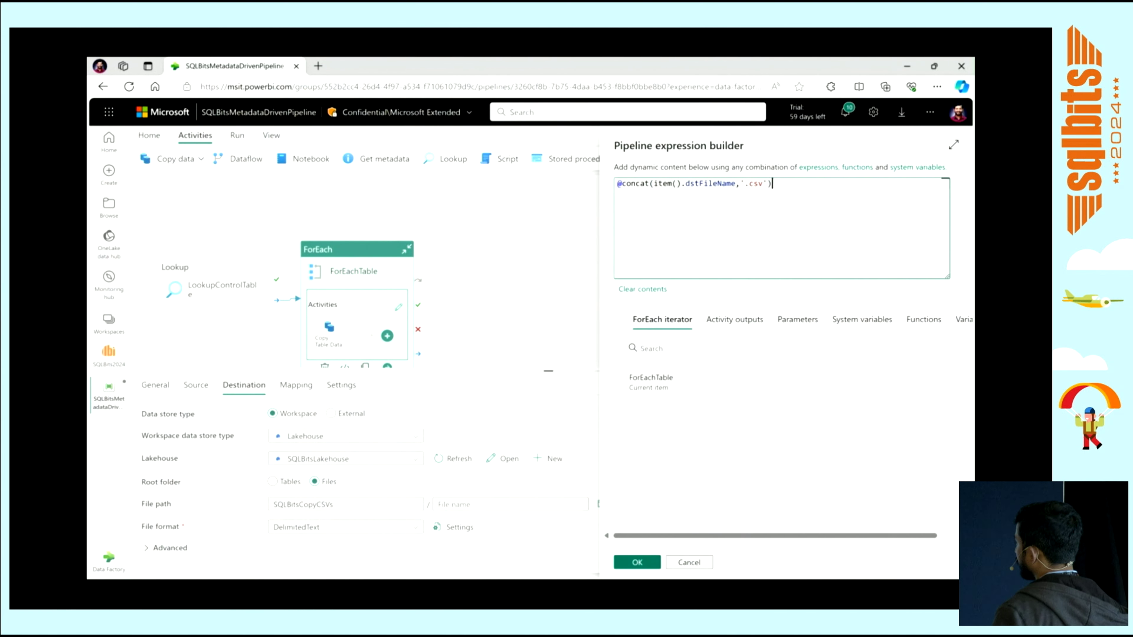
pyautogui.click(638, 562)
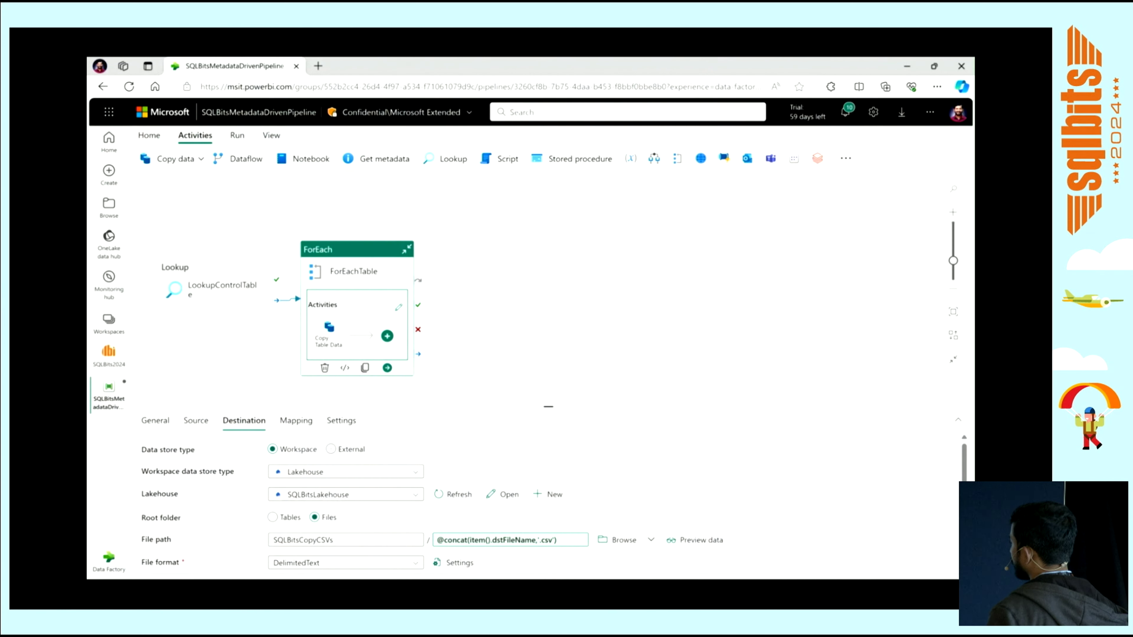
# Review the Copy activity's mapping and settings, and the configuration of the LookupControlTable and ForEachTable activities.
pyautogui.click(297, 420)
pyautogui.click(341, 420)
pyautogui.click(262, 343)
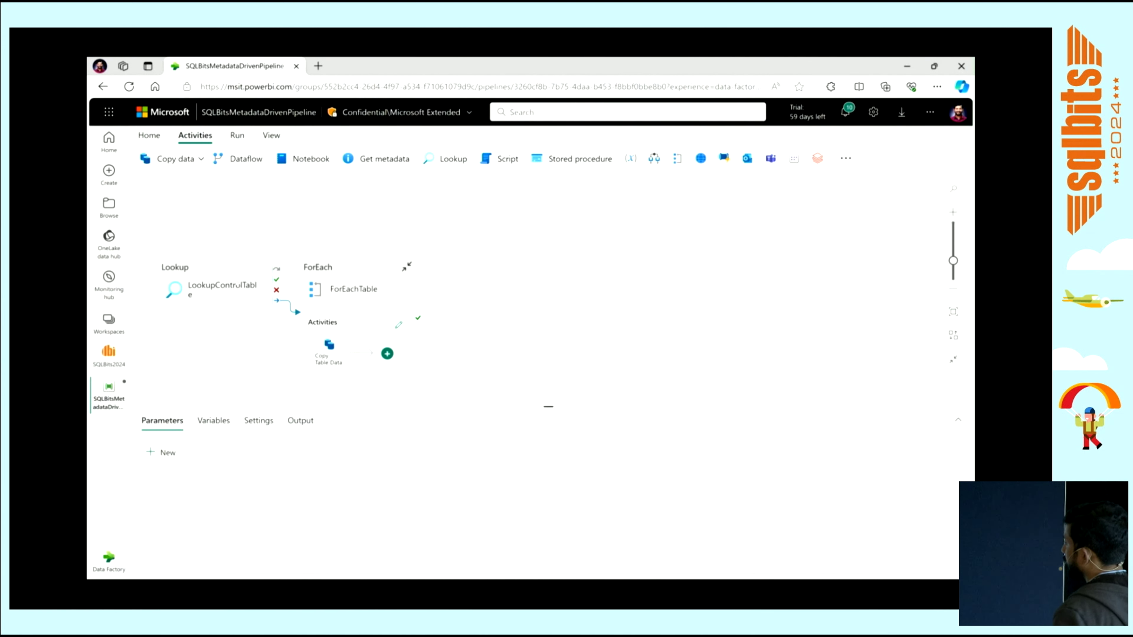
pyautogui.click(218, 272)
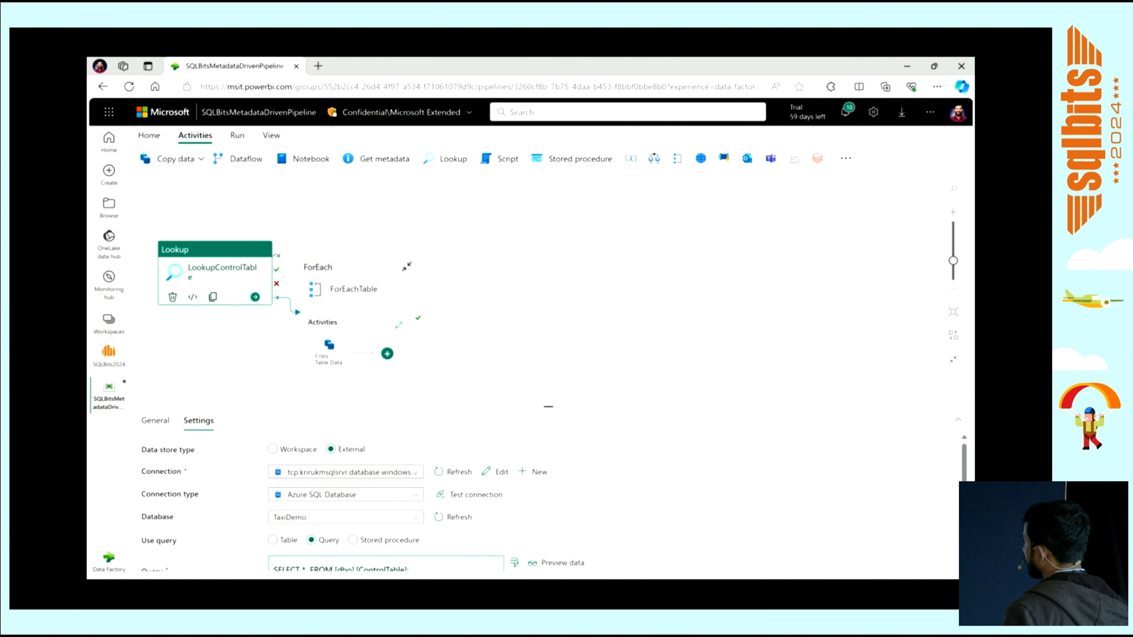
pyautogui.click(341, 274)
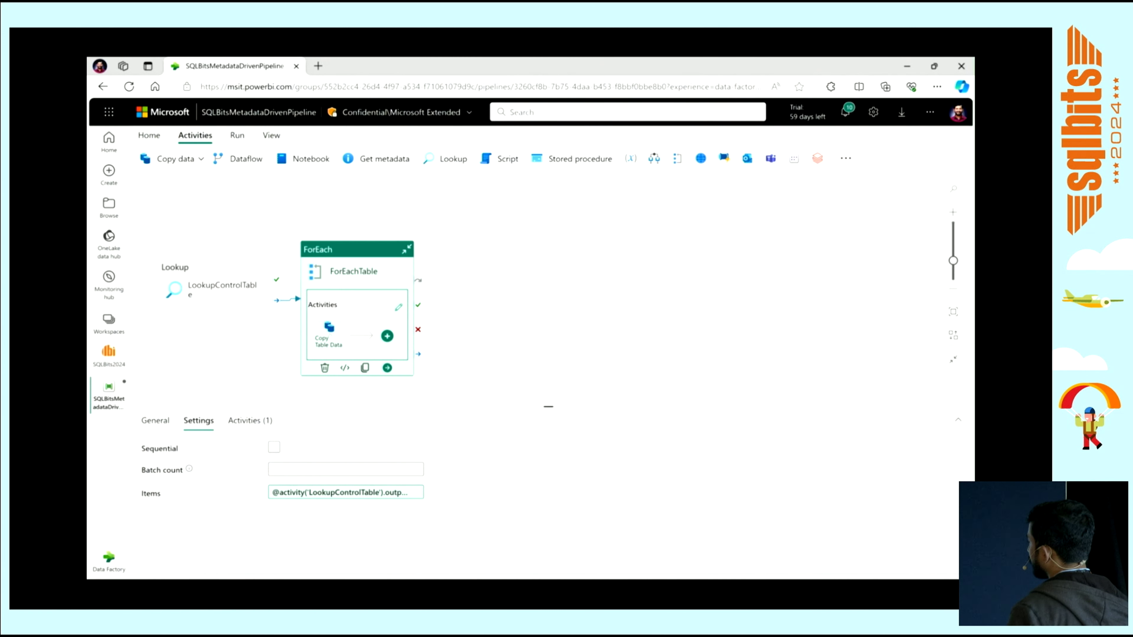
pyautogui.click(329, 330)
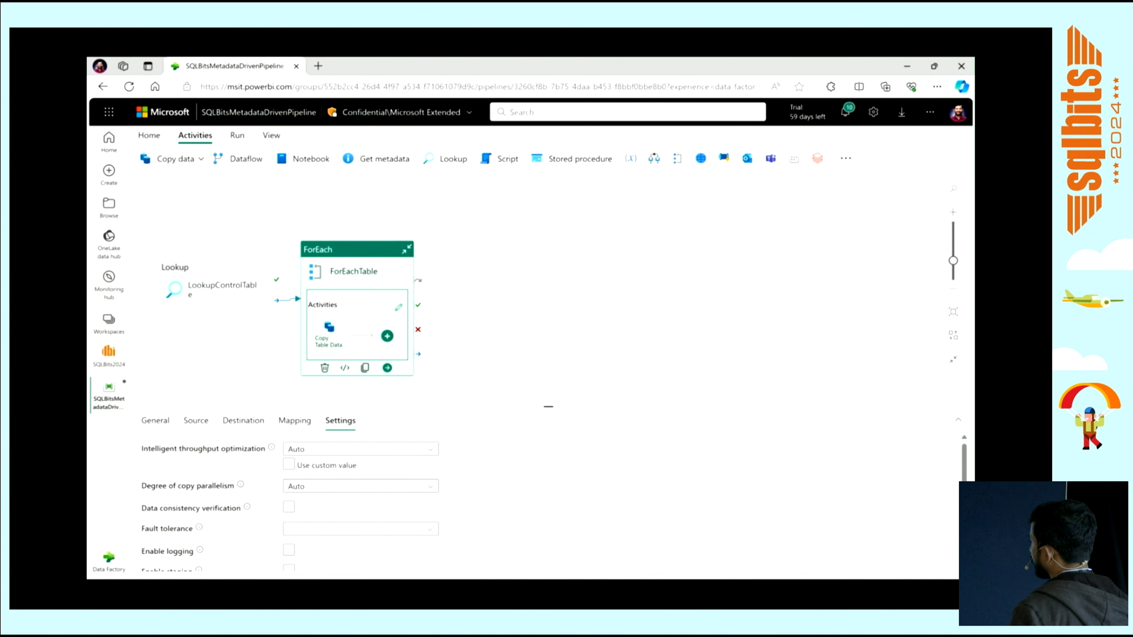
# Save and run the pipeline, and enlarge the output area to examine the status of each activity run.
pyautogui.click(237, 136)
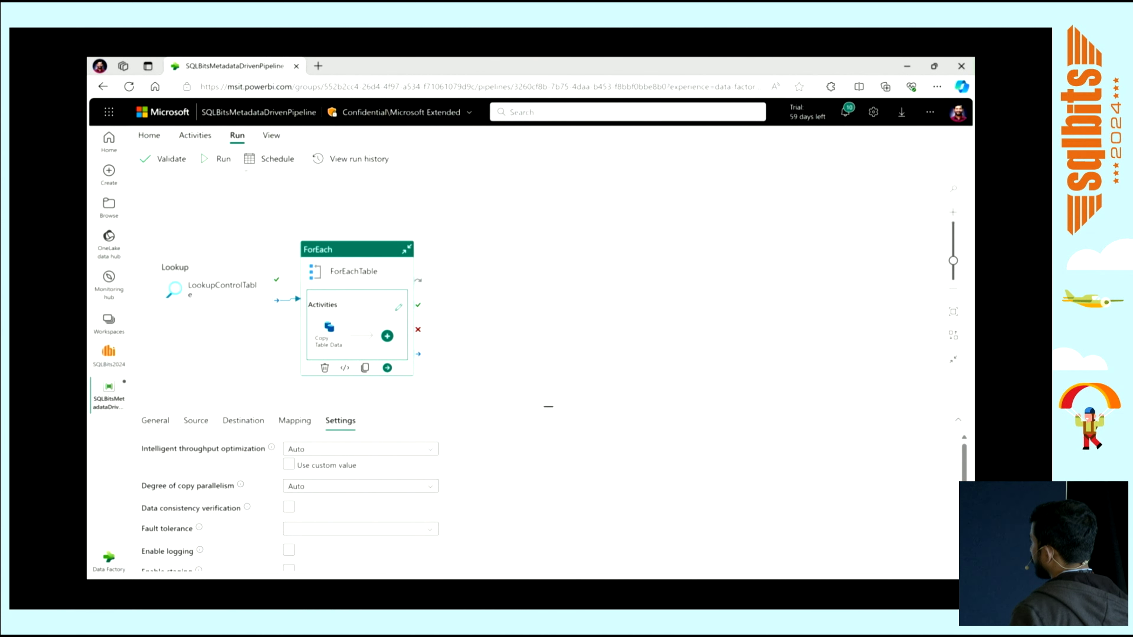
pyautogui.click(223, 160)
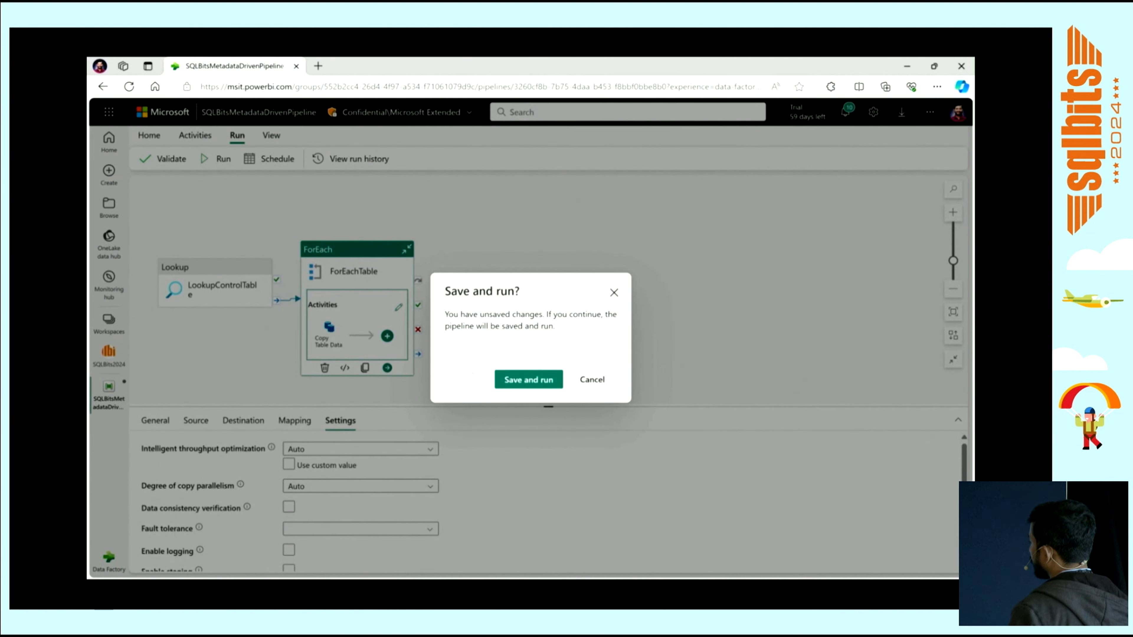
pyautogui.click(528, 380)
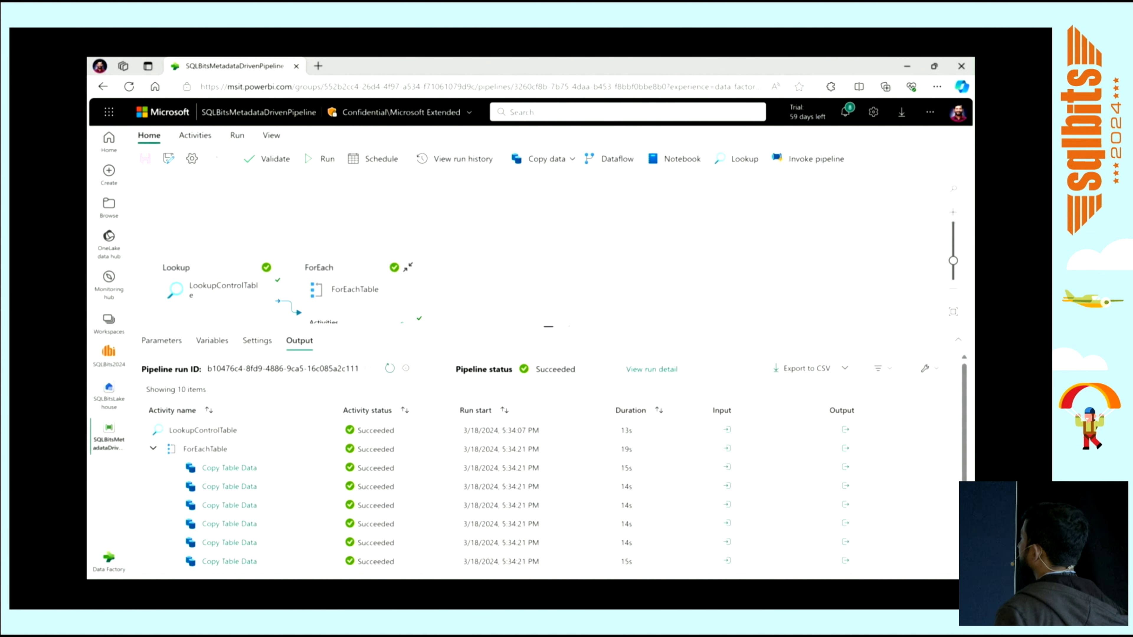
pyautogui.moveTo(568, 326); pyautogui.dragTo(566, 220)
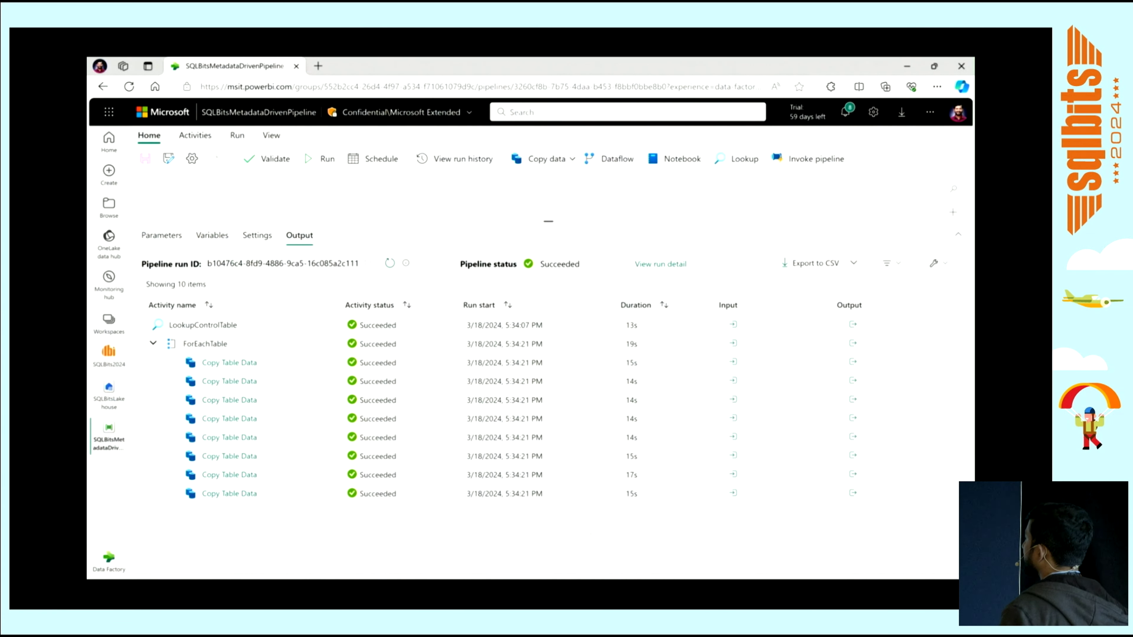
# Open the SQLBitsCopyCSVs folder under Files in SQLBitsLakehouse to check the files the pipeline copied.
pyautogui.moveTo(548, 221); pyautogui.dragTo(548, 371)
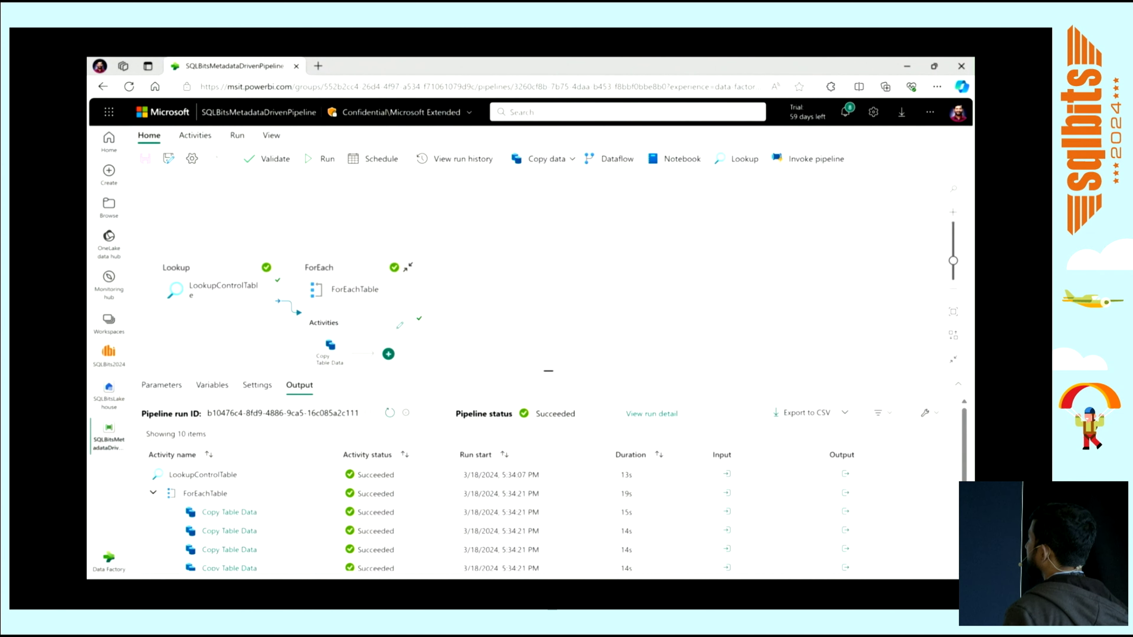
pyautogui.click(109, 393)
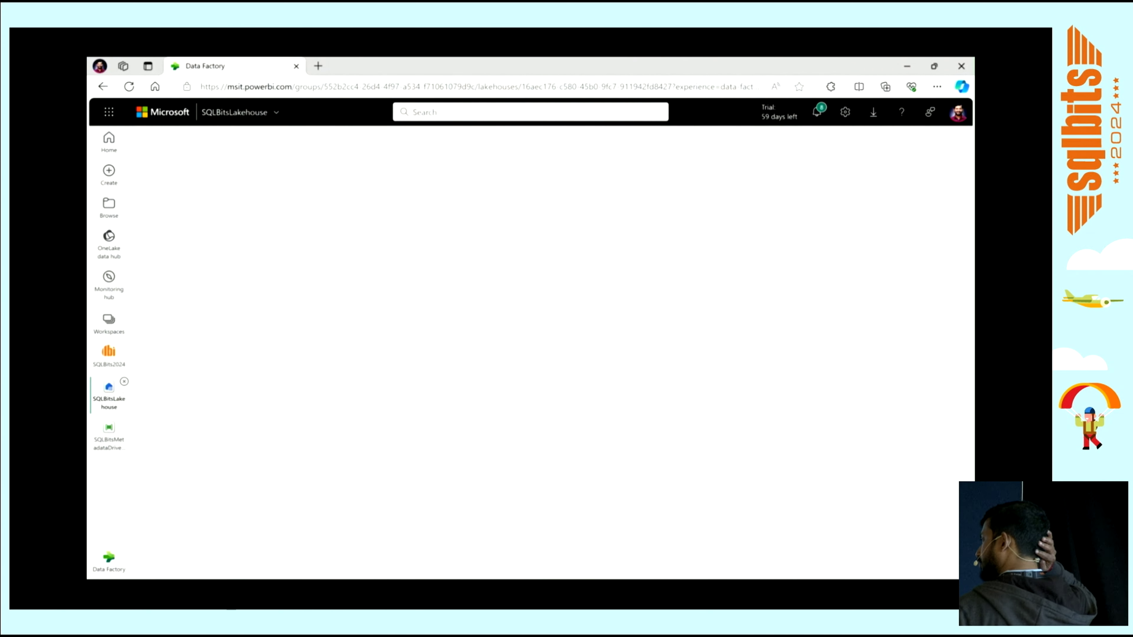
pyautogui.click(219, 307)
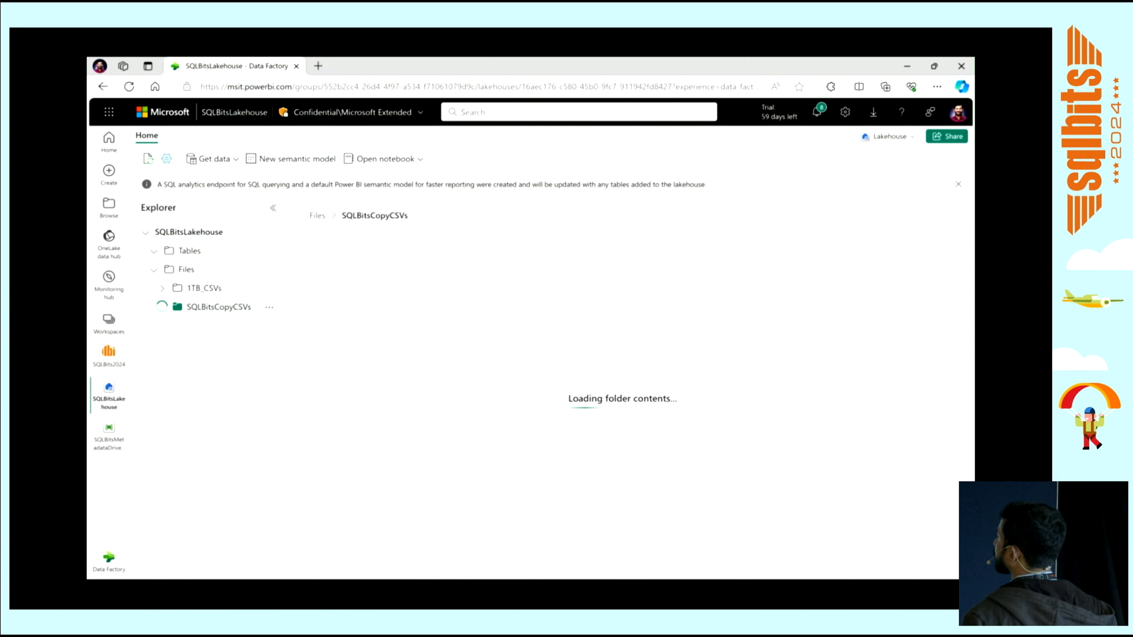
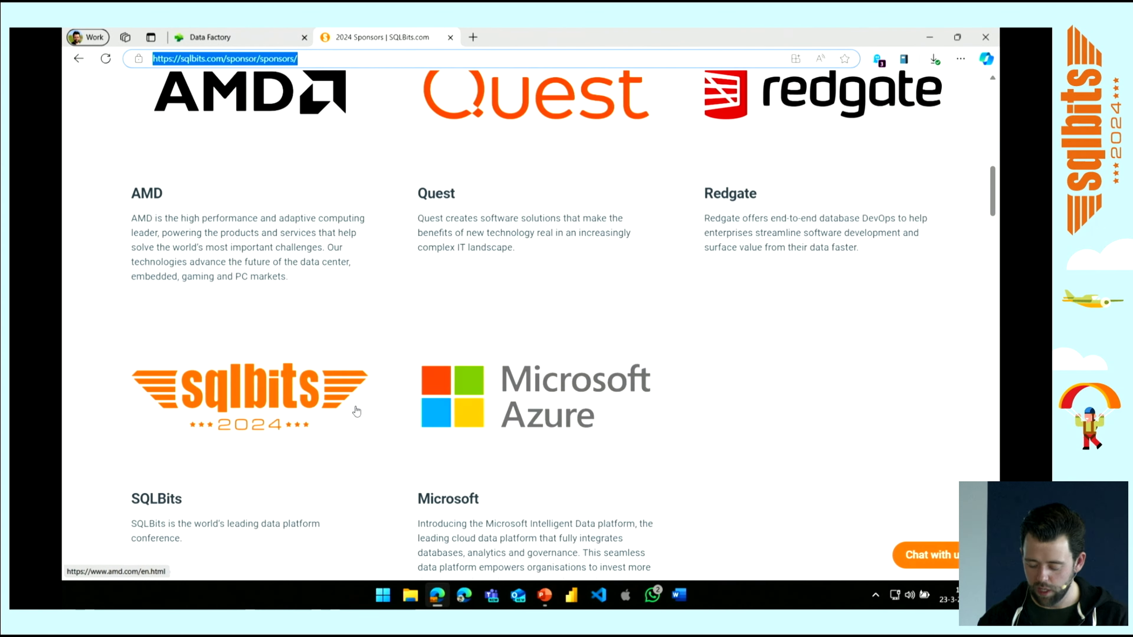
# Look over the sponsors page and start a new Web page data source in Dataflow 1.
pyautogui.scroll(-6, 357, 412)
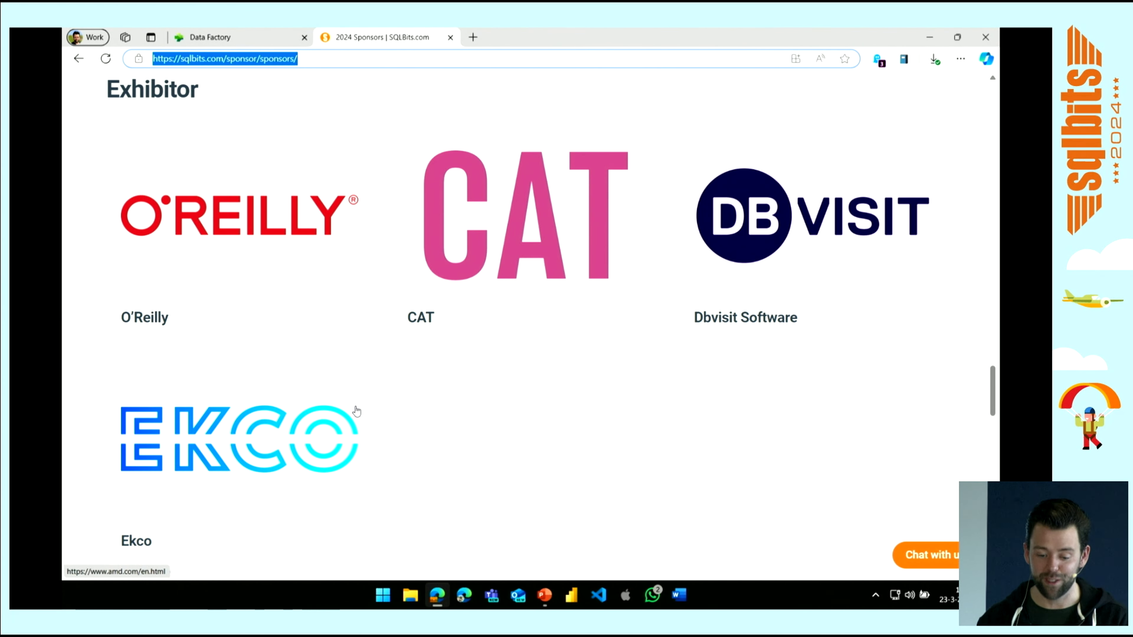
pyautogui.click(230, 38)
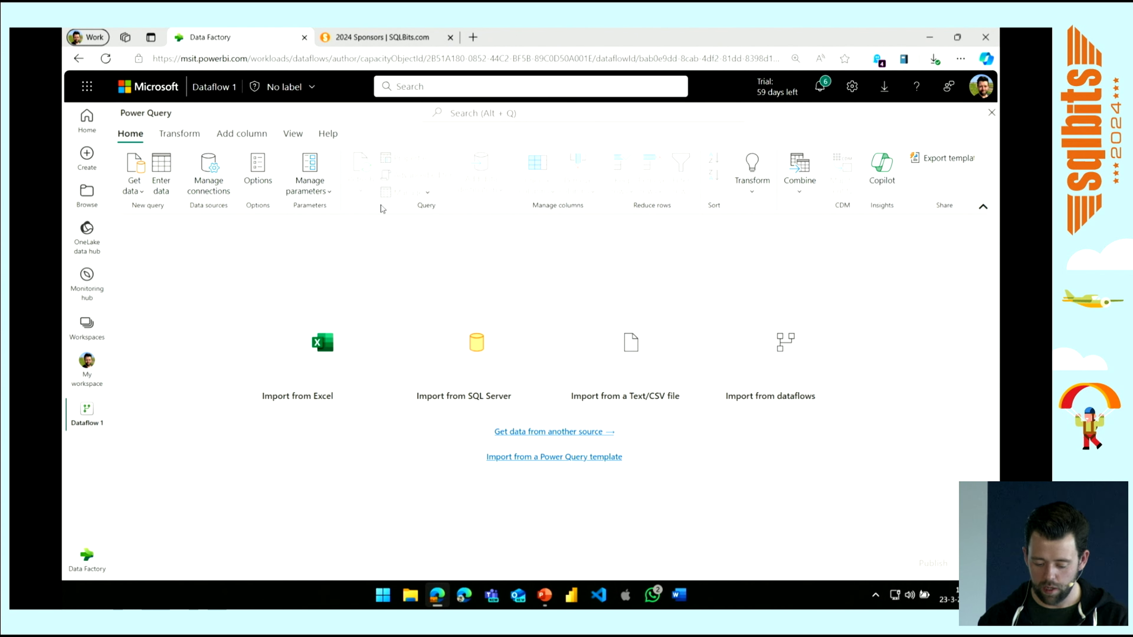
pyautogui.click(131, 195)
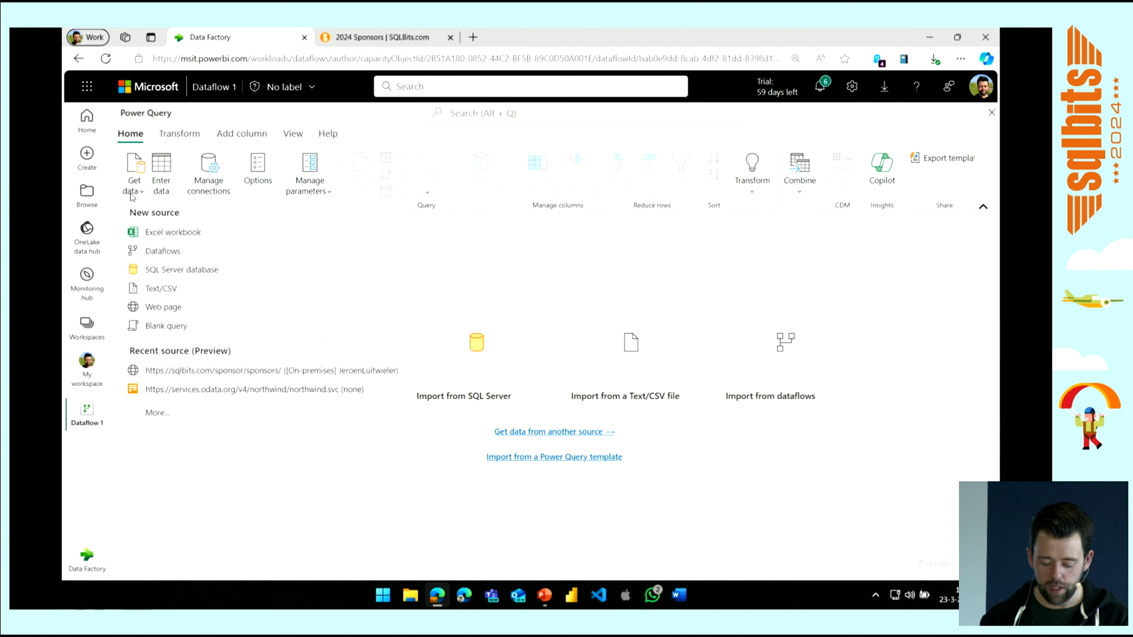
pyautogui.click(162, 308)
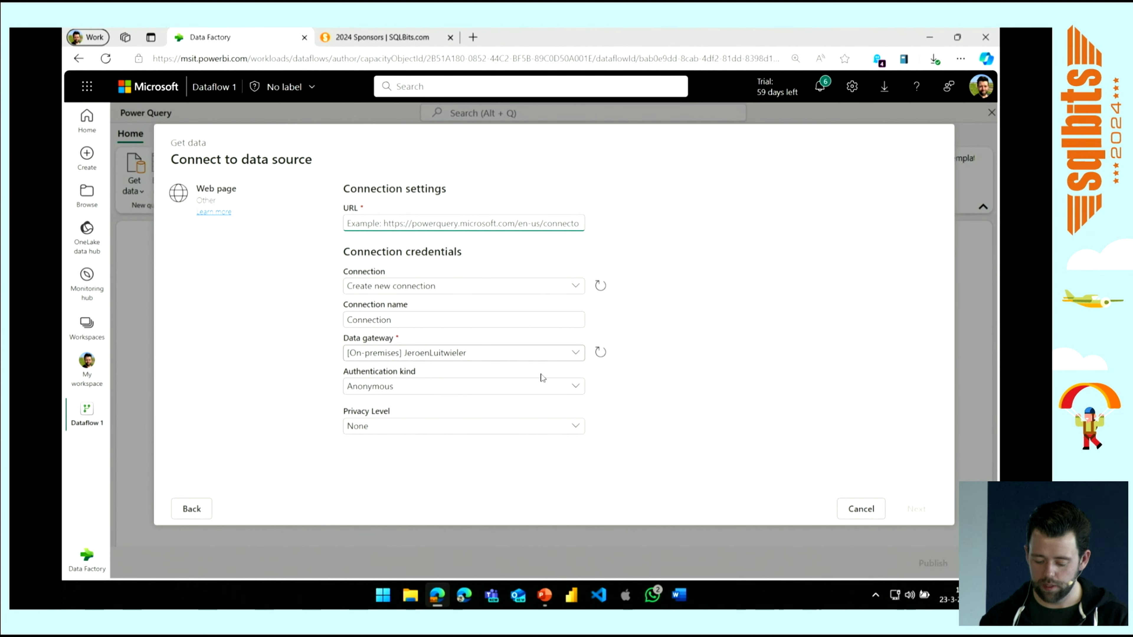
pyautogui.click(419, 38)
pyautogui.click(338, 54)
pyautogui.hotkey('ctrl', 'c')
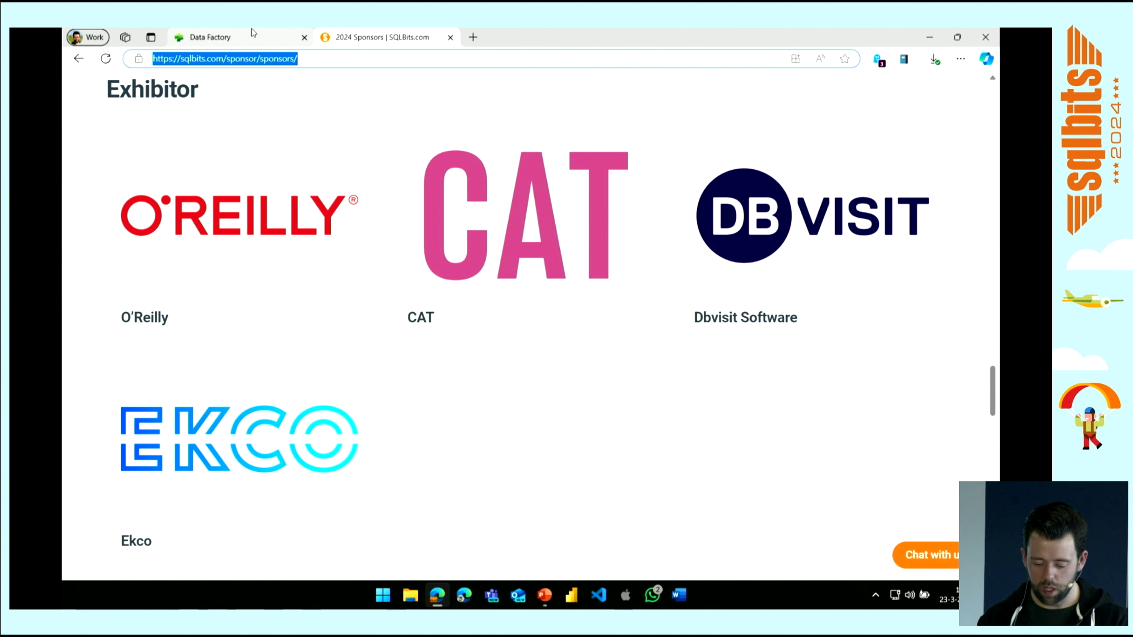
pyautogui.click(211, 36)
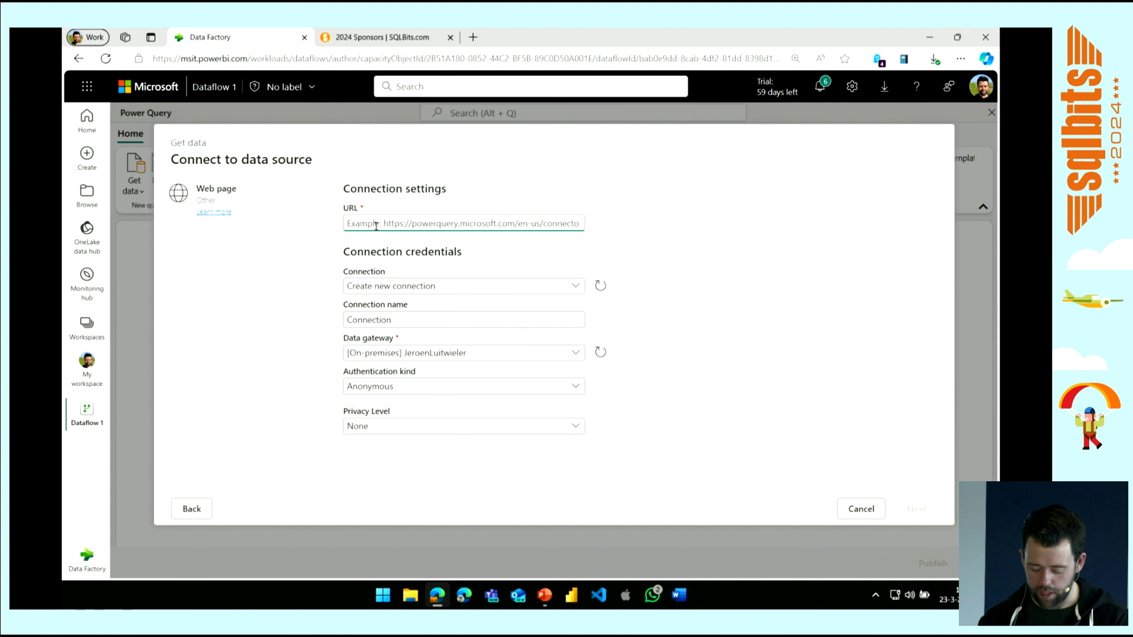
pyautogui.hotkey('ctrl', 'v')
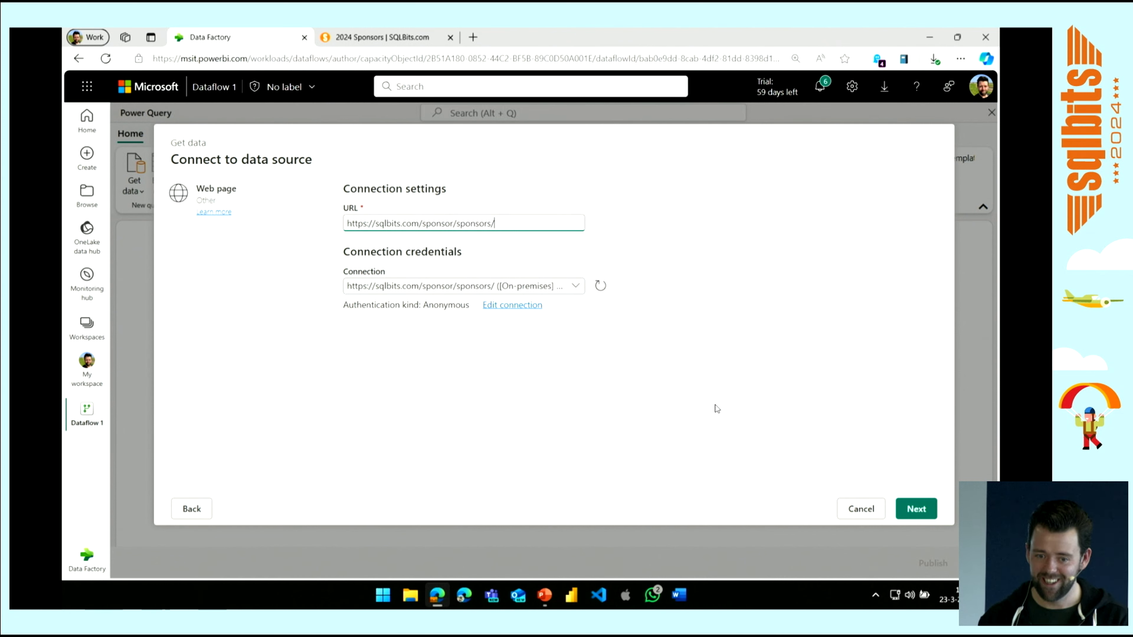
# Proceed with the web connection, preview the Document item and start adding a table using examples.
pyautogui.click(914, 502)
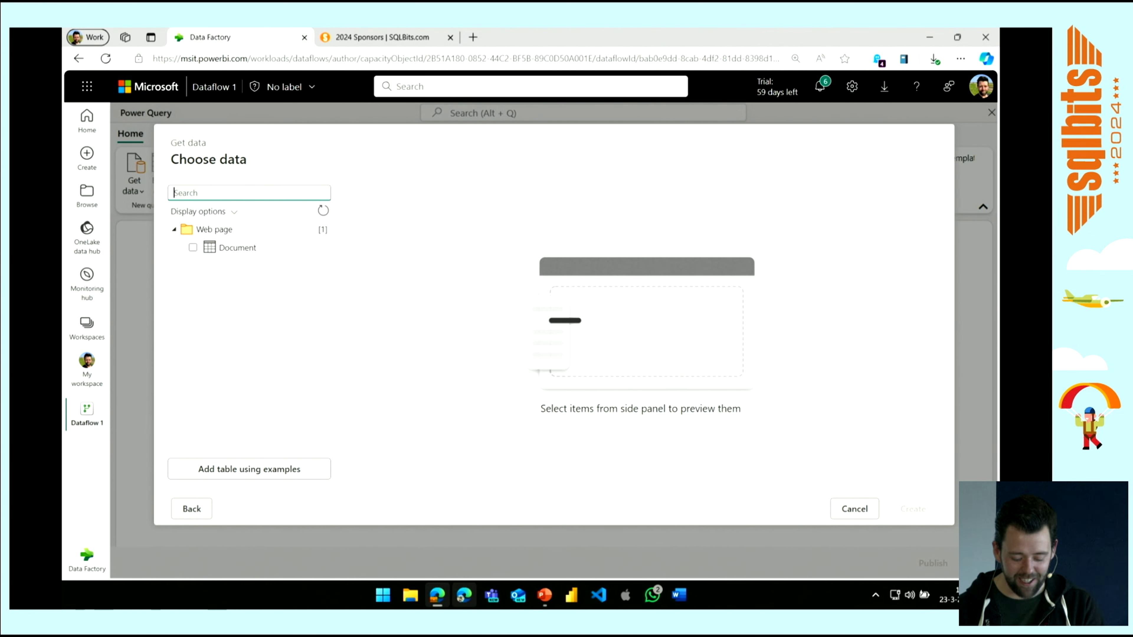
pyautogui.click(241, 247)
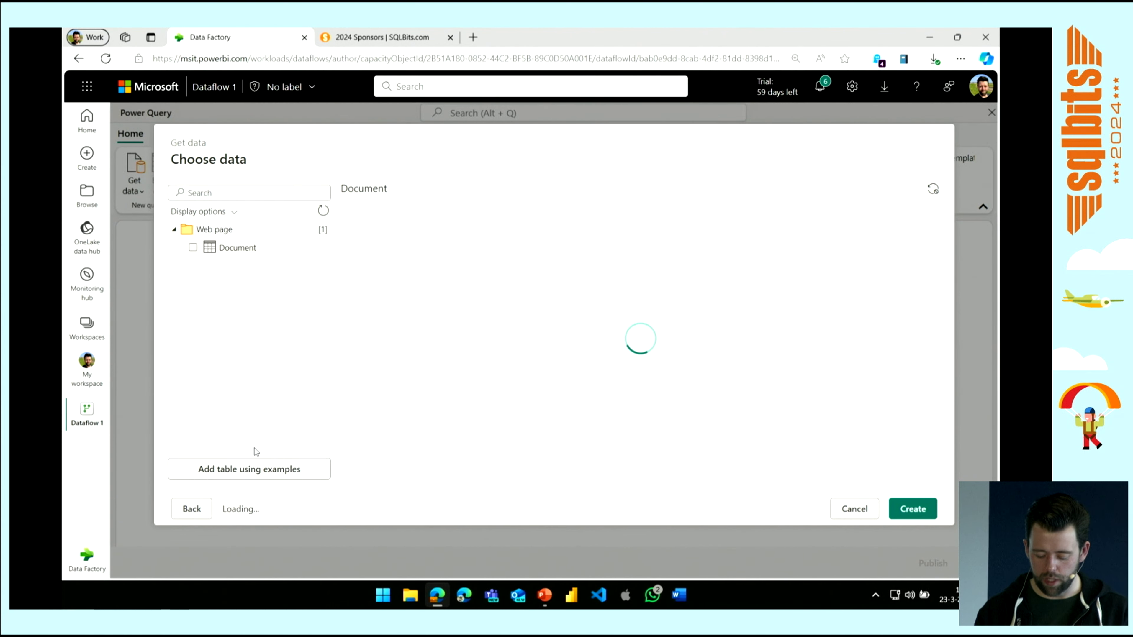
pyautogui.click(304, 469)
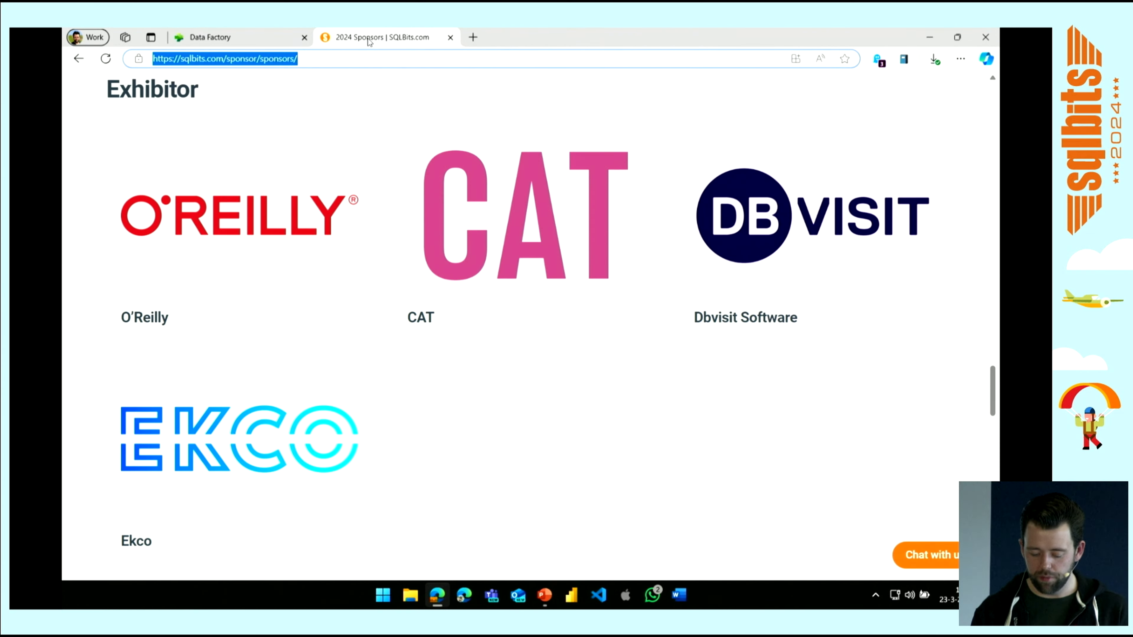
# Review the SQLBits sponsors page from the Exhibitor section back up to the Headline sponsors for sample names and descriptions.
pyautogui.click(368, 41)
pyautogui.scroll(12, 378, 207)
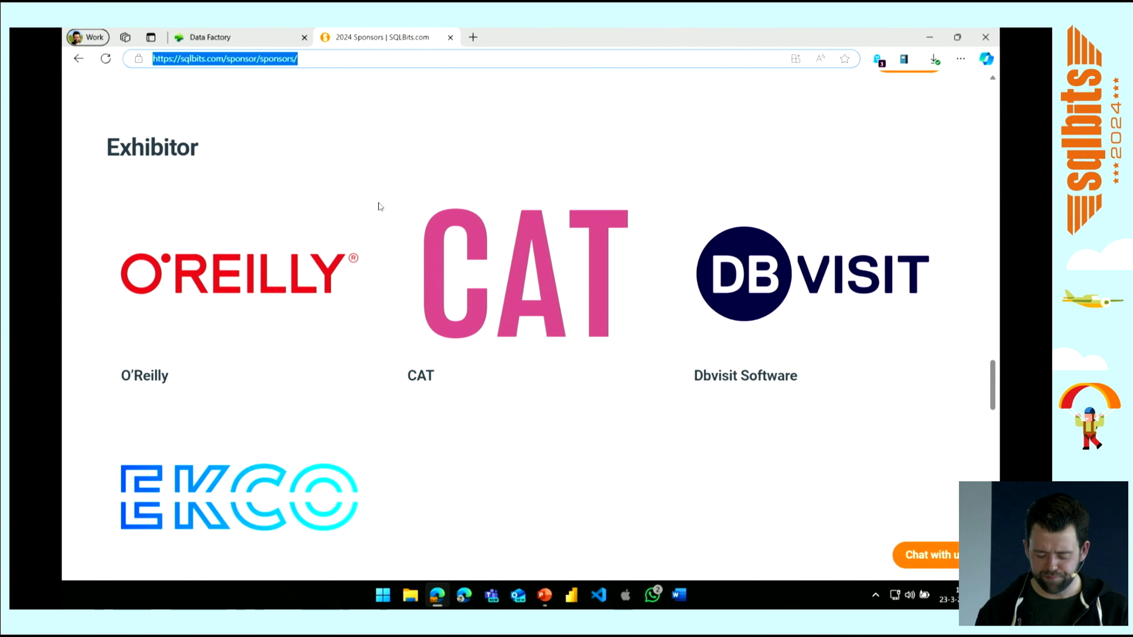
pyautogui.scroll(8, 378, 207)
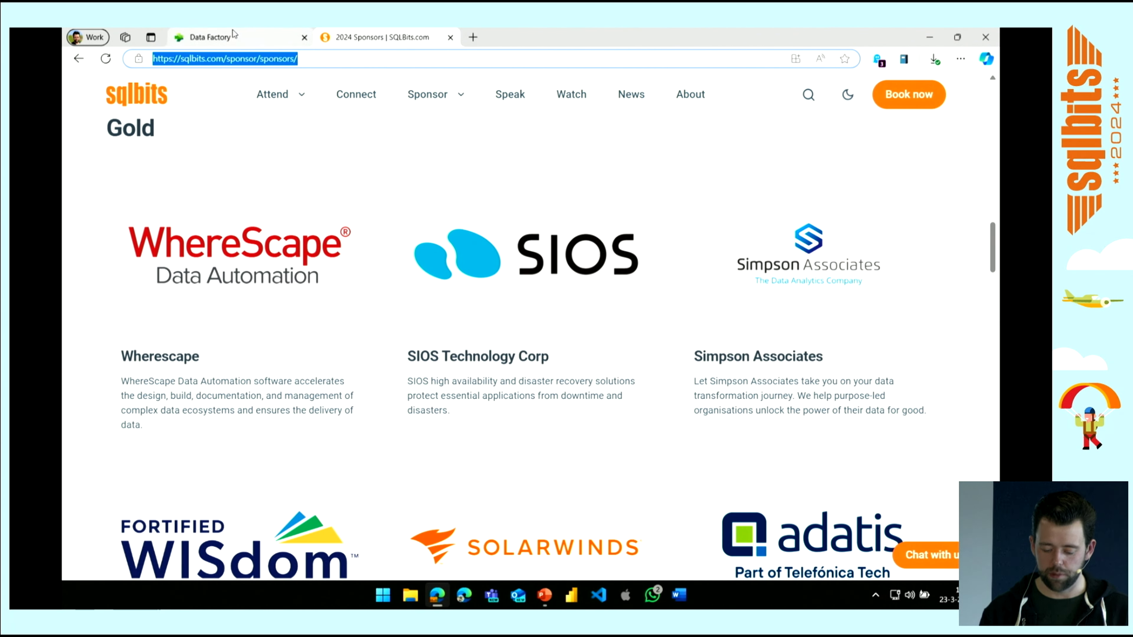
pyautogui.scroll(15, 294, 304)
pyautogui.scroll(5, 294, 305)
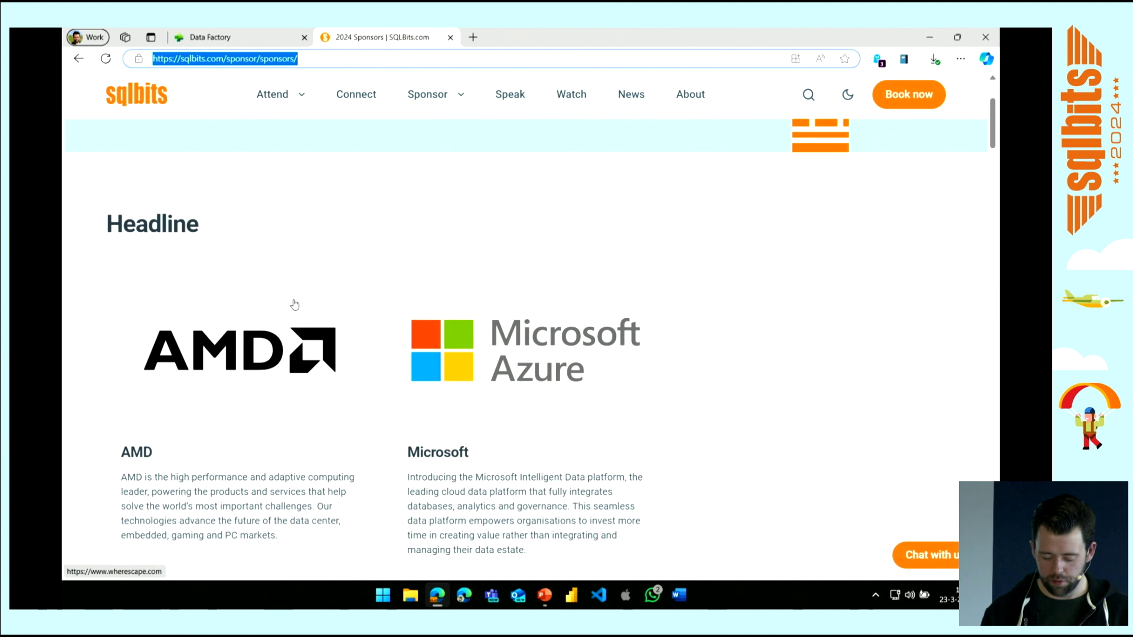
pyautogui.click(238, 44)
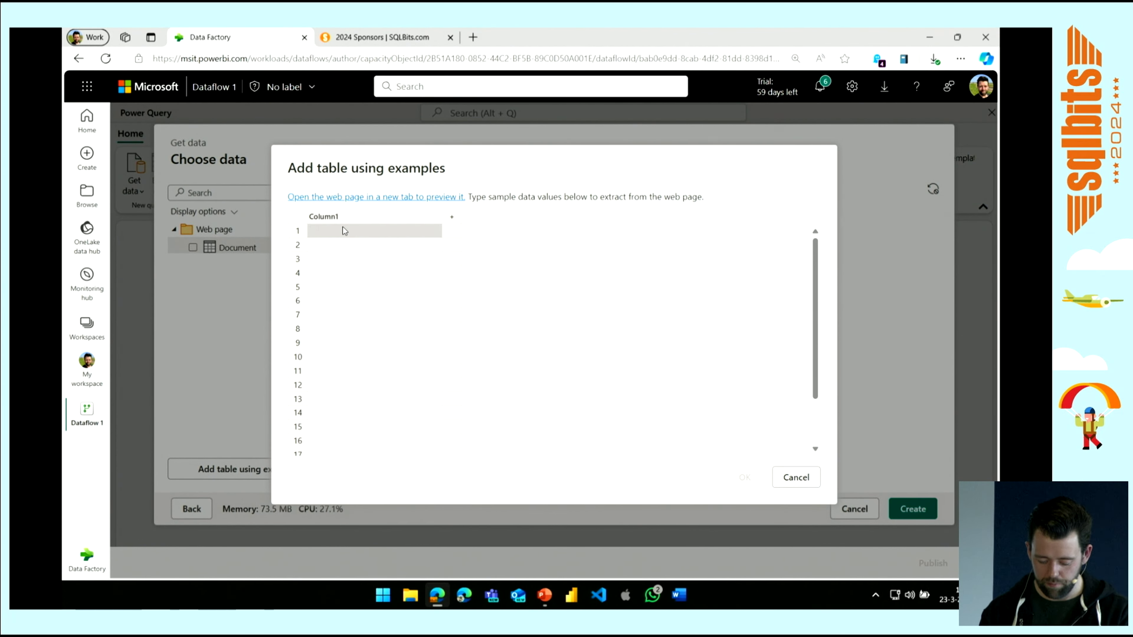
# Rename the first column of the example table to Sponsor name.
pyautogui.doubleClick(347, 215)
pyautogui.write('Sp')
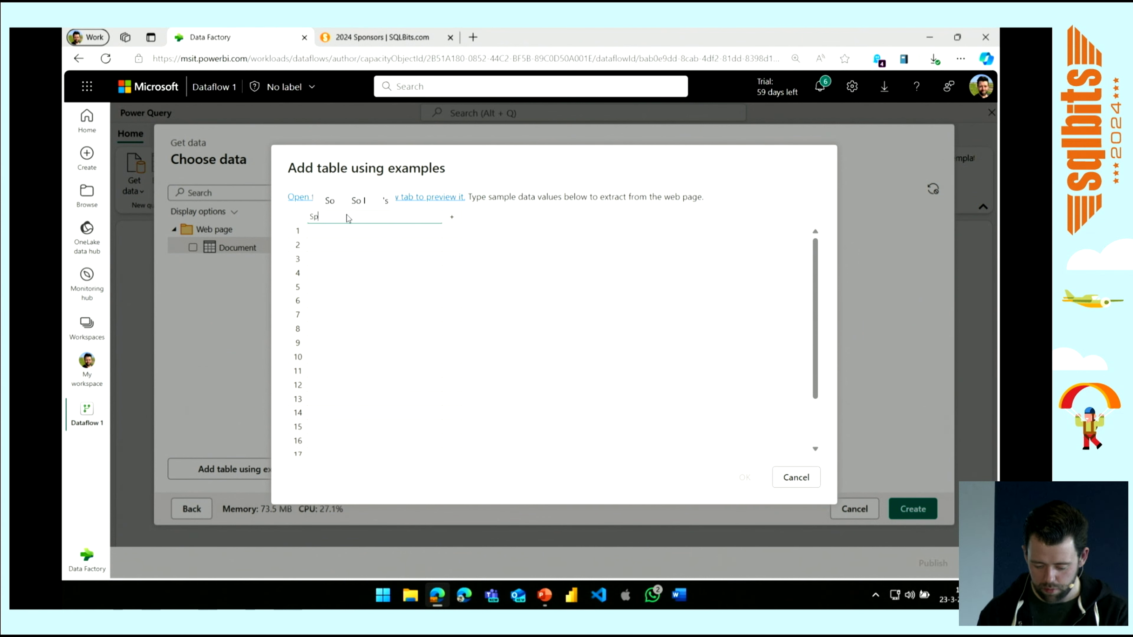
pyautogui.write('ons')
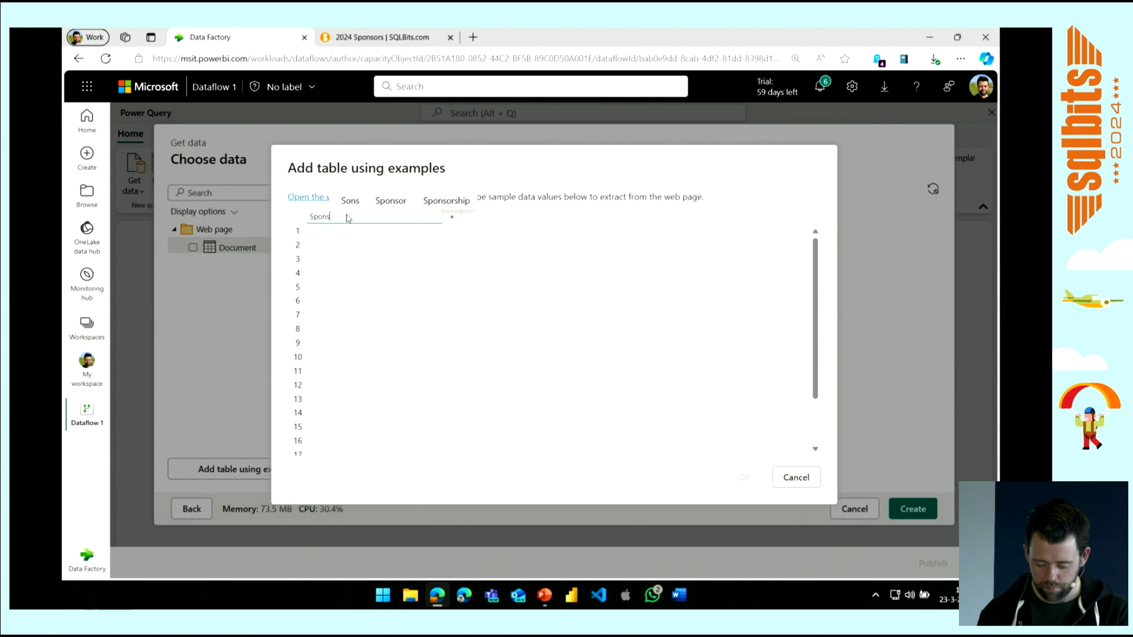
pyautogui.write('orname')
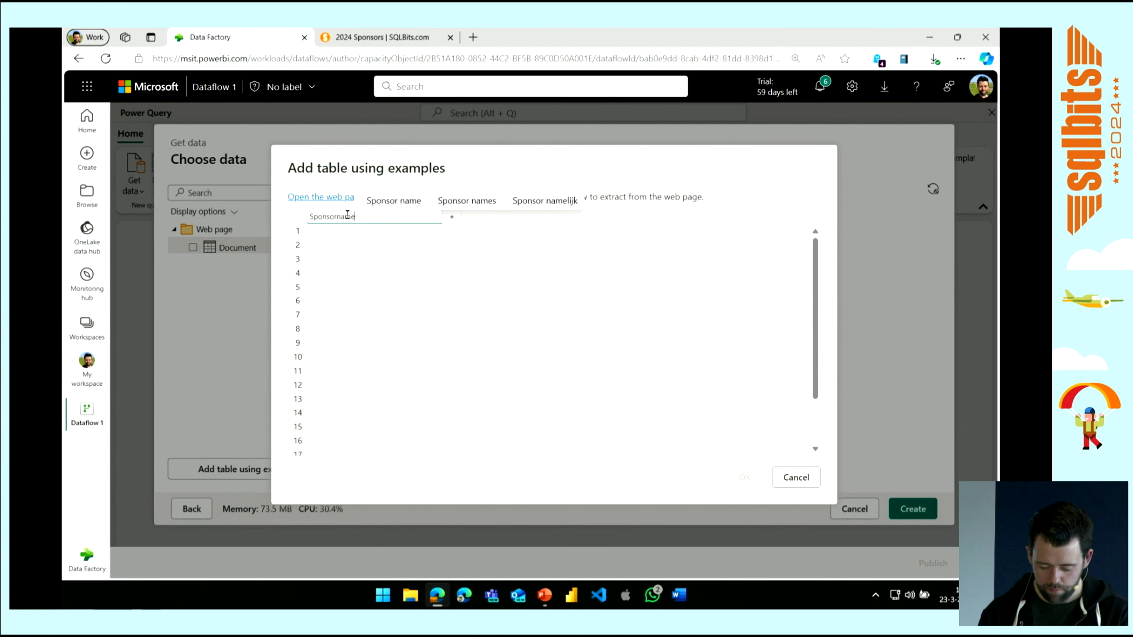
pyautogui.press('Down')
pyautogui.press('Return')
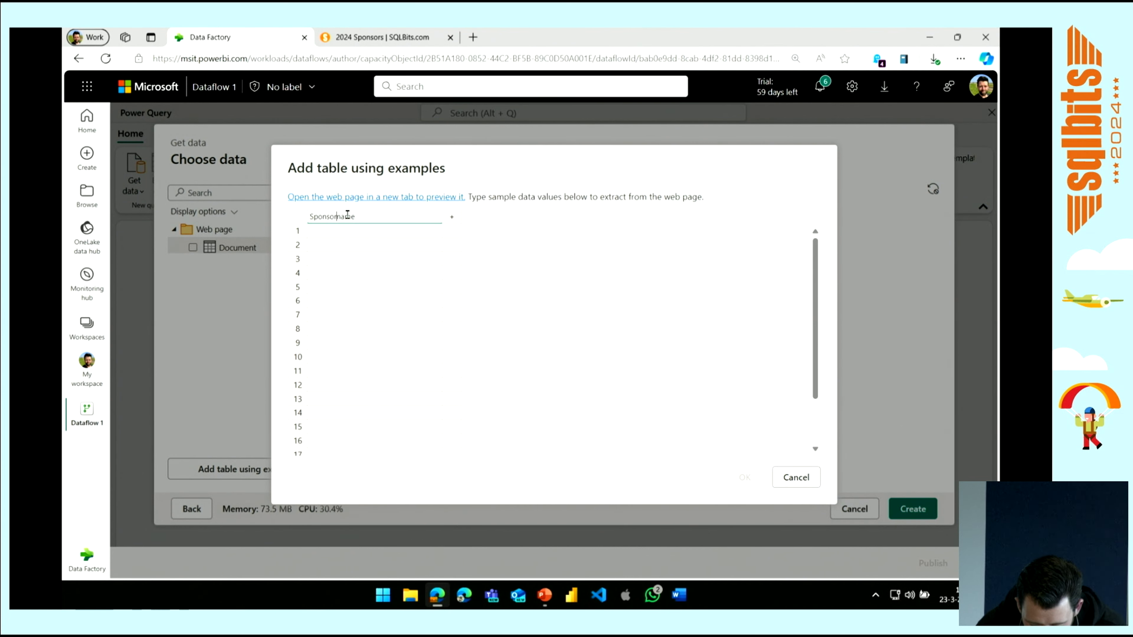
# Set the first example value in the Sponsor name column to the suggested text AMD.
pyautogui.click(339, 228)
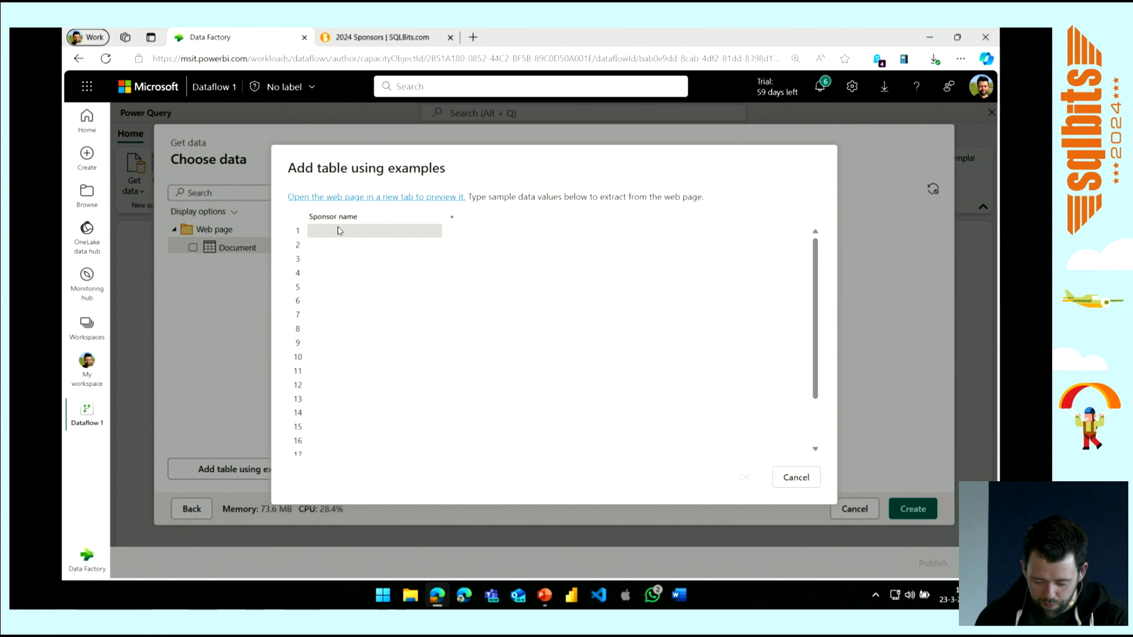
pyautogui.write('AMD')
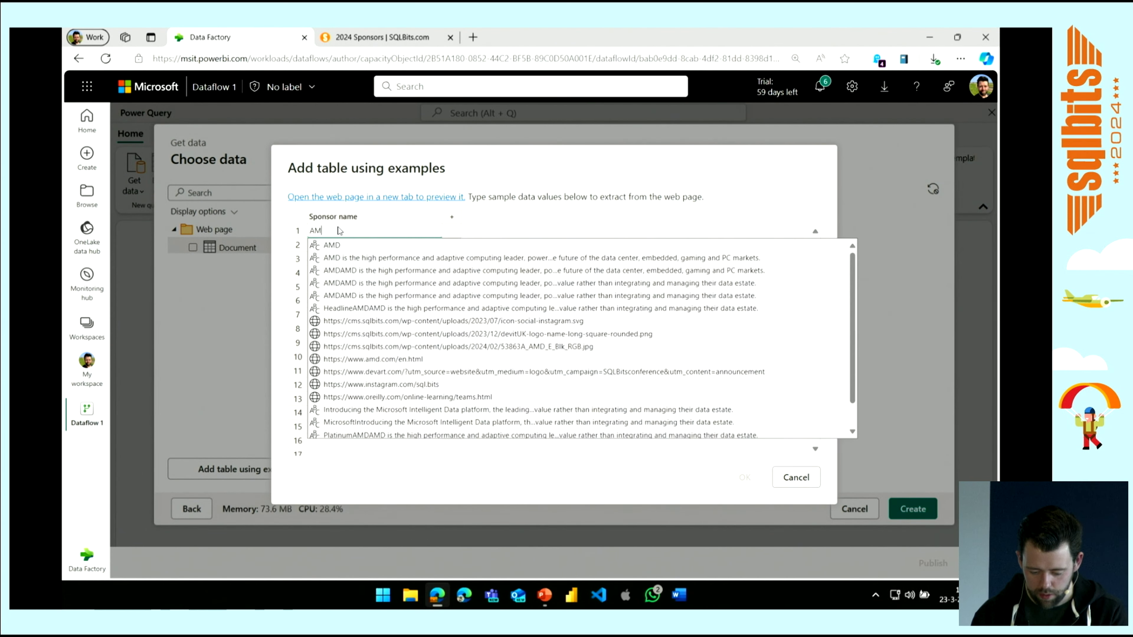
pyautogui.click(342, 250)
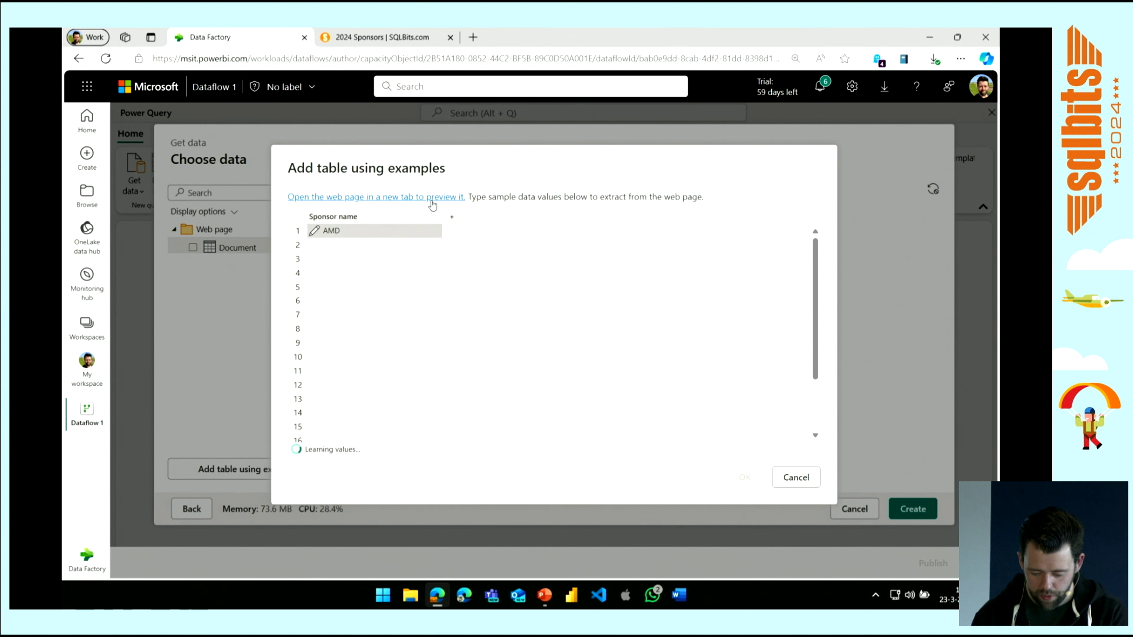
# Add a second column to the example table and try to name it Sponsor Description.
pyautogui.click(449, 217)
pyautogui.click(455, 215)
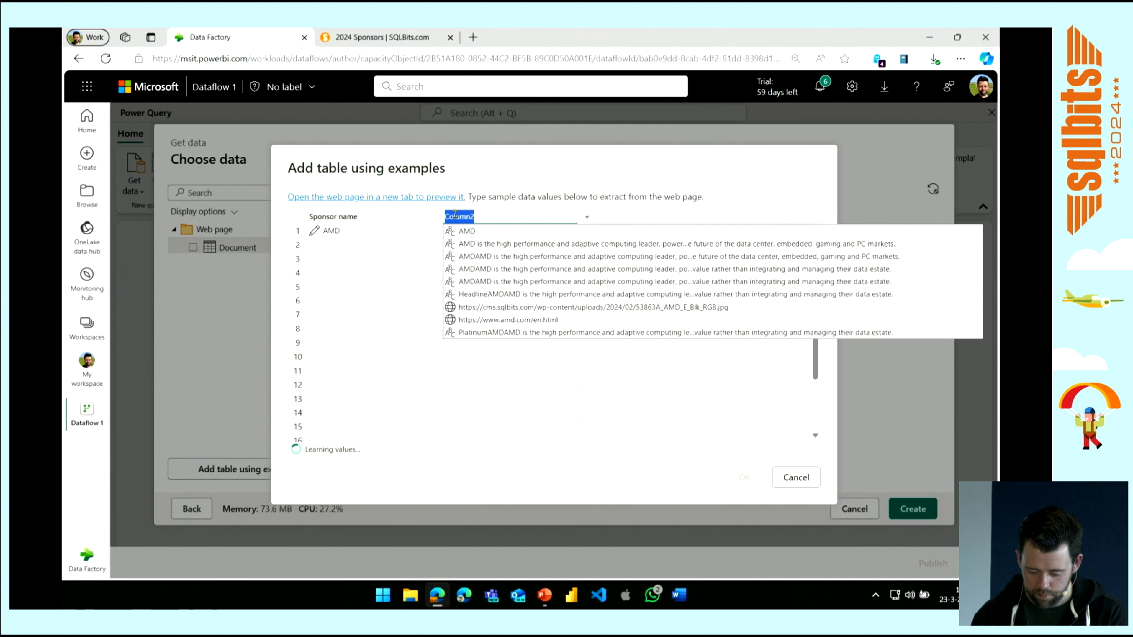
pyautogui.write('Spons')
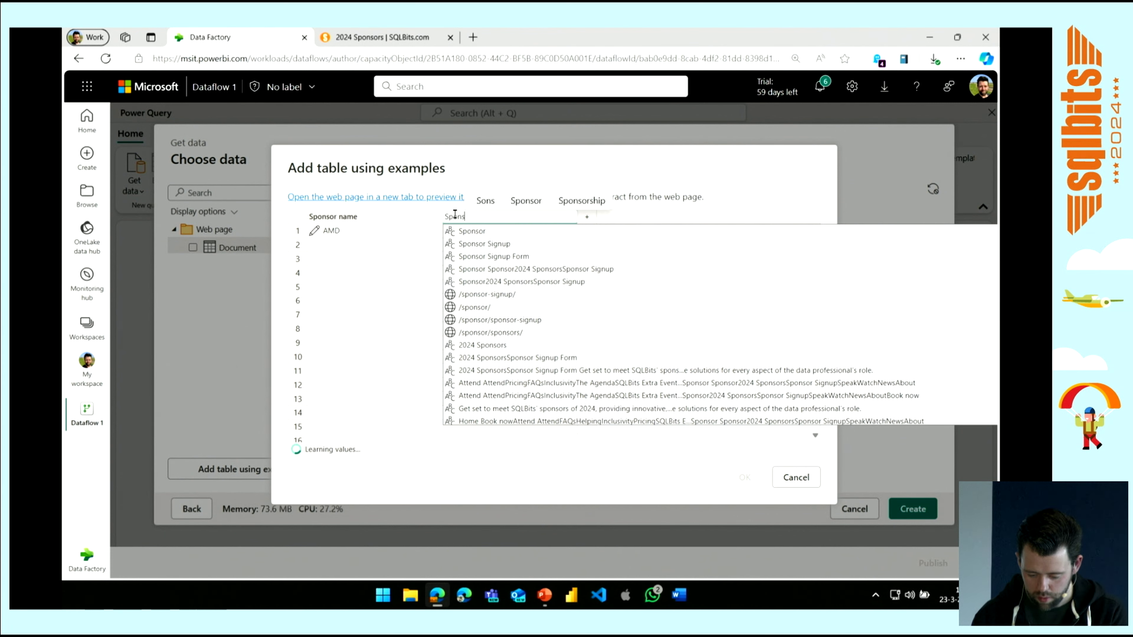
pyautogui.write('or D')
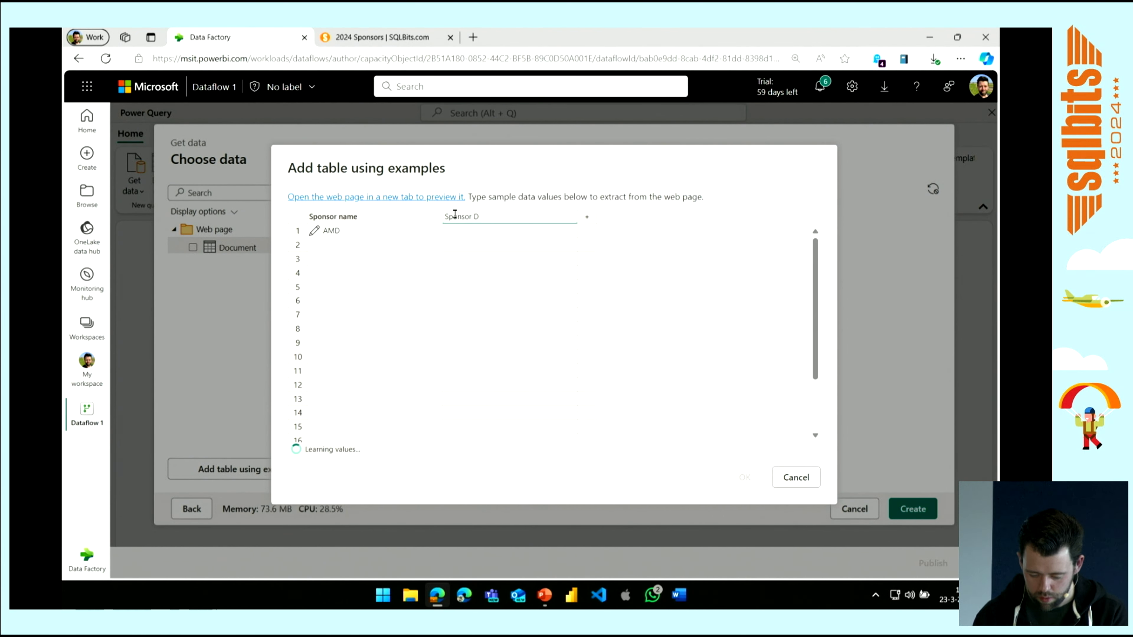
pyautogui.write('escription')
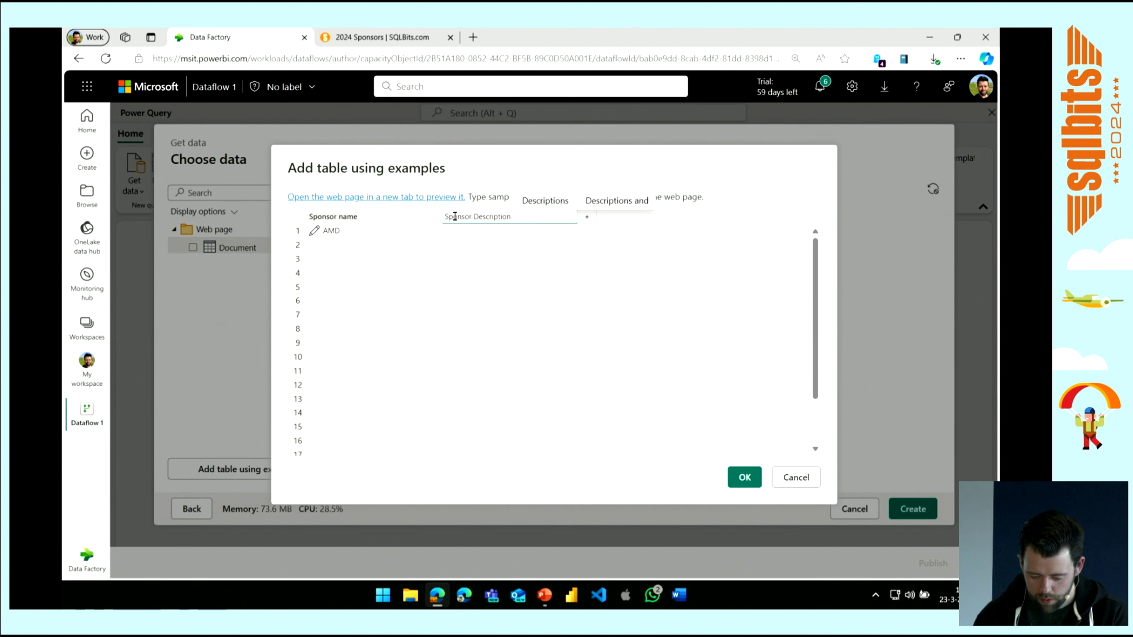
# Fill the second column's first row with the suggested description starting "AMD is the high performance and adaptive computing leader".
pyautogui.click(460, 235)
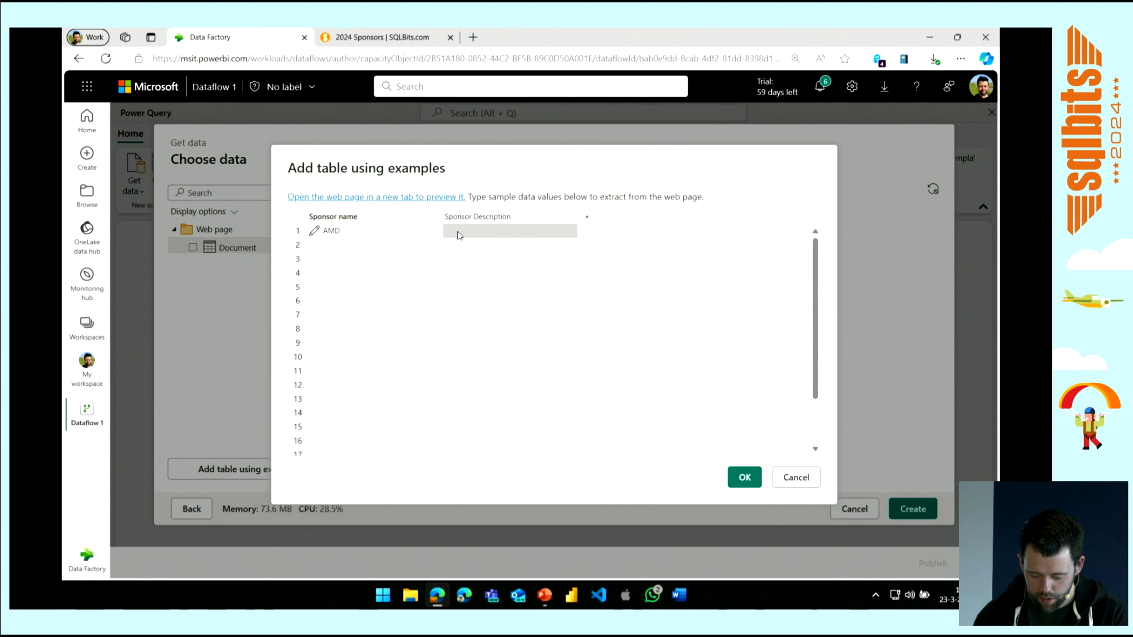
pyautogui.click(458, 232)
pyautogui.write('AMD')
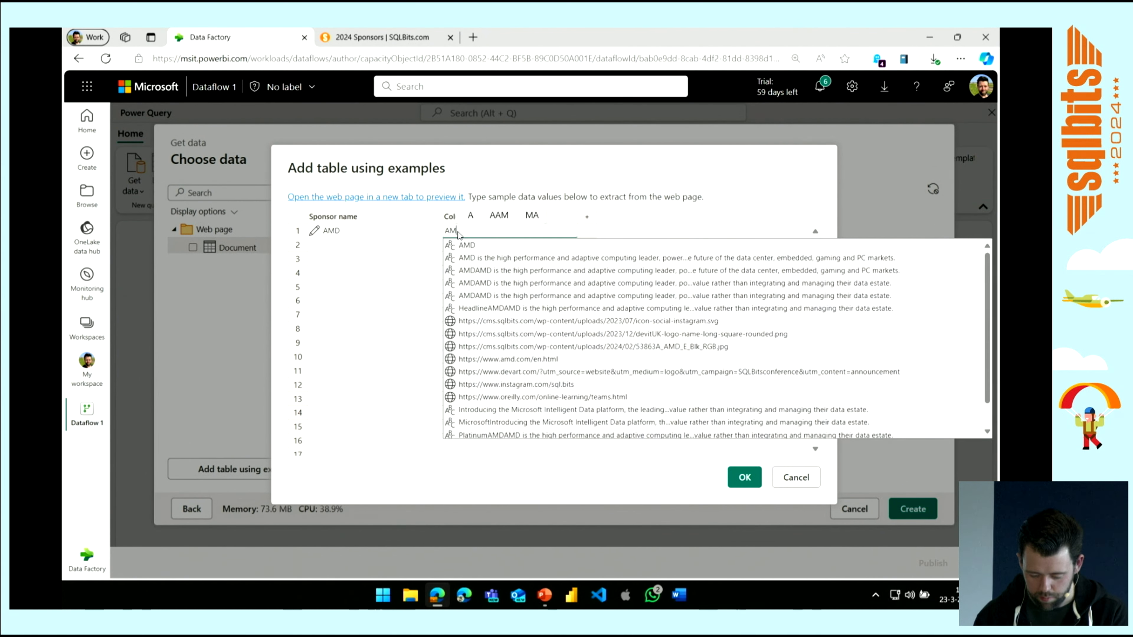
pyautogui.click(519, 259)
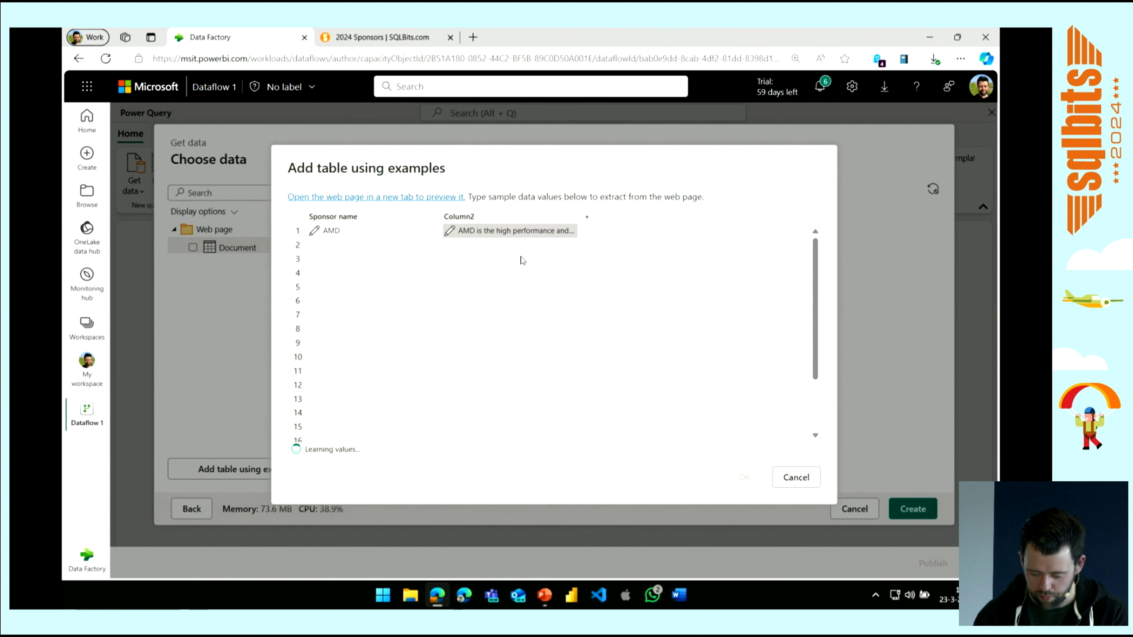
# Set the second Sponsor name example to Microsoft and select the second-row cell in the description column.
pyautogui.click(376, 246)
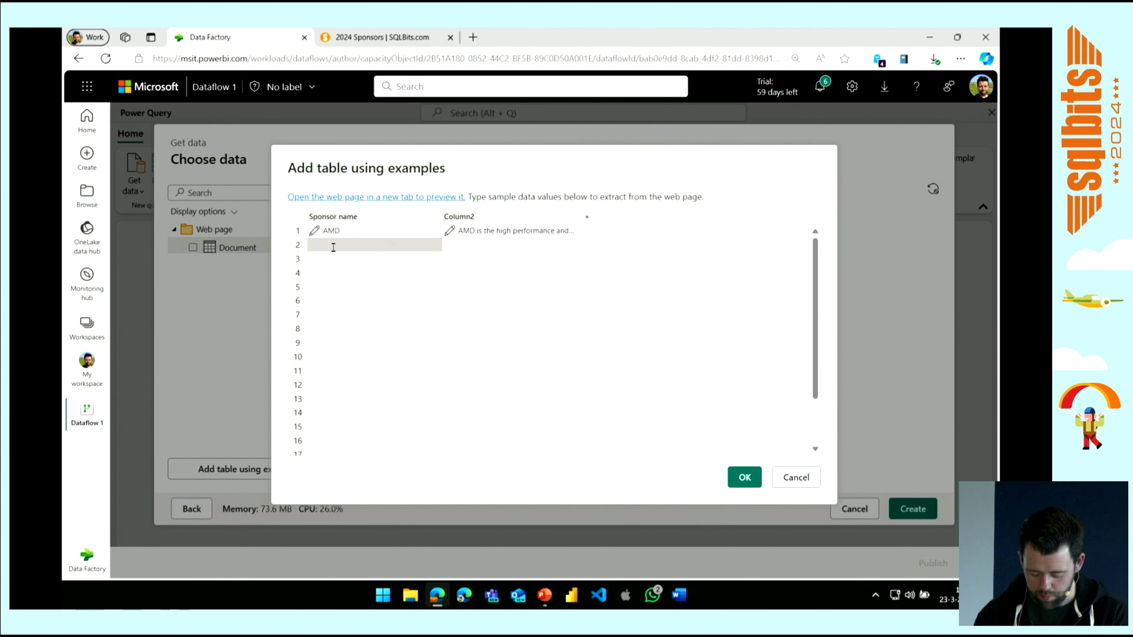
pyautogui.write('Micr')
pyautogui.click(332, 260)
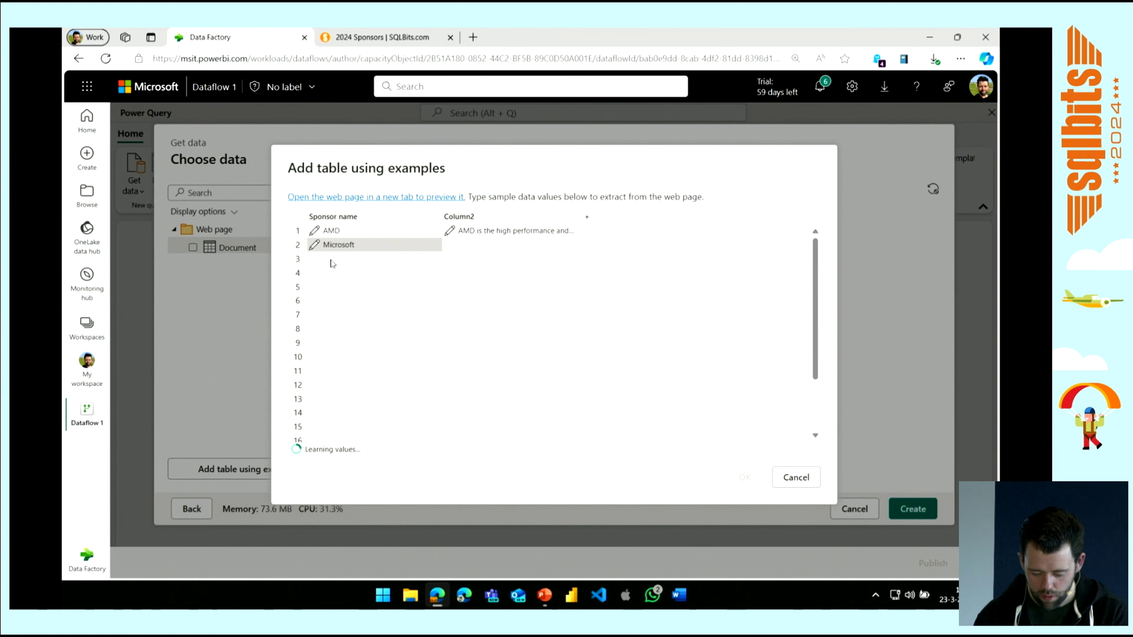
pyautogui.click(455, 245)
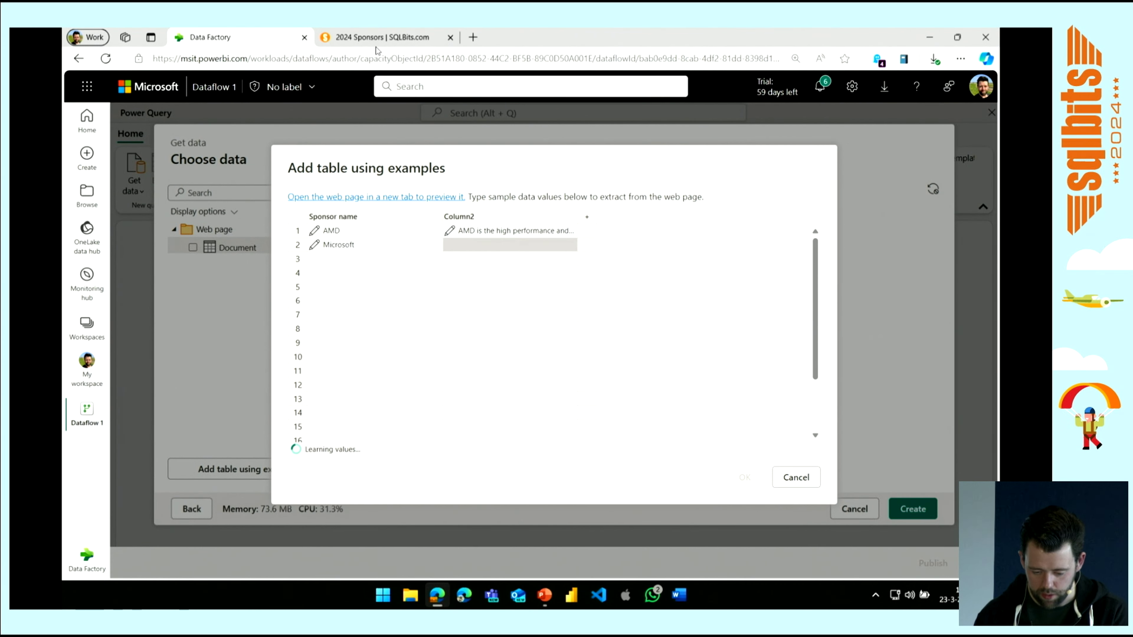
# Check Microsoft's text on the sponsors page and fill its Column2 example with the suggestion starting "Introducing the Microsoft Intelligent Data platform".
pyautogui.click(369, 40)
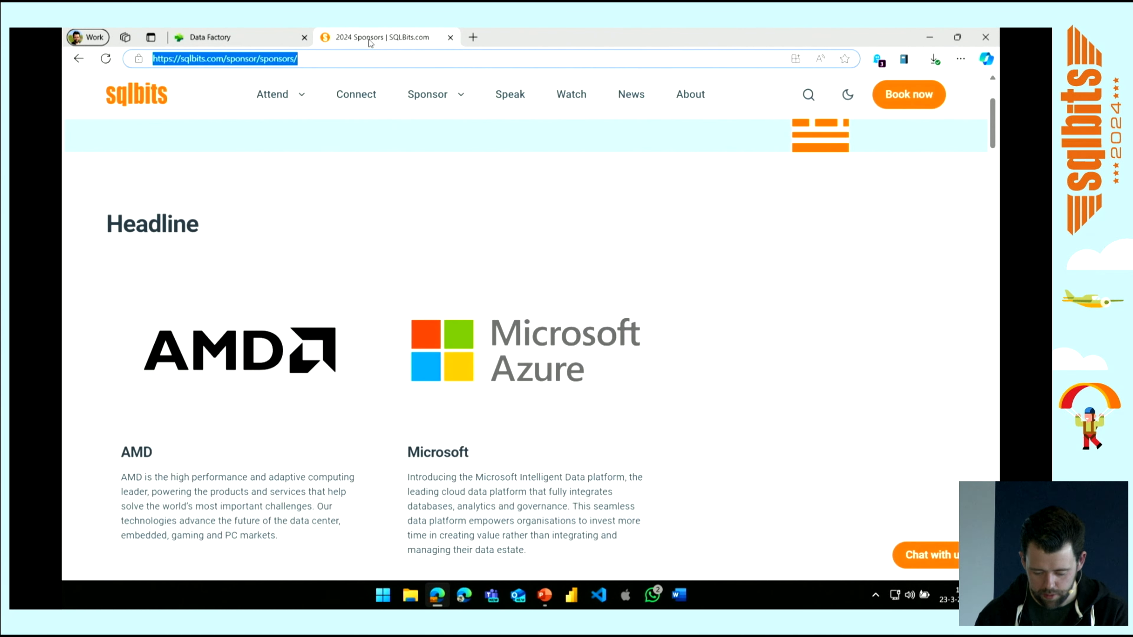
pyautogui.click(233, 39)
pyautogui.write('In')
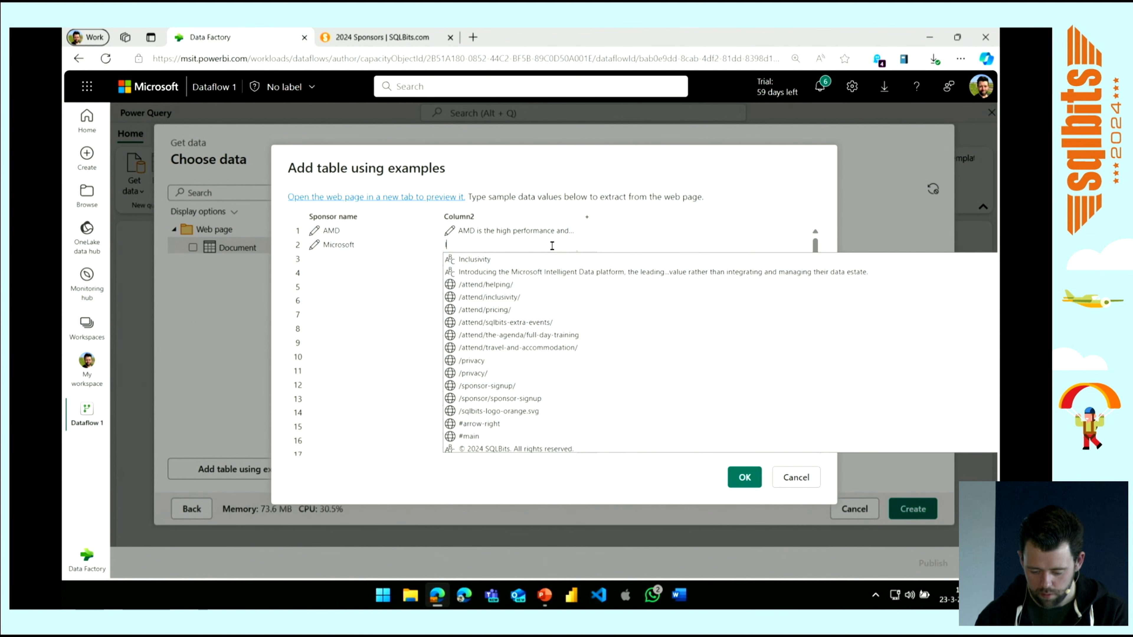
pyautogui.click(553, 273)
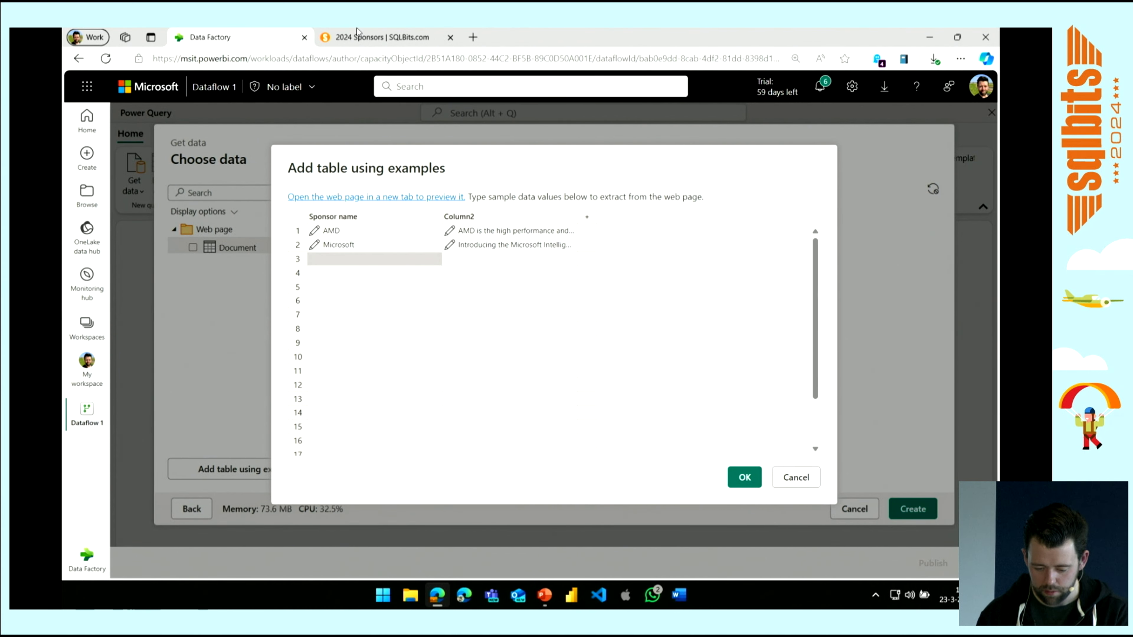
# Look up the first Platinum sponsor on the sponsors page and set the third Sponsor name example to the suggested AMD.
pyautogui.click(370, 36)
pyautogui.scroll(-8, 387, 363)
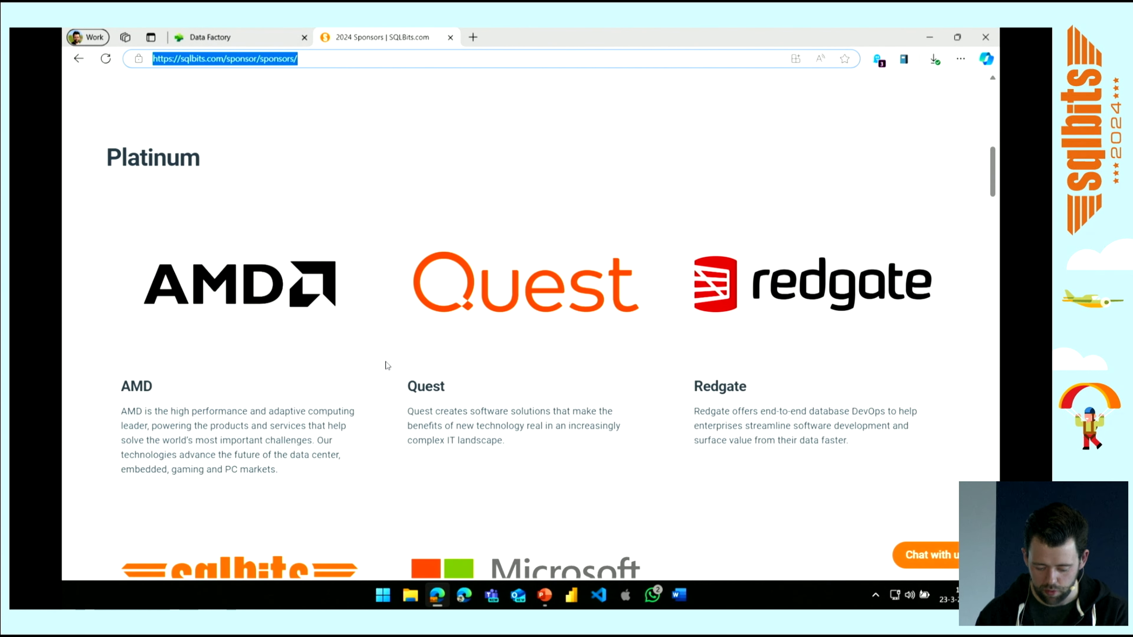
pyautogui.click(257, 35)
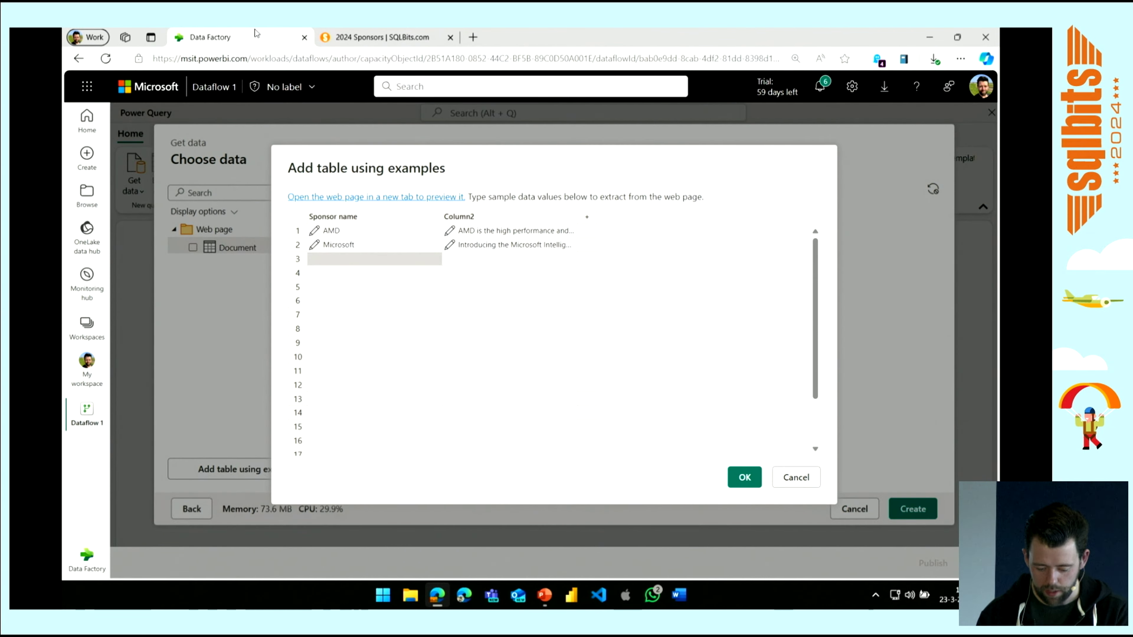
pyautogui.write('Amd')
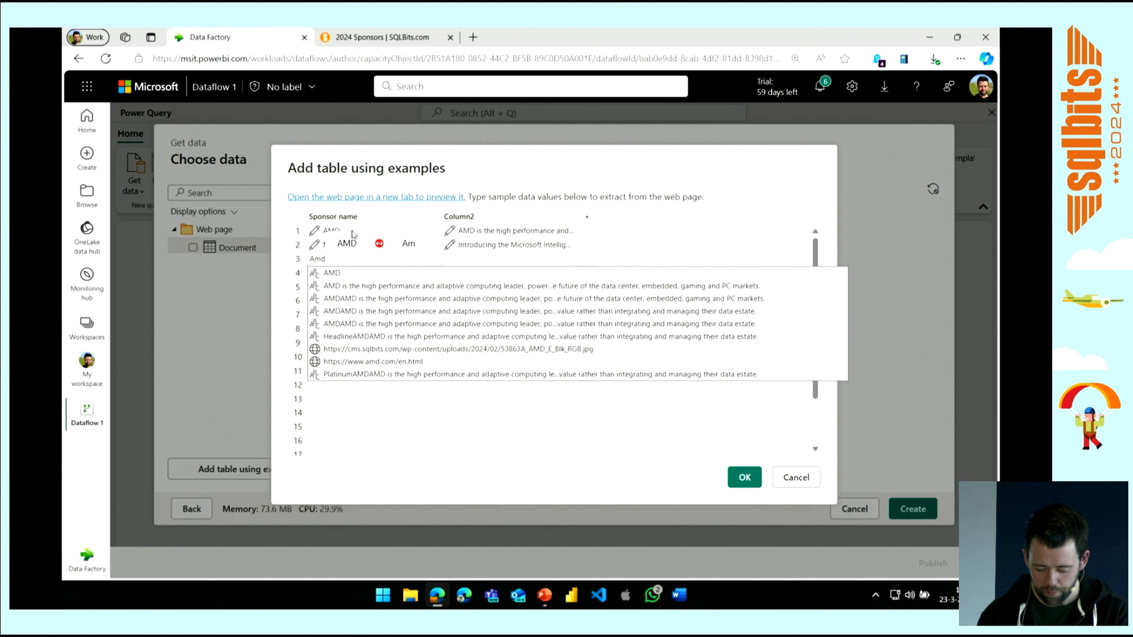
pyautogui.click(338, 277)
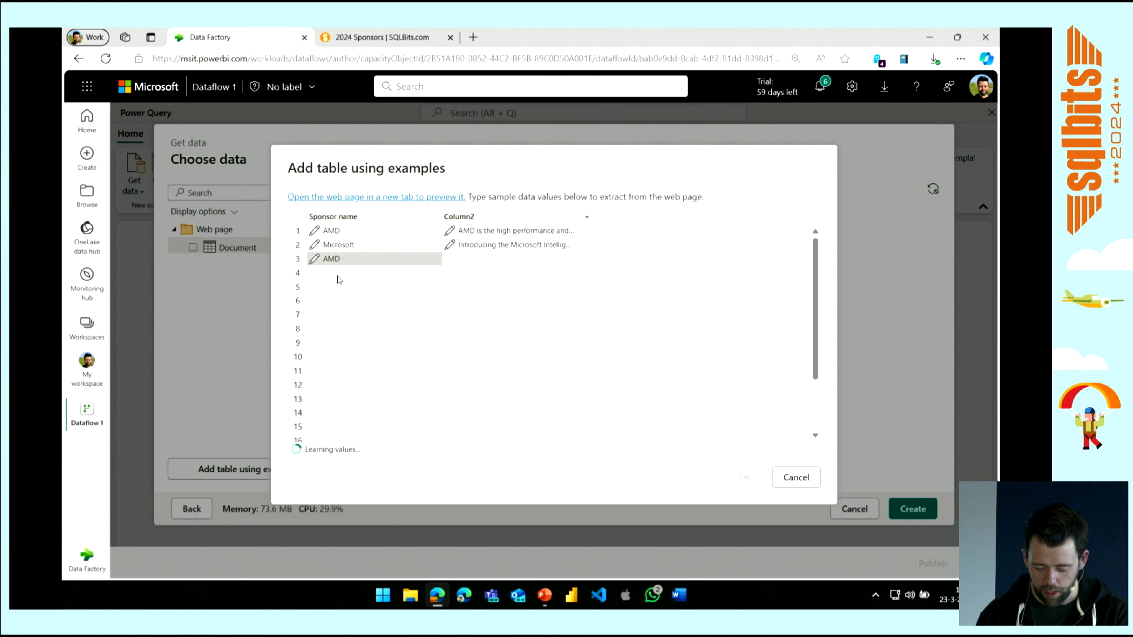
# Fill the third row's Column2 example with the suggested description starting "AMD is the high performance and adaptive computing leader".
pyautogui.click(480, 260)
pyautogui.write('Amd')
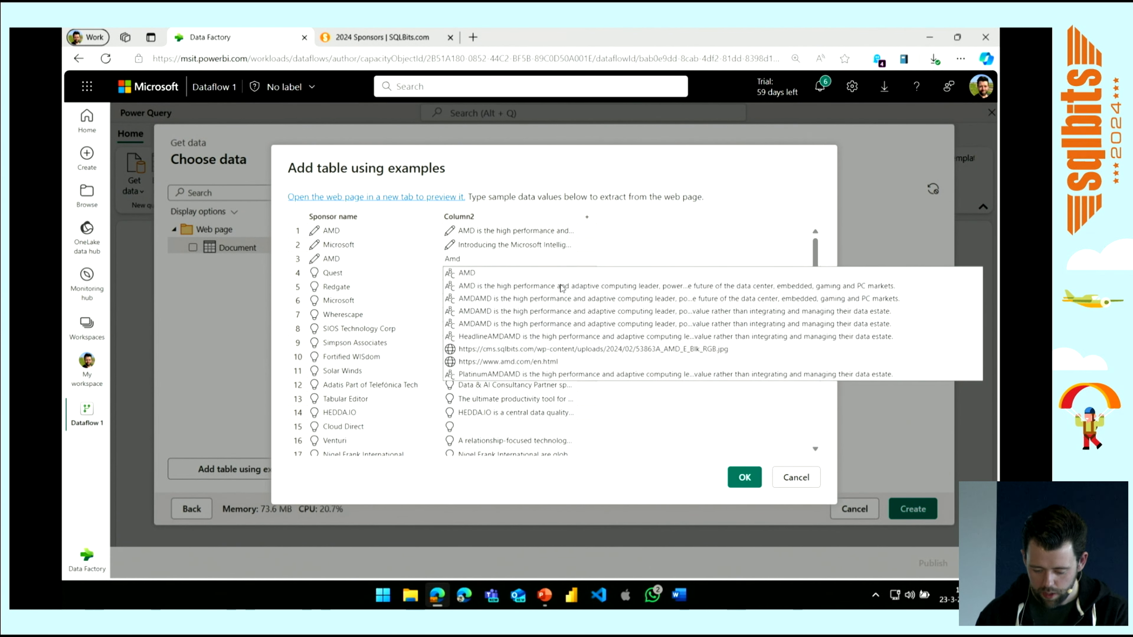
pyautogui.click(561, 286)
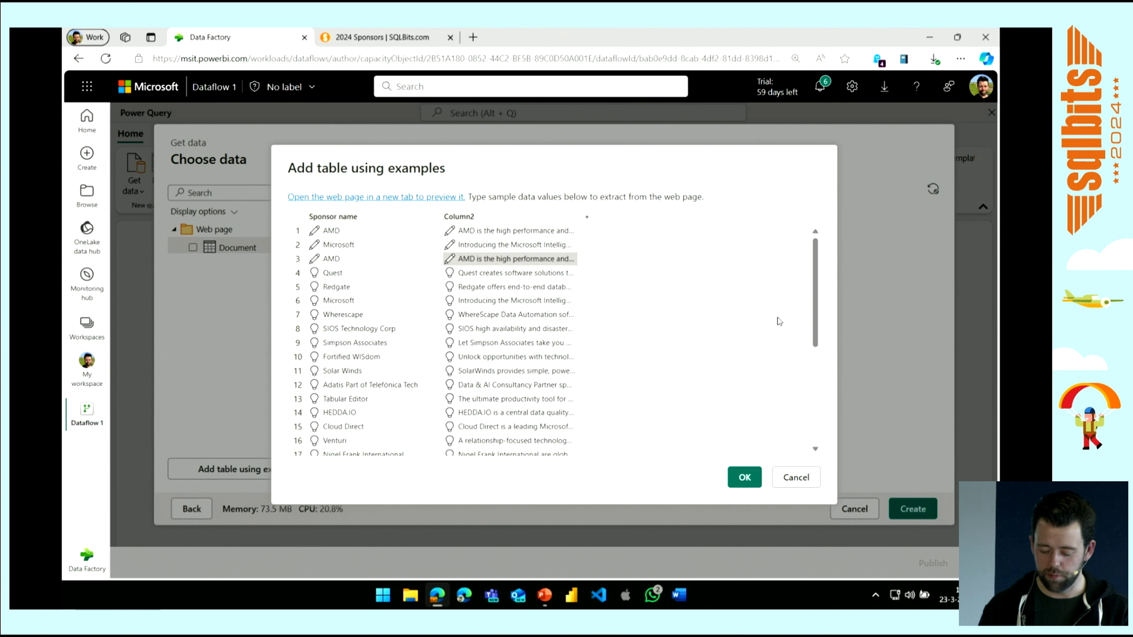
pyautogui.keyDown('ctrl'); pyautogui.scroll(5, 779, 321); pyautogui.keyUp('ctrl')
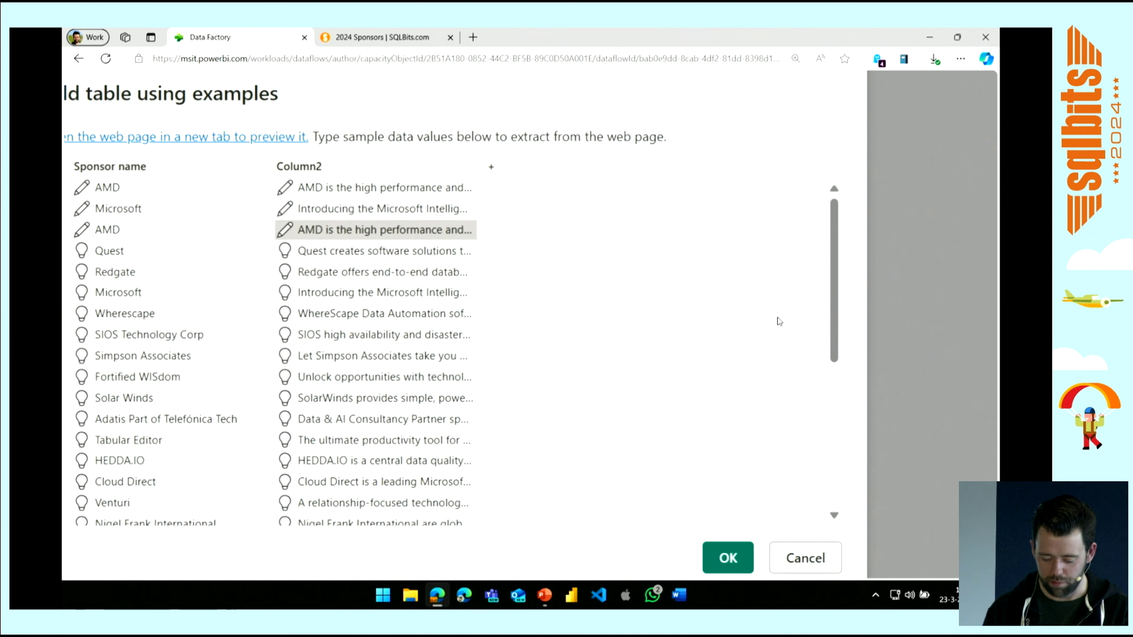
pyautogui.keyDown('ctrl'); pyautogui.scroll(5, 779, 321); pyautogui.keyUp('ctrl')
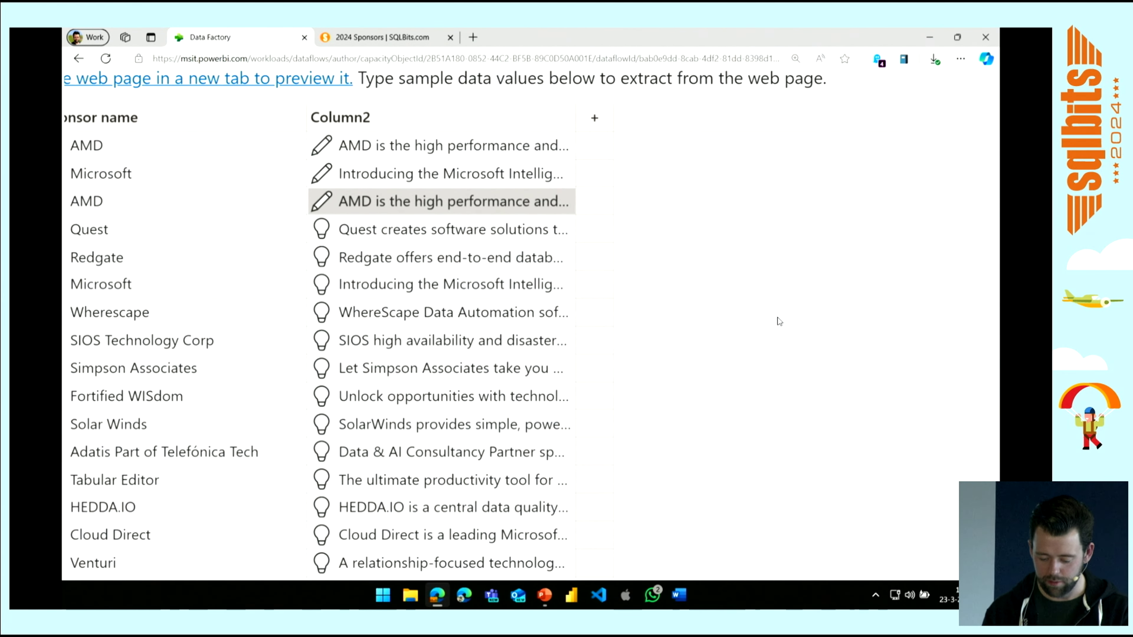
pyautogui.hscroll(-1, 780, 322)
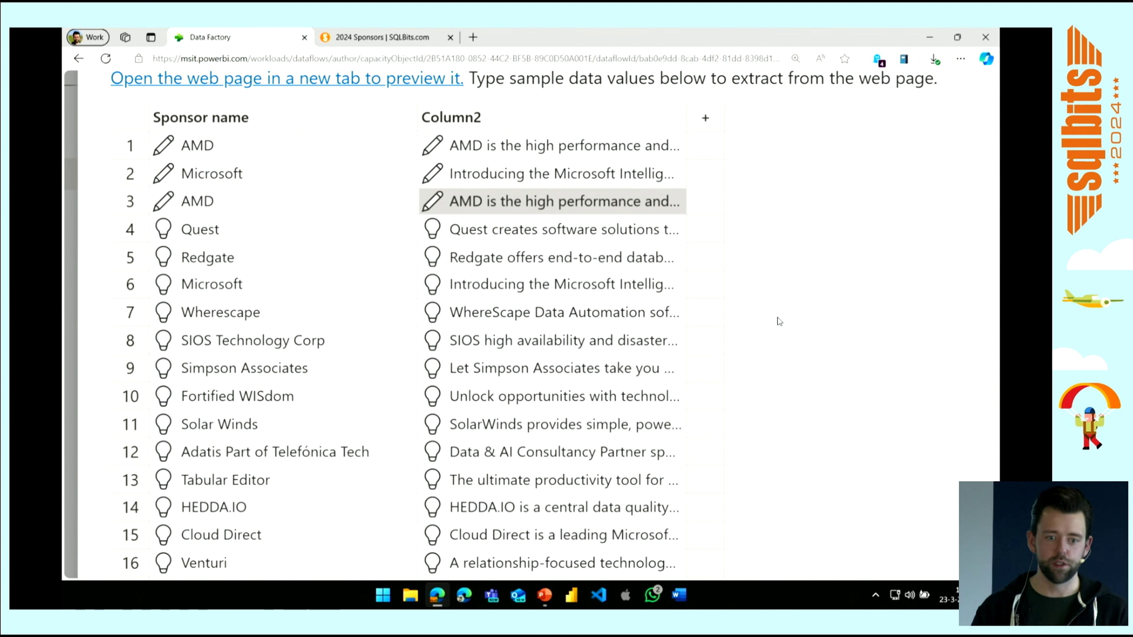